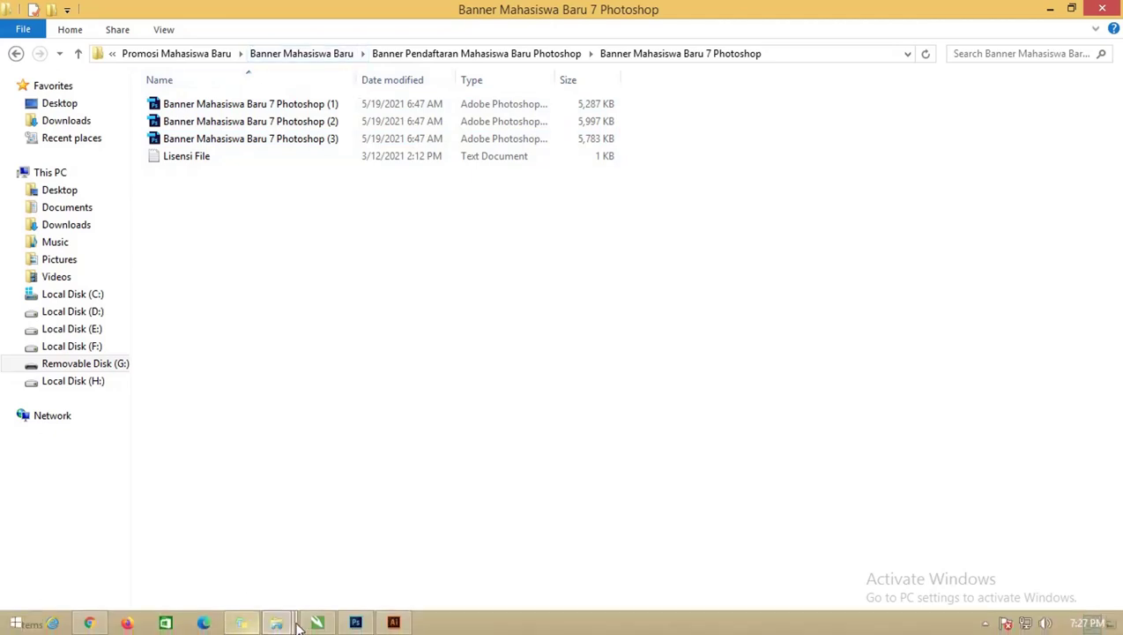
Step: Open Banner Mahasiswa Baru 7 Photoshop (1).psd from the banner folder and dock the Layers panel below Styles
left_click(276, 623)
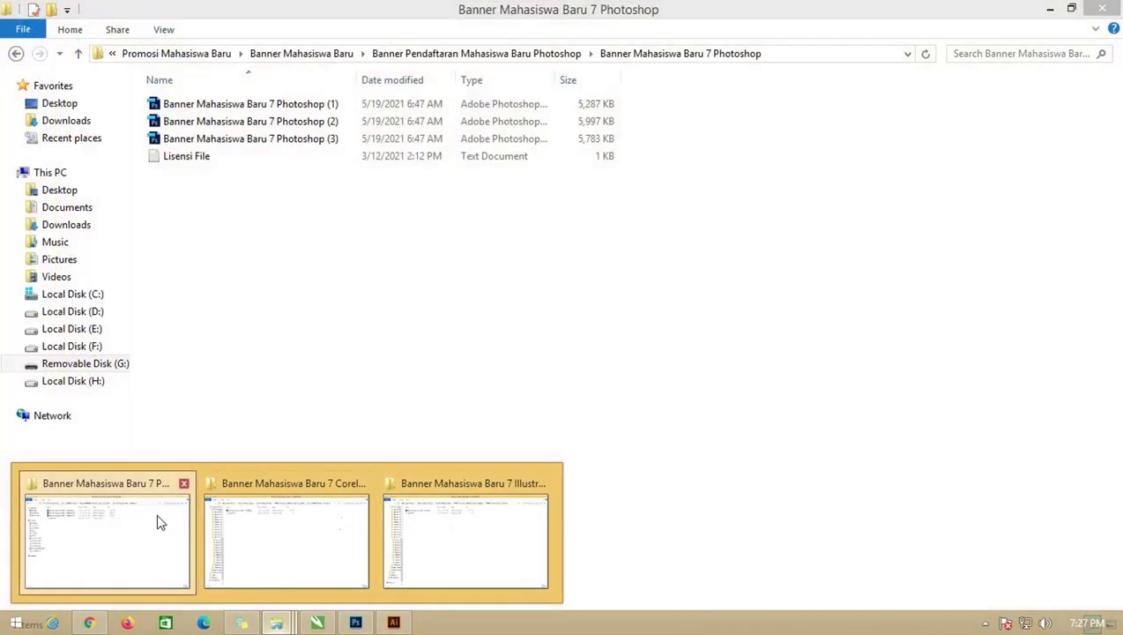
left_click(157, 515)
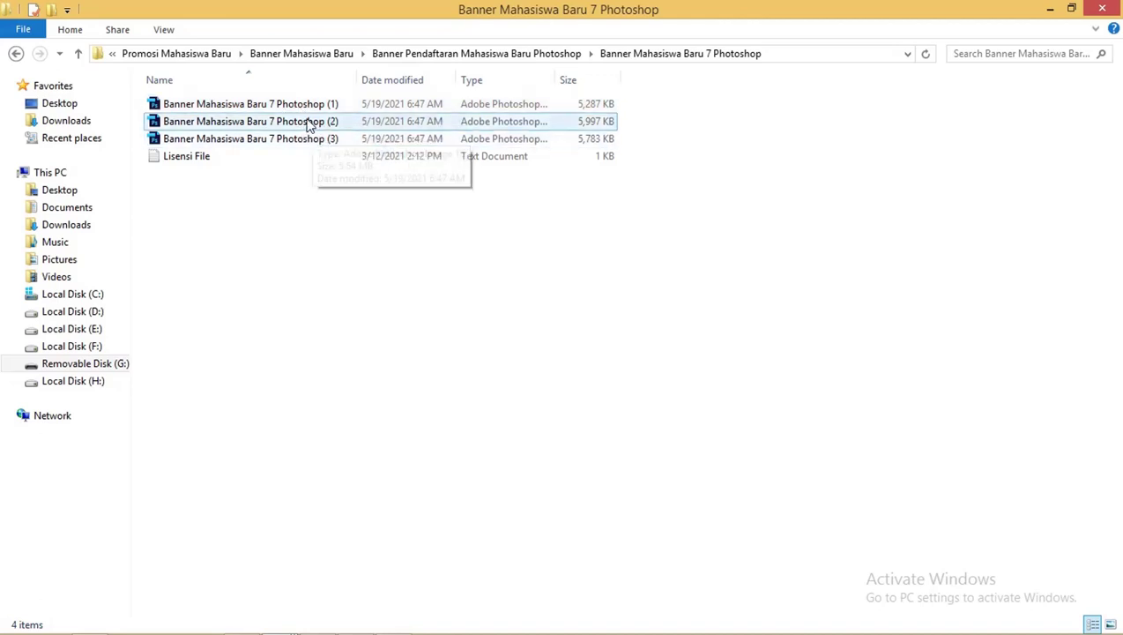
left_click(310, 111)
left_click(324, 196)
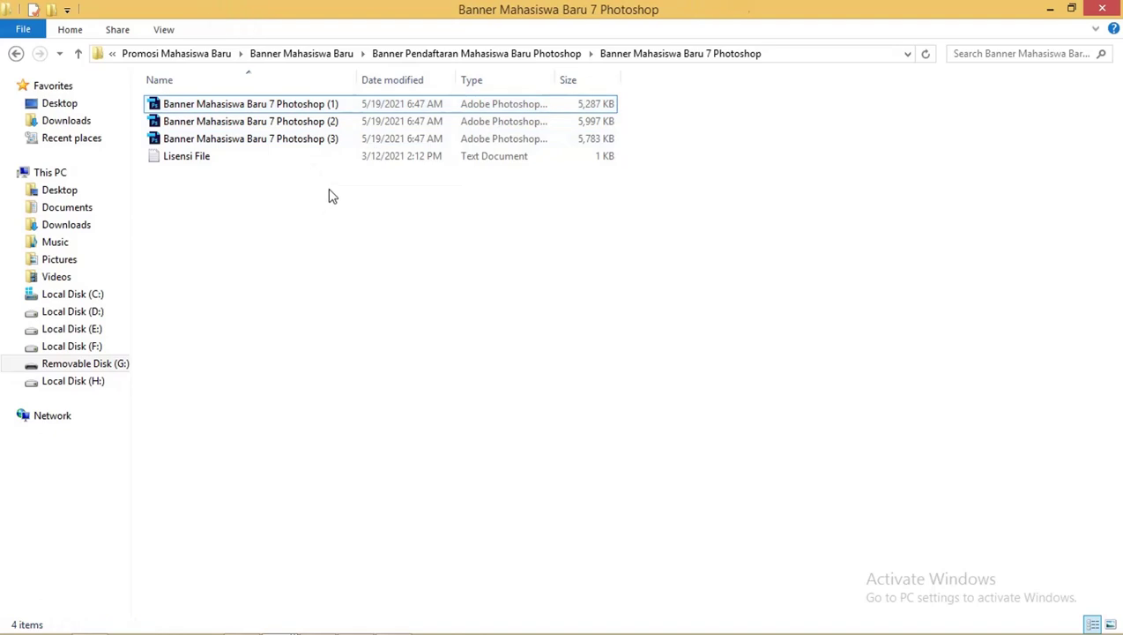
double_click(309, 108)
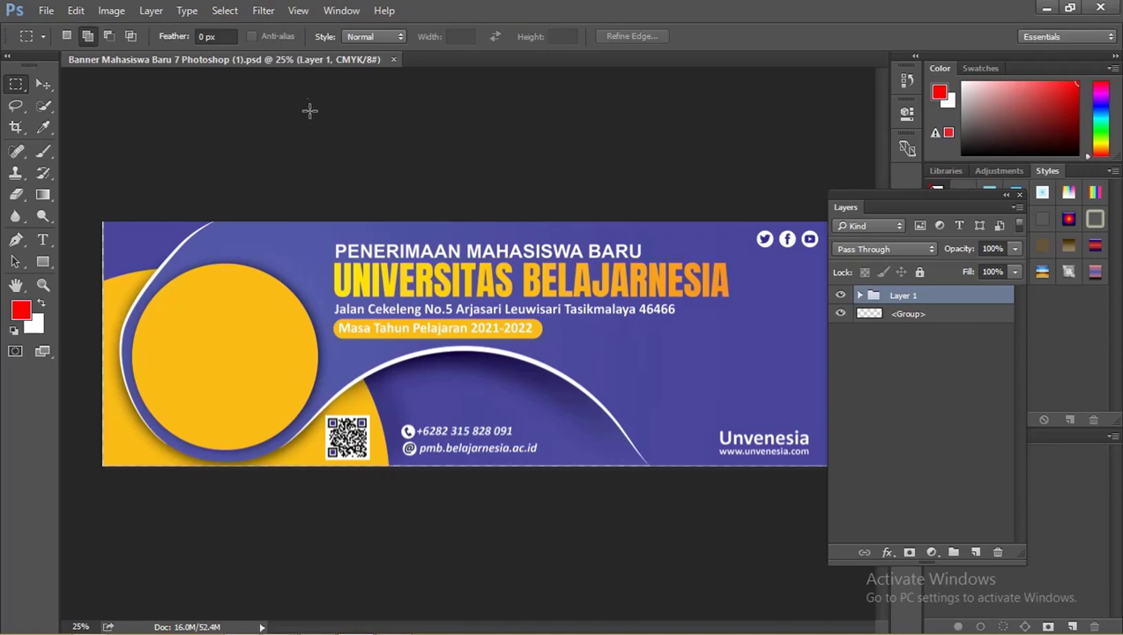
mouse_move(967, 199)
left_mouse_down()
mouse_move(1059, 278)
mouse_move(1062, 303)
left_mouse_up()
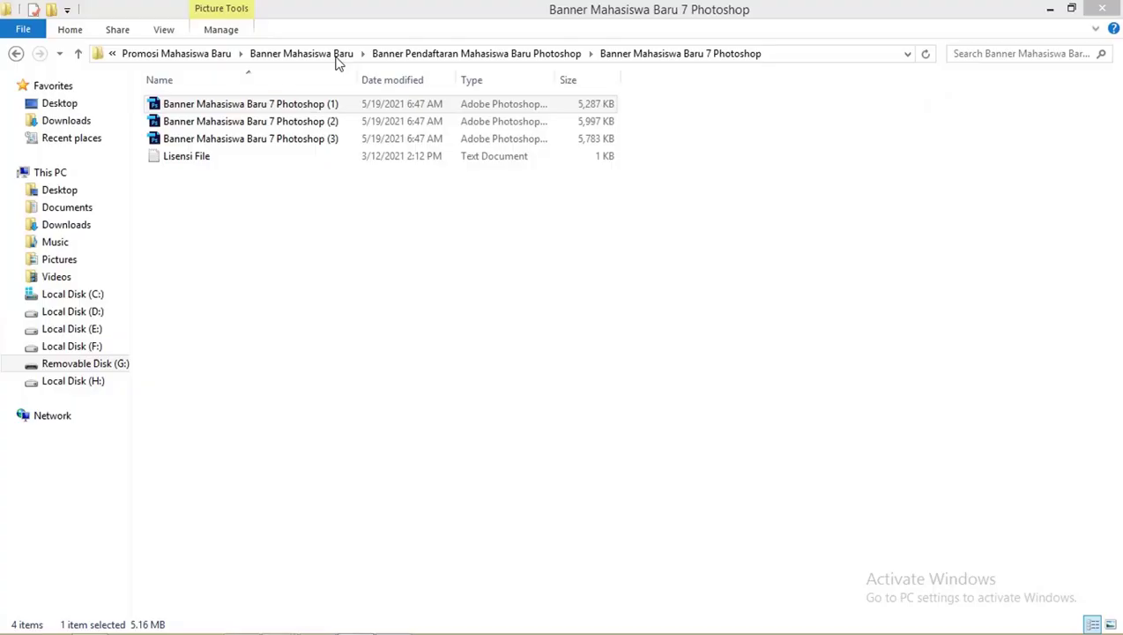
Step: Open Banner Mahasiswa Baru 7 Photoshop (2).psd and (3).psd from File Explorer
left_click(250, 123)
double_click(250, 123)
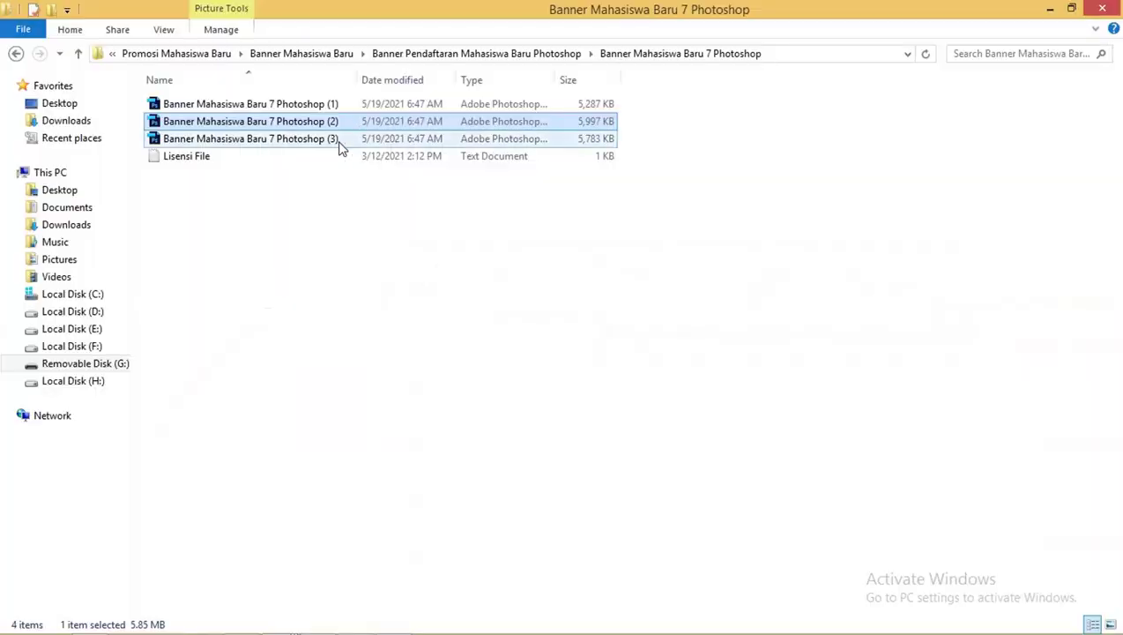
left_click(293, 139)
double_click(294, 139)
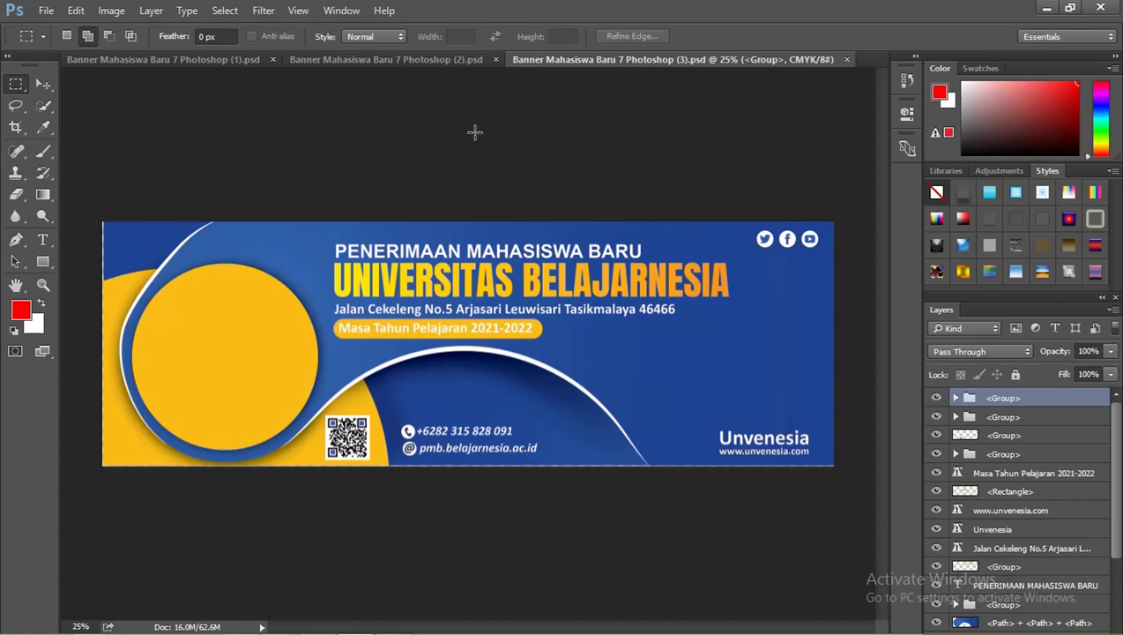
Step: Look at the purple (1) banner, then bring the blue (2) banner forward with the Move tool active
left_click(210, 60)
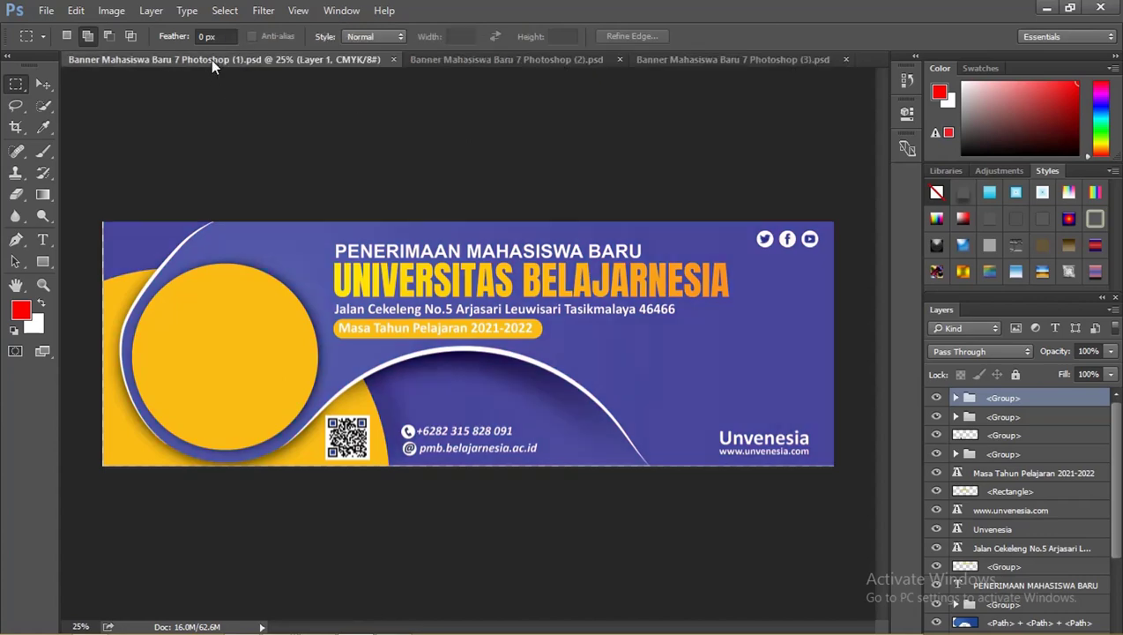
left_click(425, 63)
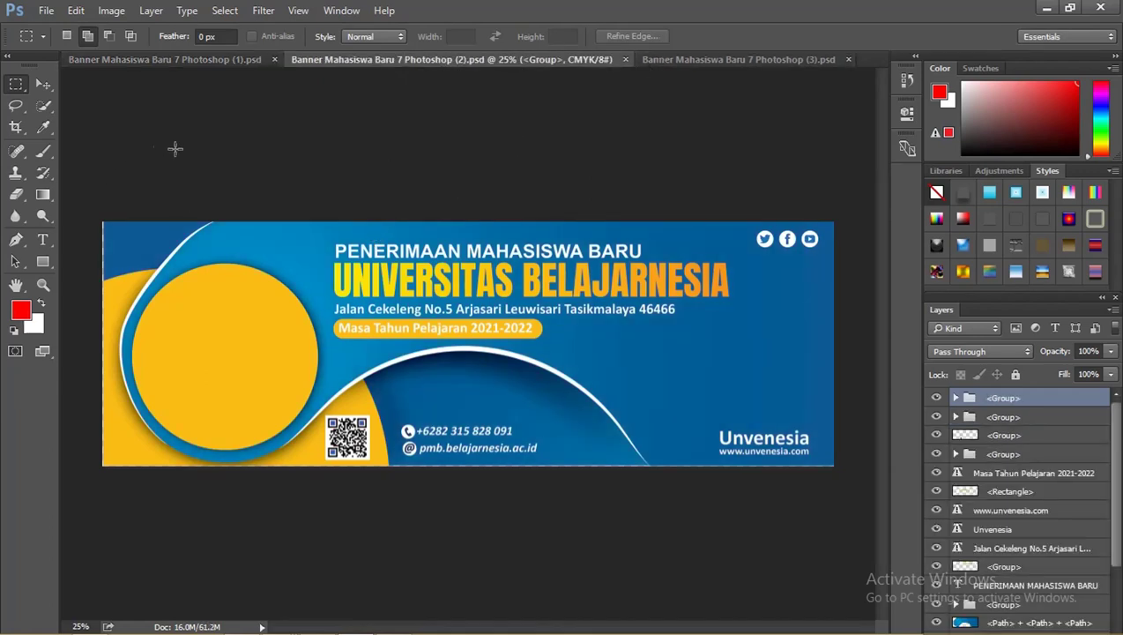
left_click(42, 84)
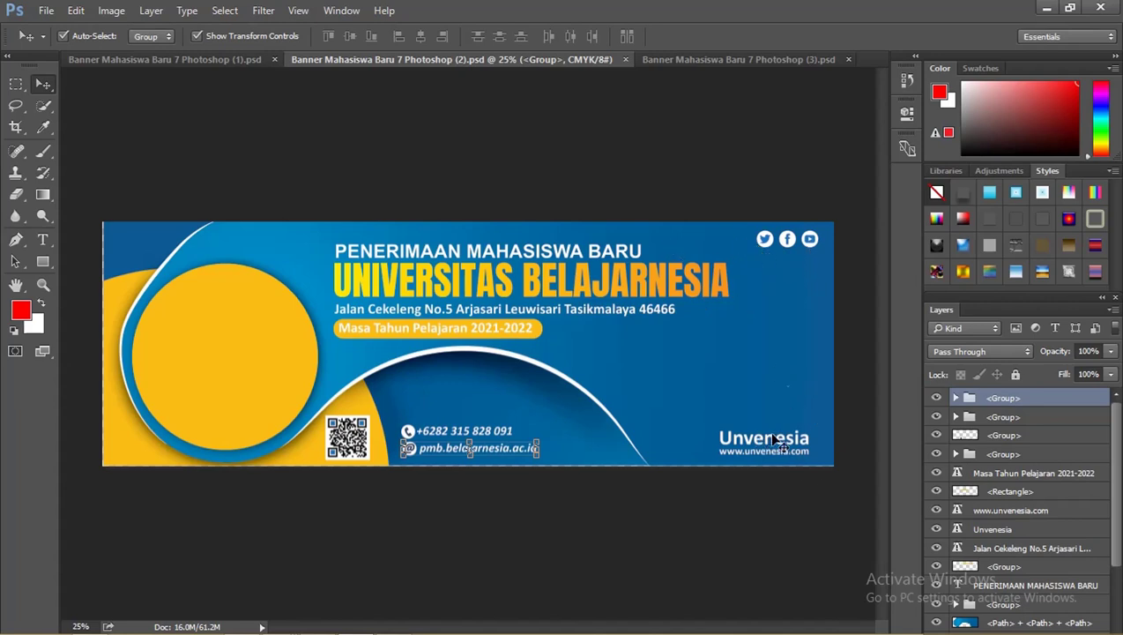
left_click(705, 526)
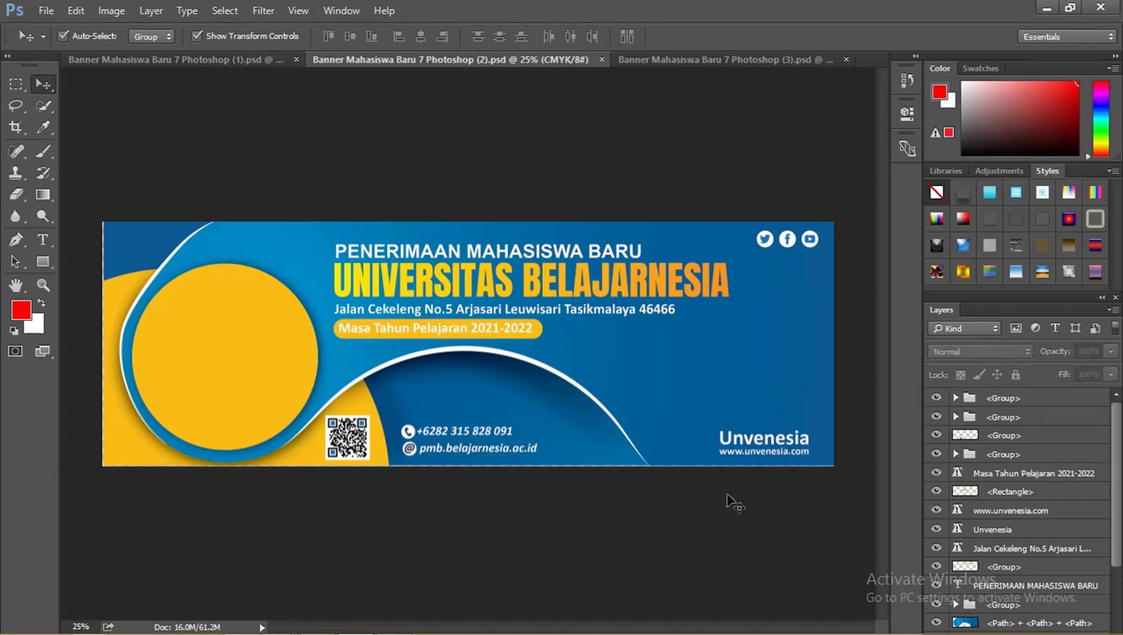
left_click(955, 398)
left_click(936, 398)
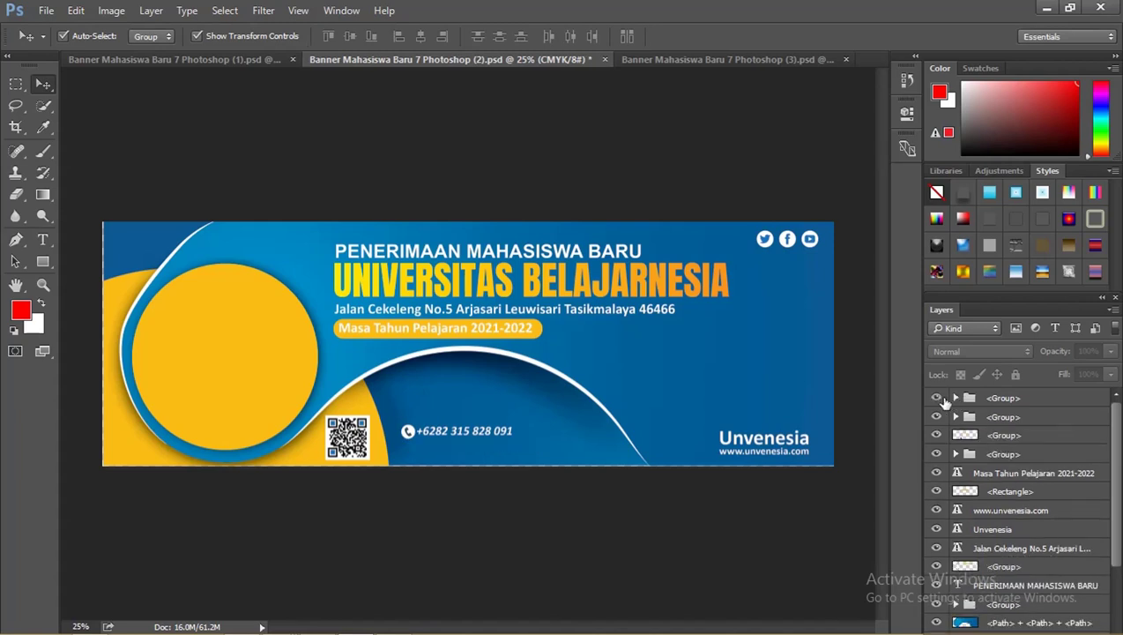
left_click(936, 416)
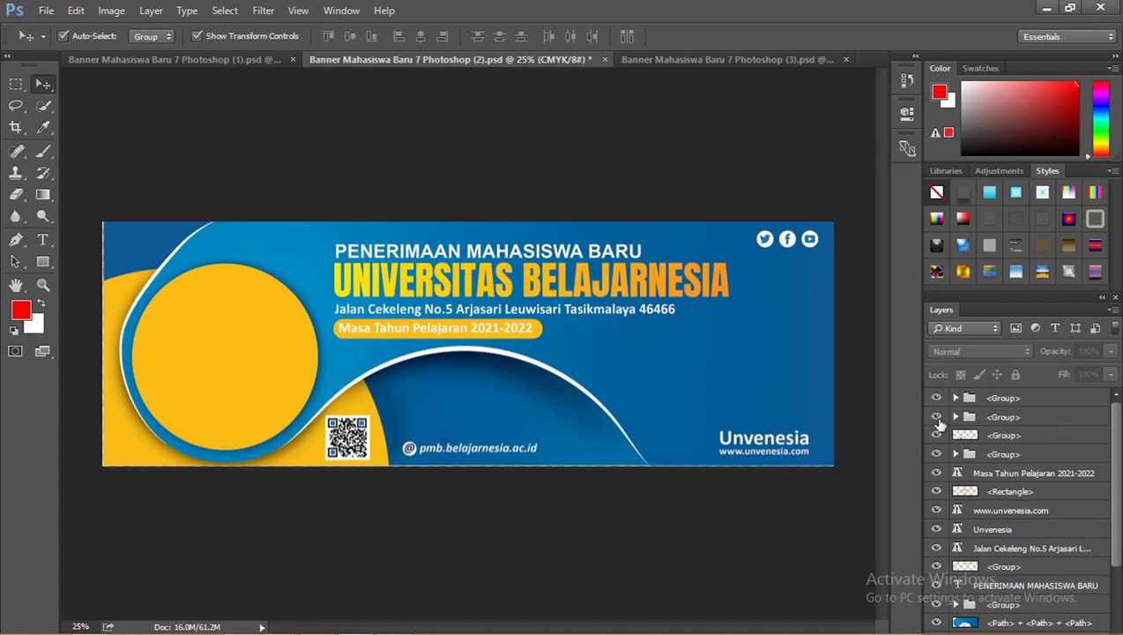
scroll(978, 454, "down", 3)
scroll(978, 454, "down", 2)
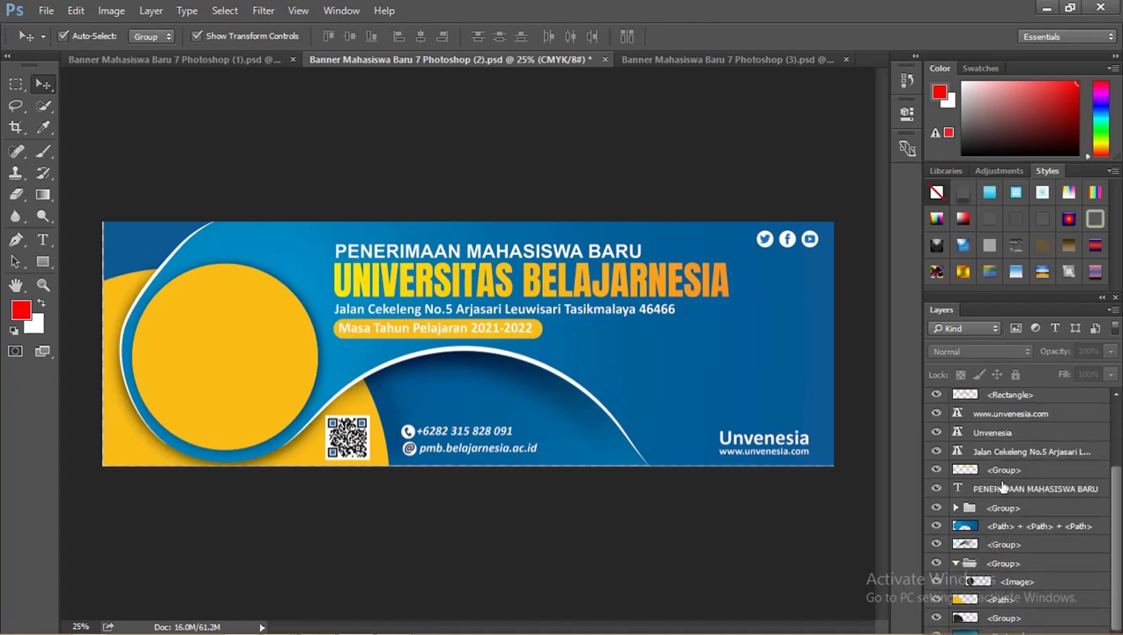
scroll(996, 486, "up", 4)
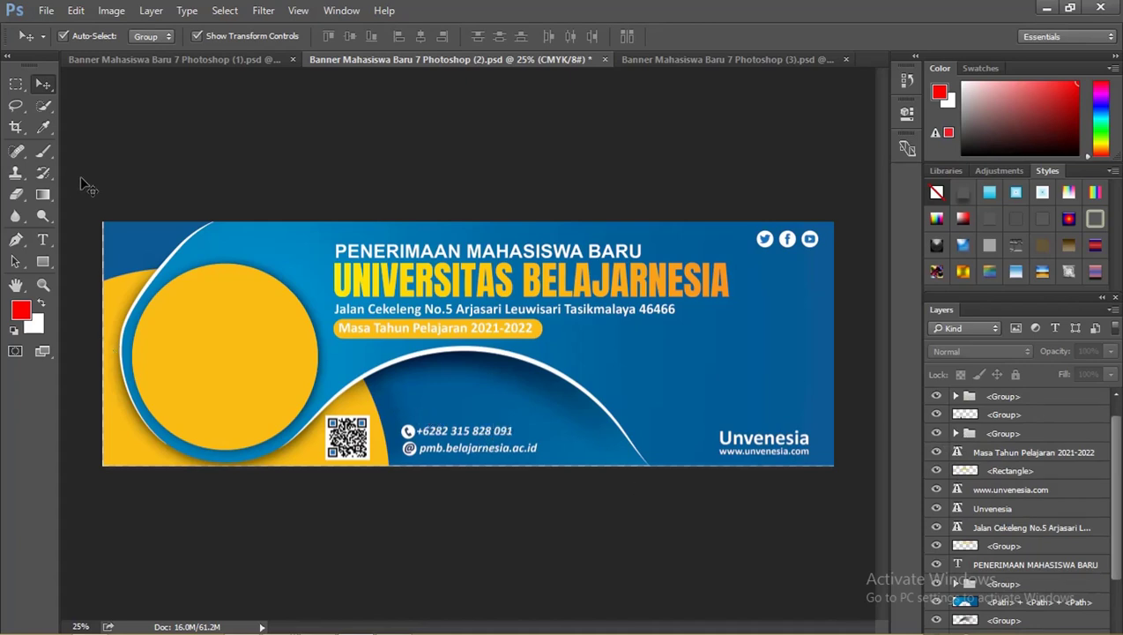
left_click(42, 239)
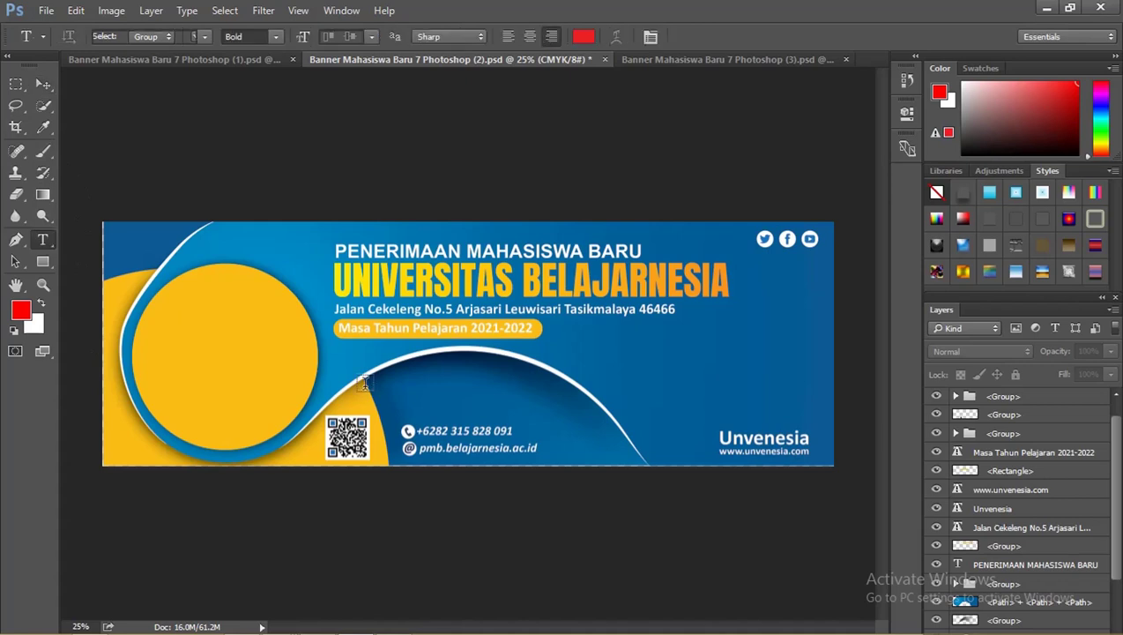
left_click(447, 432)
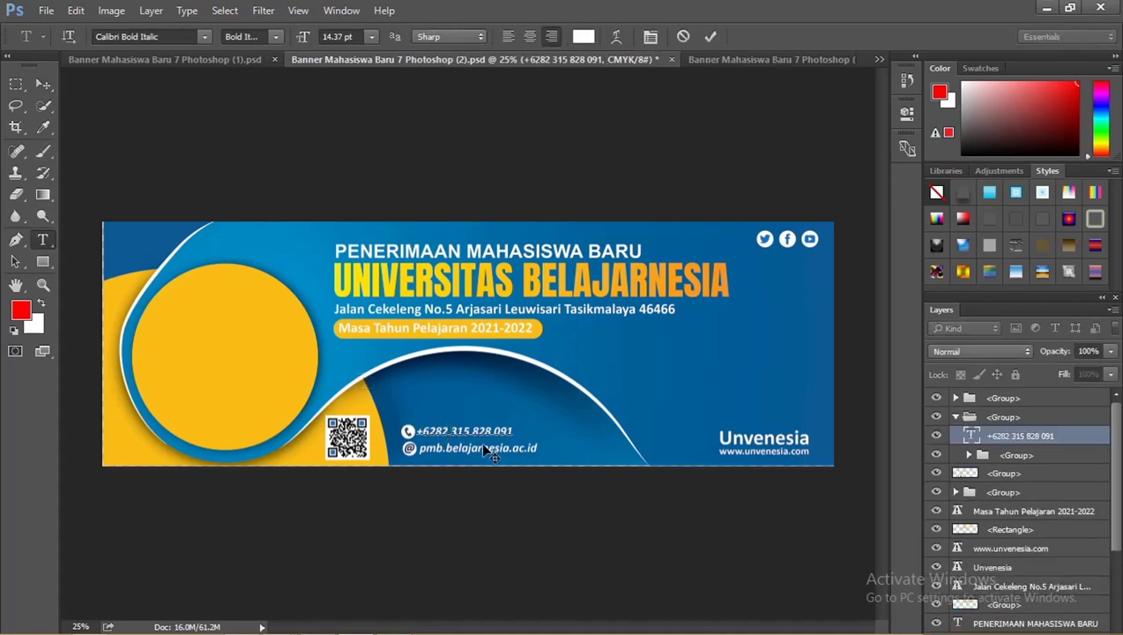
left_click(969, 455)
left_click(956, 397)
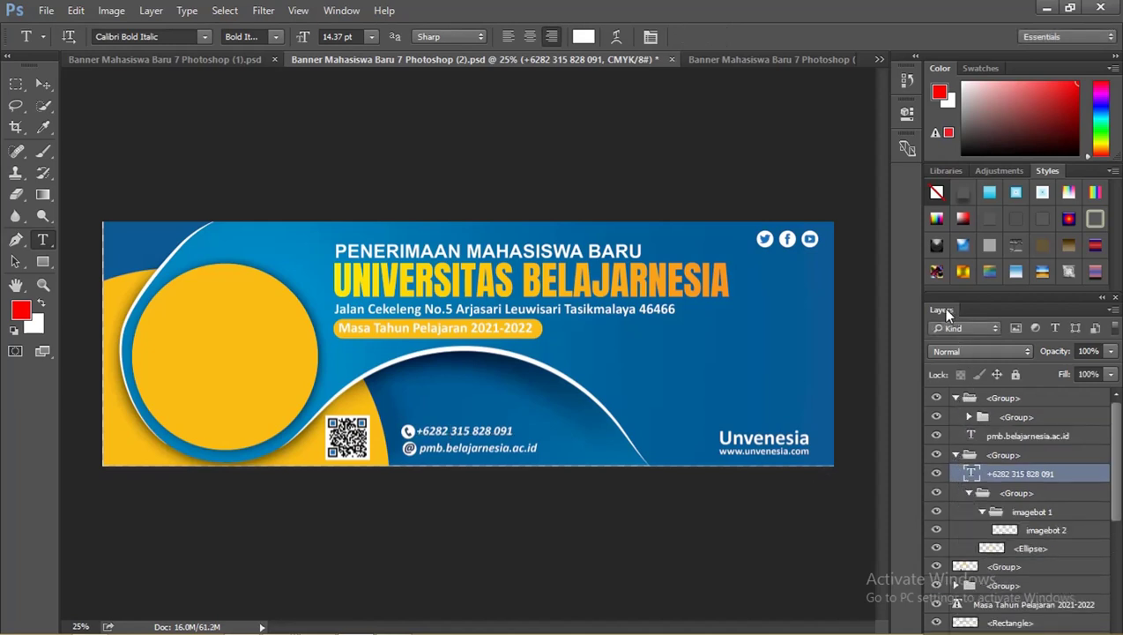
left_click_drag(946, 310, 702, 250)
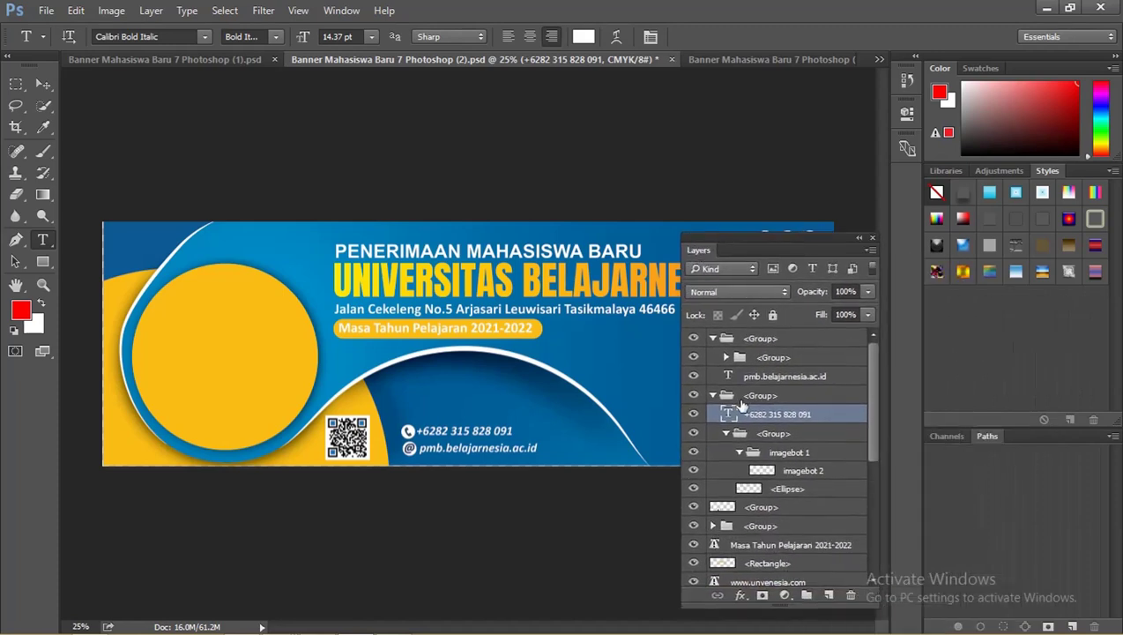
double_click(728, 412)
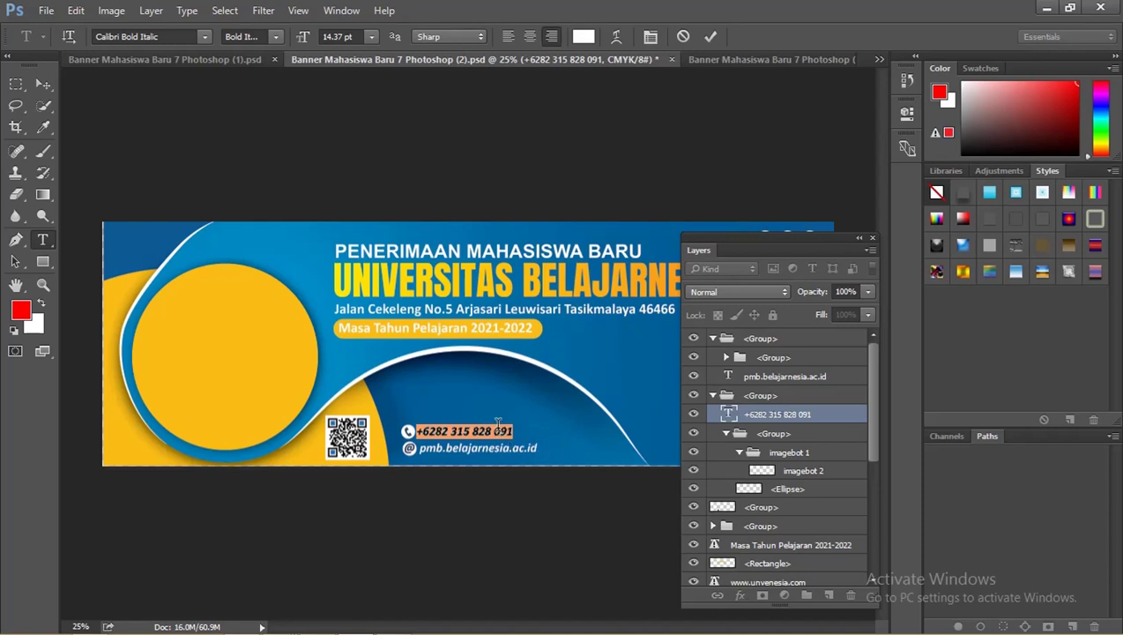
double_click(727, 376)
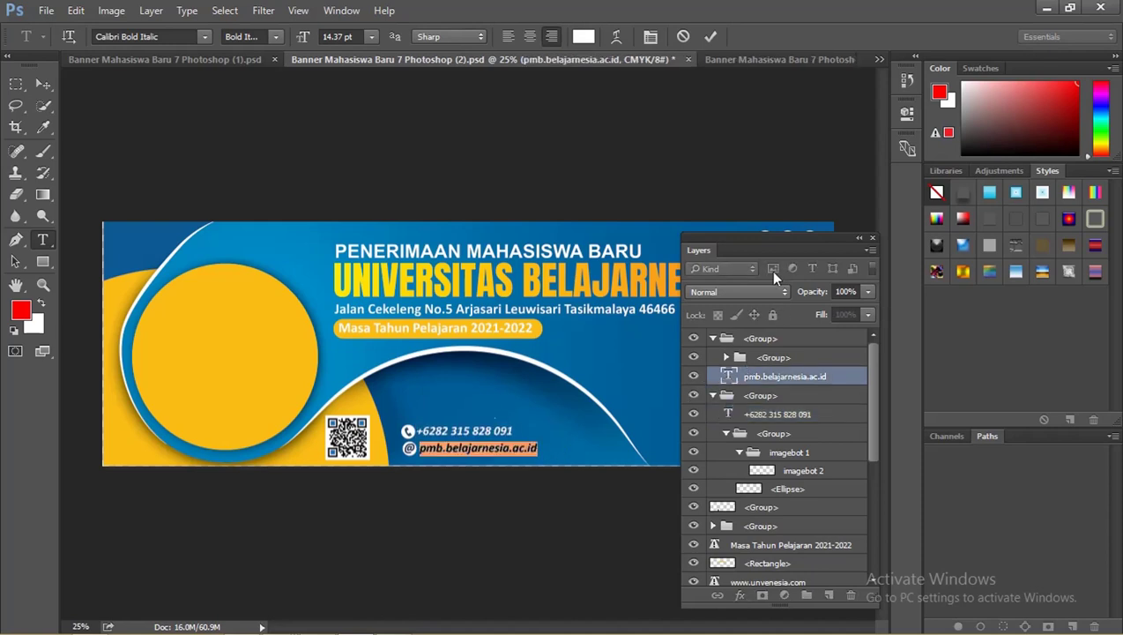
left_click_drag(743, 248, 715, 265)
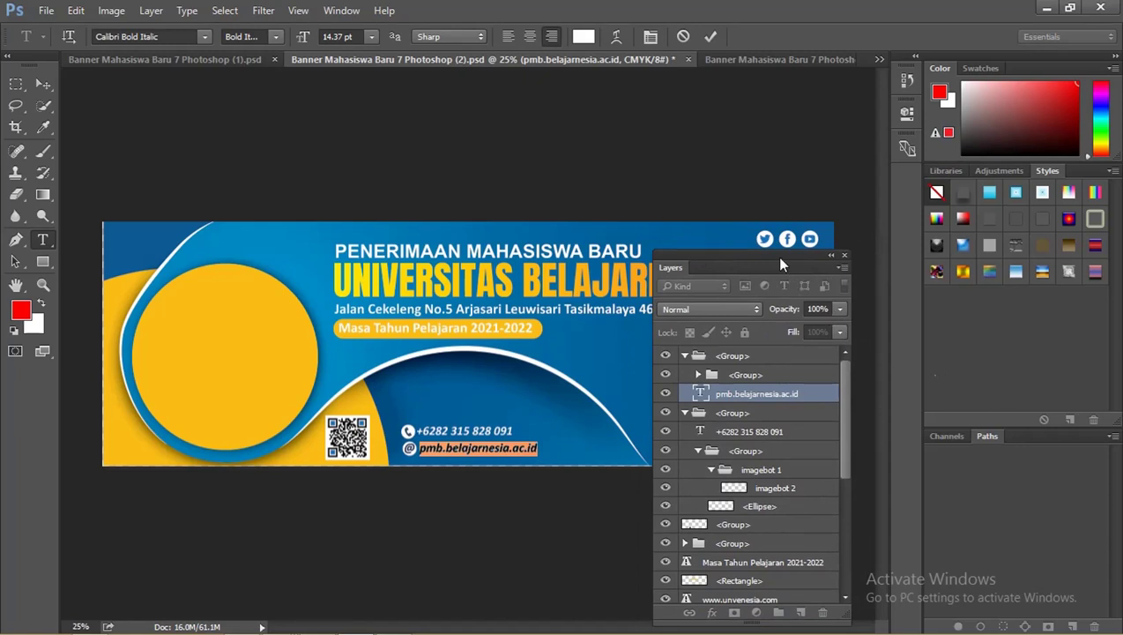
mouse_move(802, 272)
left_mouse_down()
mouse_move(963, 302)
mouse_move(715, 233)
mouse_move(797, 248)
mouse_move(1042, 354)
left_mouse_up()
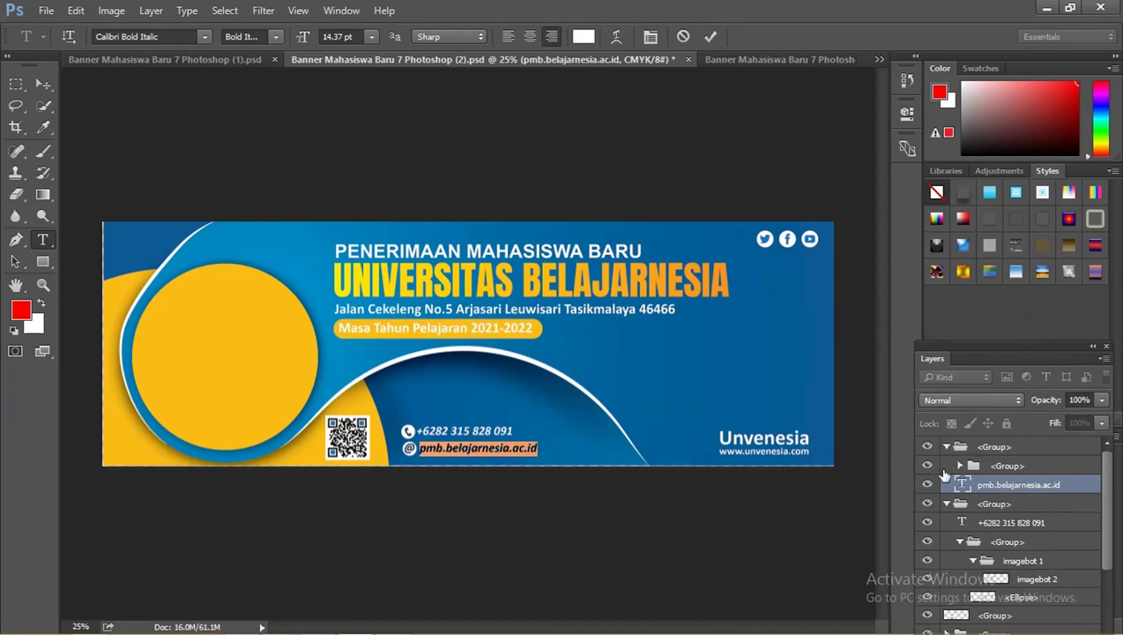
scroll(970, 493, "down", 2)
scroll(1022, 502, "down", 2)
scroll(1031, 500, "down", 2)
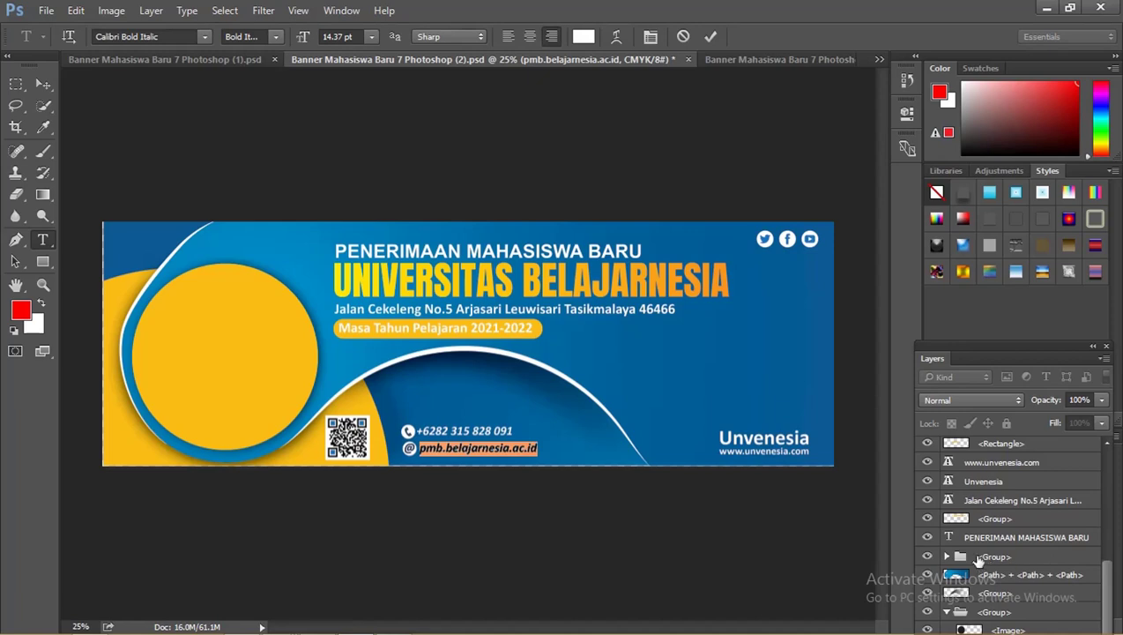
scroll(960, 556, "up", 1)
scroll(970, 529, "up", 1)
scroll(973, 520, "up", 1)
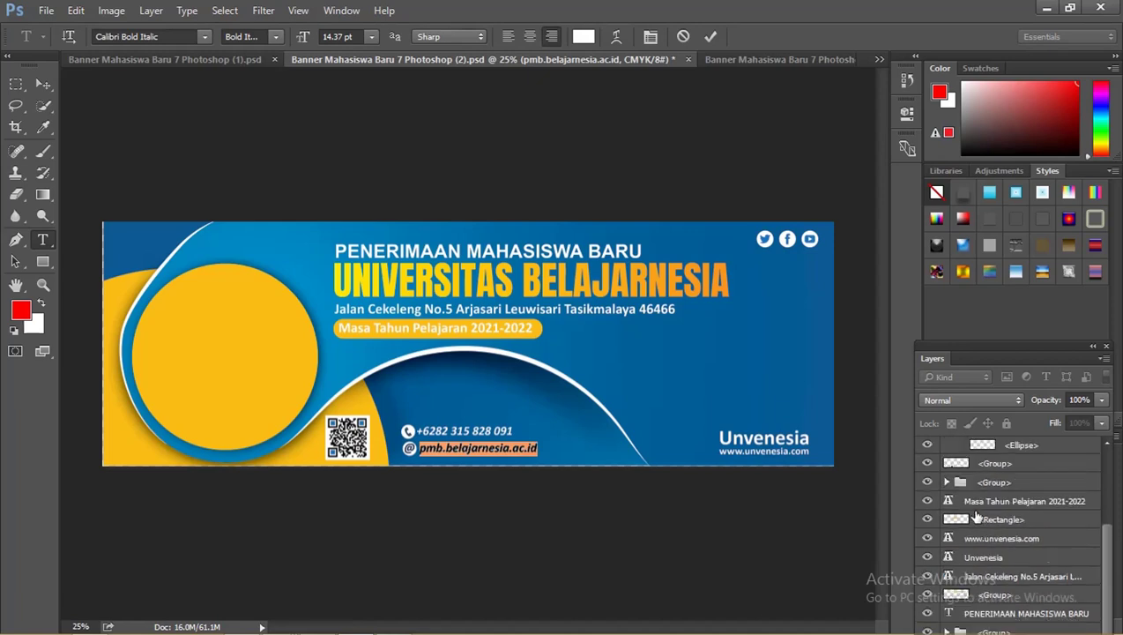
scroll(976, 518, "up", 1)
scroll(975, 516, "up", 1)
scroll(975, 517, "down", 2)
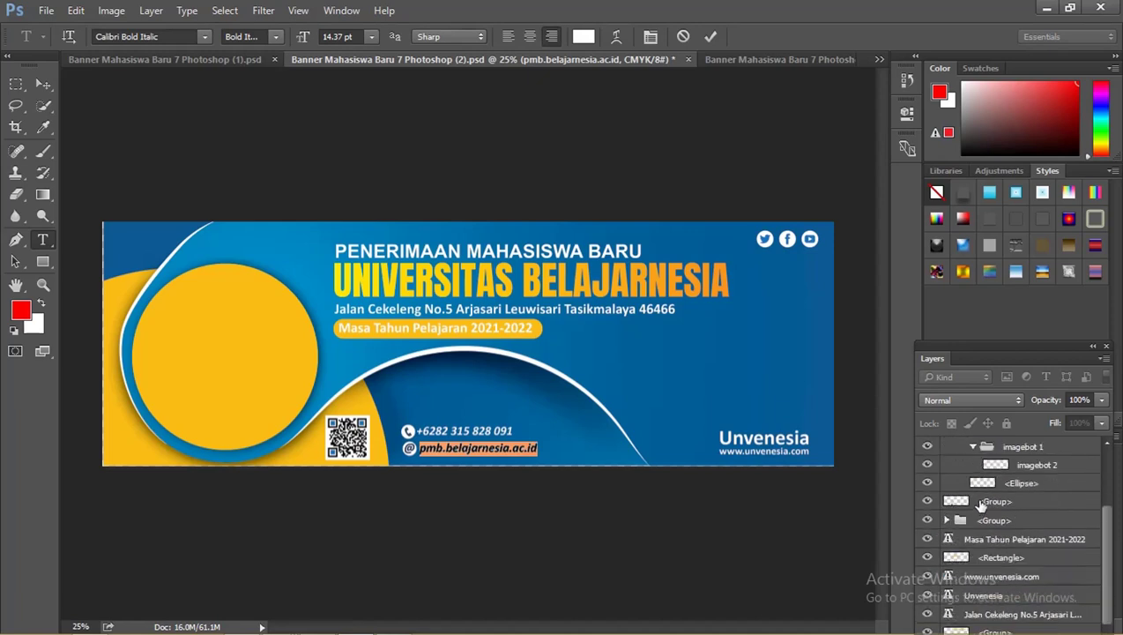
scroll(976, 516, "down", 1)
scroll(985, 503, "down", 1)
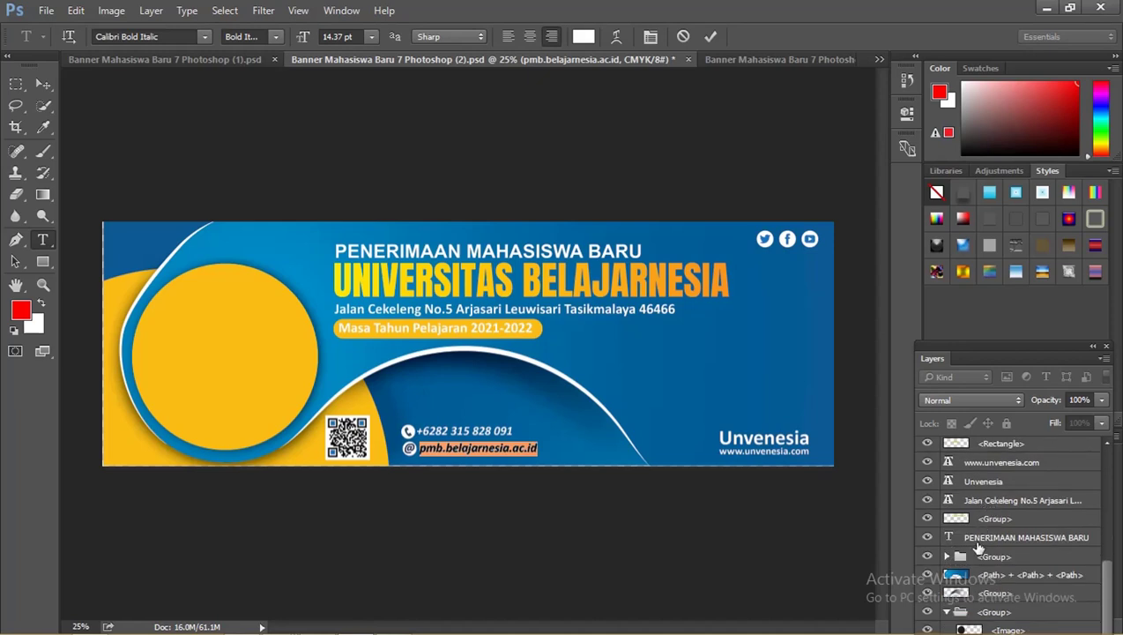
key("ctrl+z")
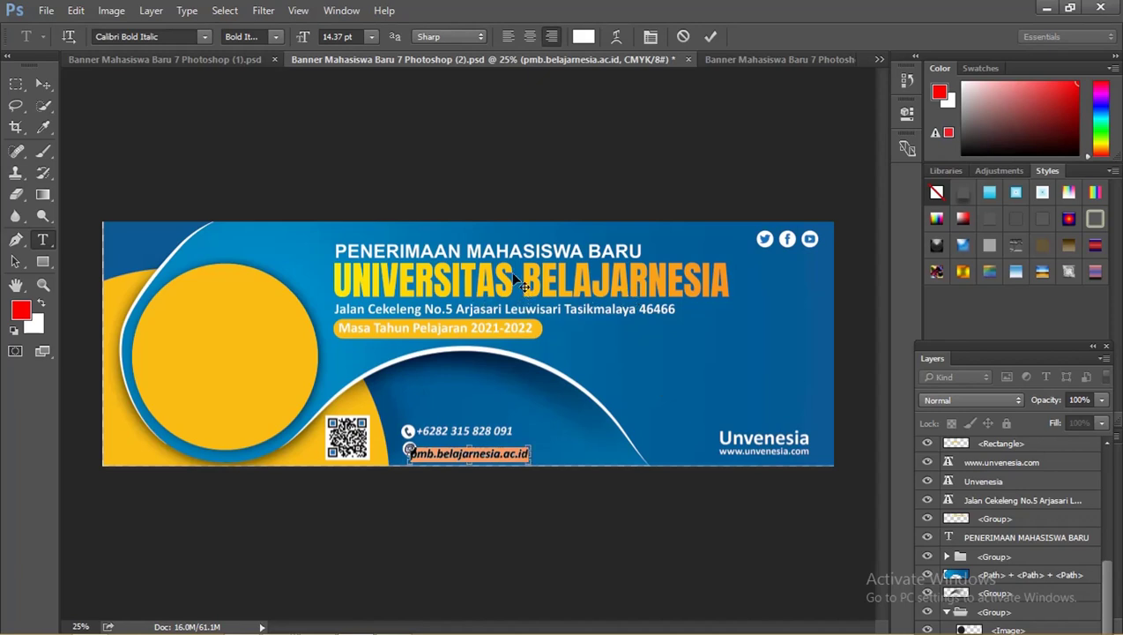
left_click(43, 83)
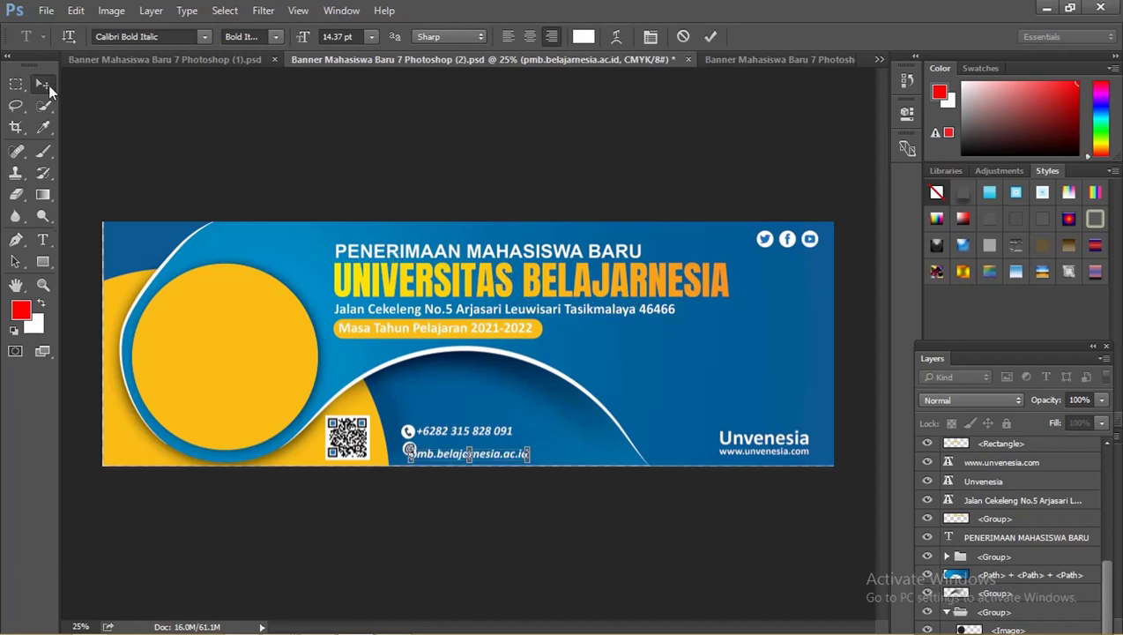
key("ctrl+z")
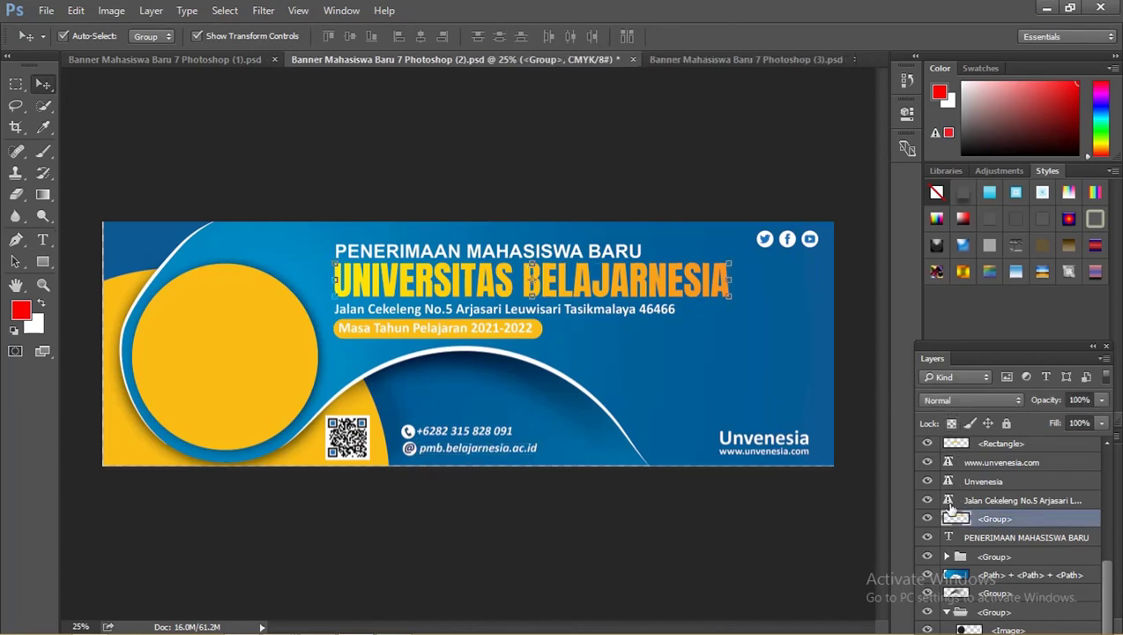
Step: Toggle the title group's visibility, then open Blending Options for its <Group> layer
left_click(927, 519)
left_click(927, 519)
right_click(969, 519)
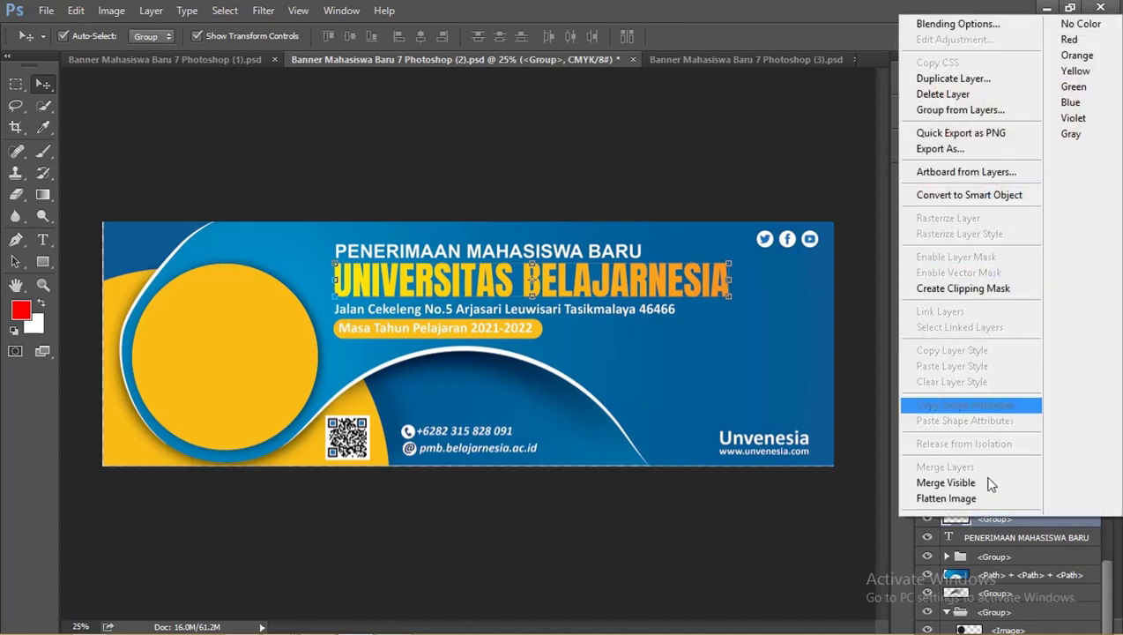
left_click(977, 538)
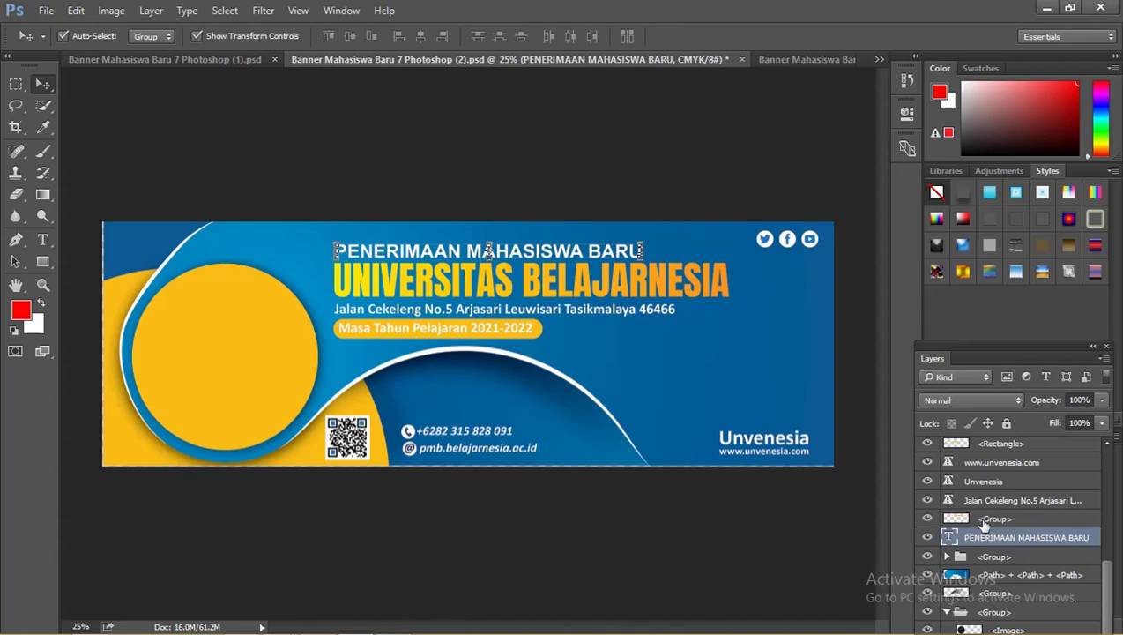
left_click(984, 520)
right_click(985, 520)
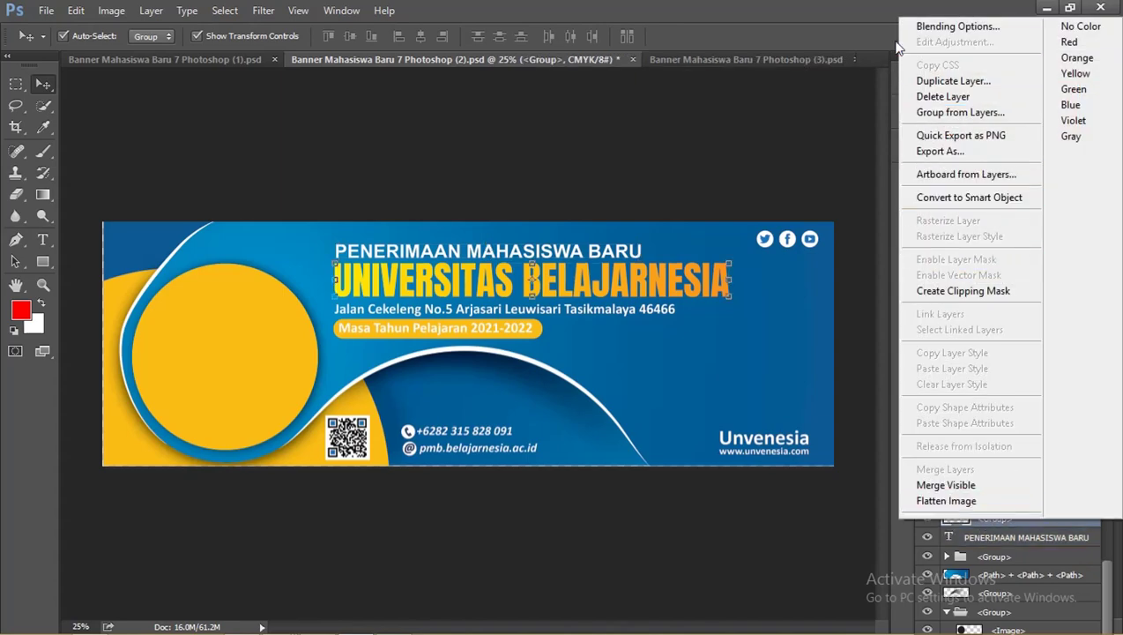
left_click(921, 26)
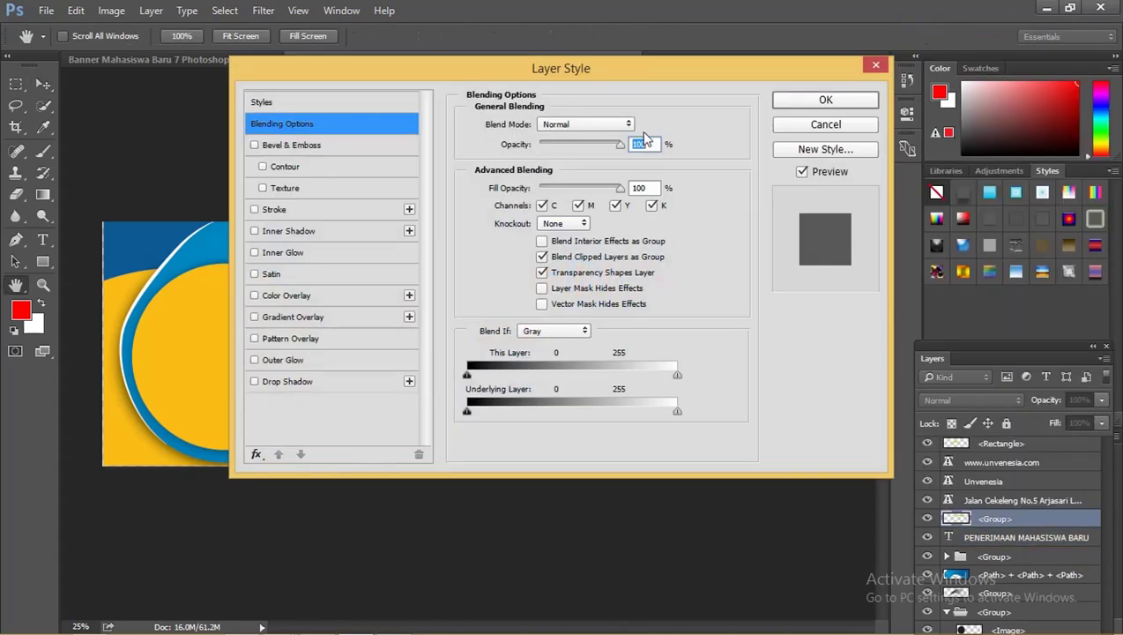
Step: Enable Gradient Overlay on the title, starting from the Black, White gradient preset
left_click_drag(536, 75, 899, 75)
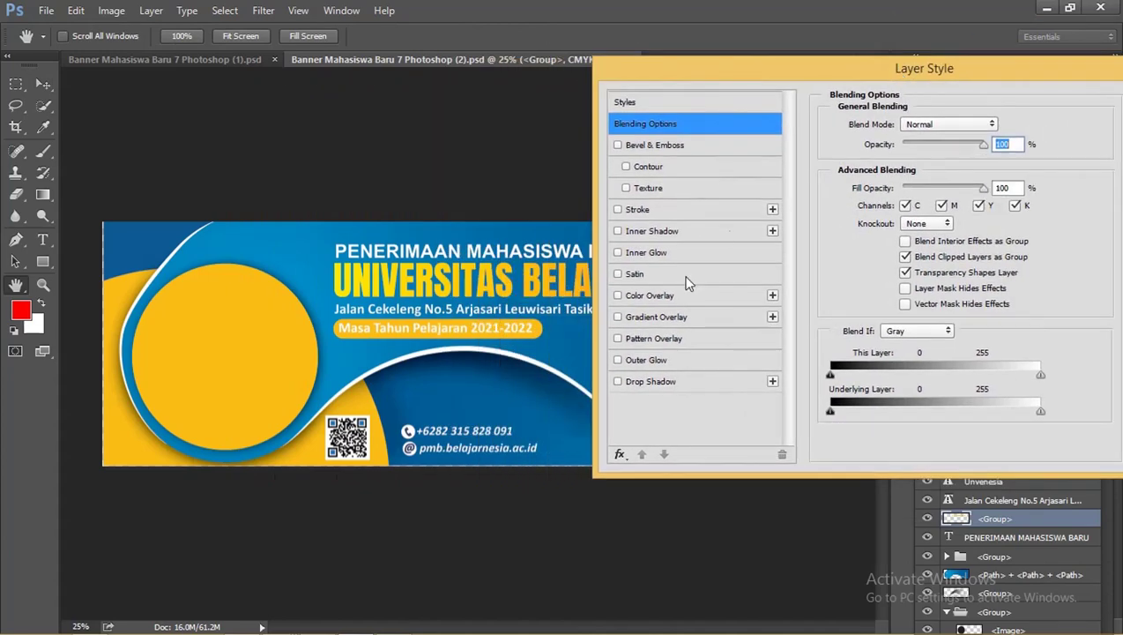
left_click(677, 319)
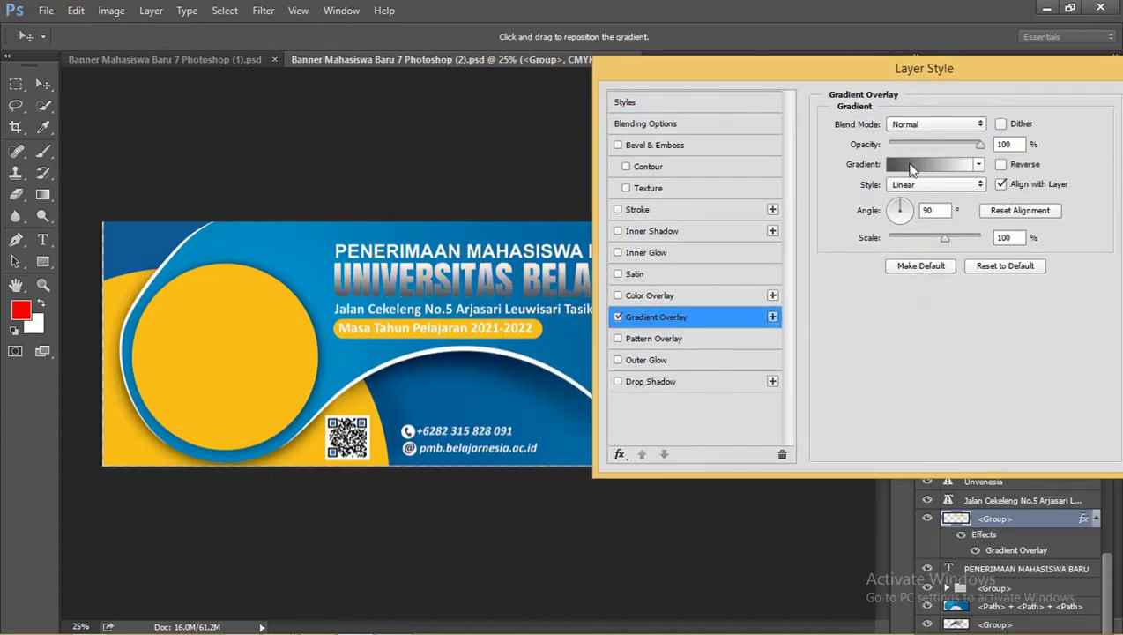
left_click(912, 170)
left_click_drag(521, 94, 679, 112)
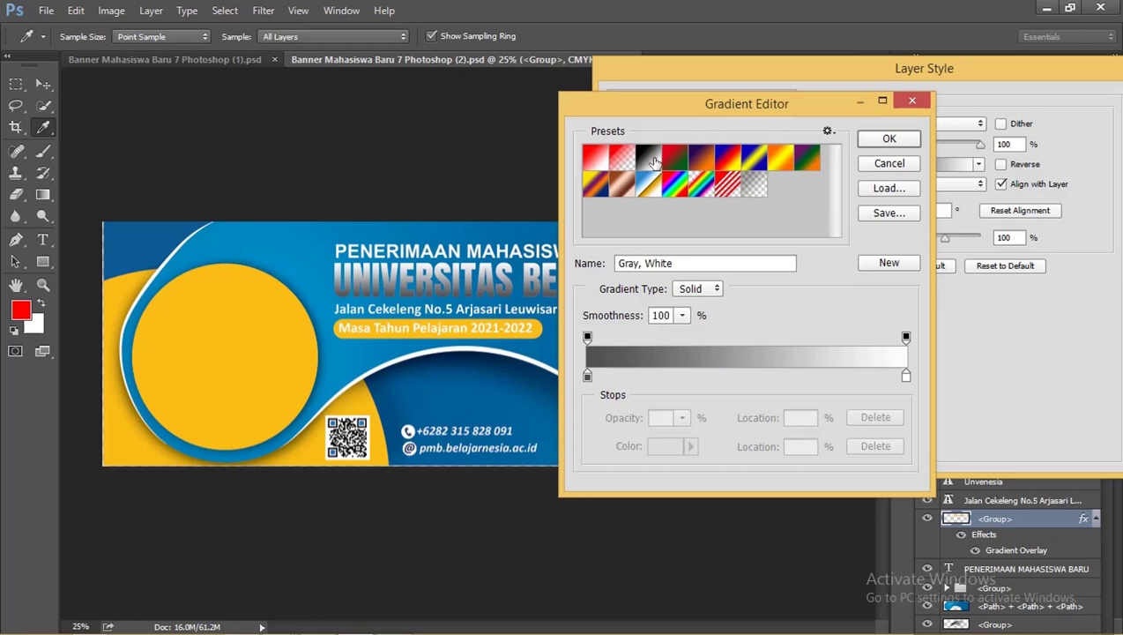
left_click(647, 159)
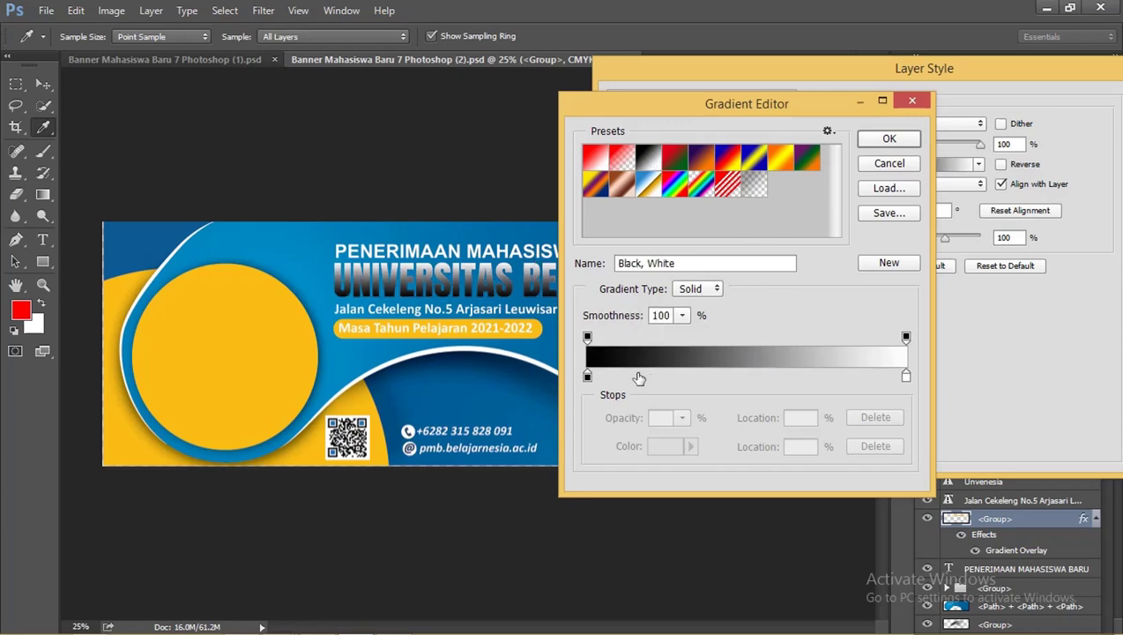
Step: Set the gradient's left stop to the circle's yellow, fcbf16
double_click(588, 377)
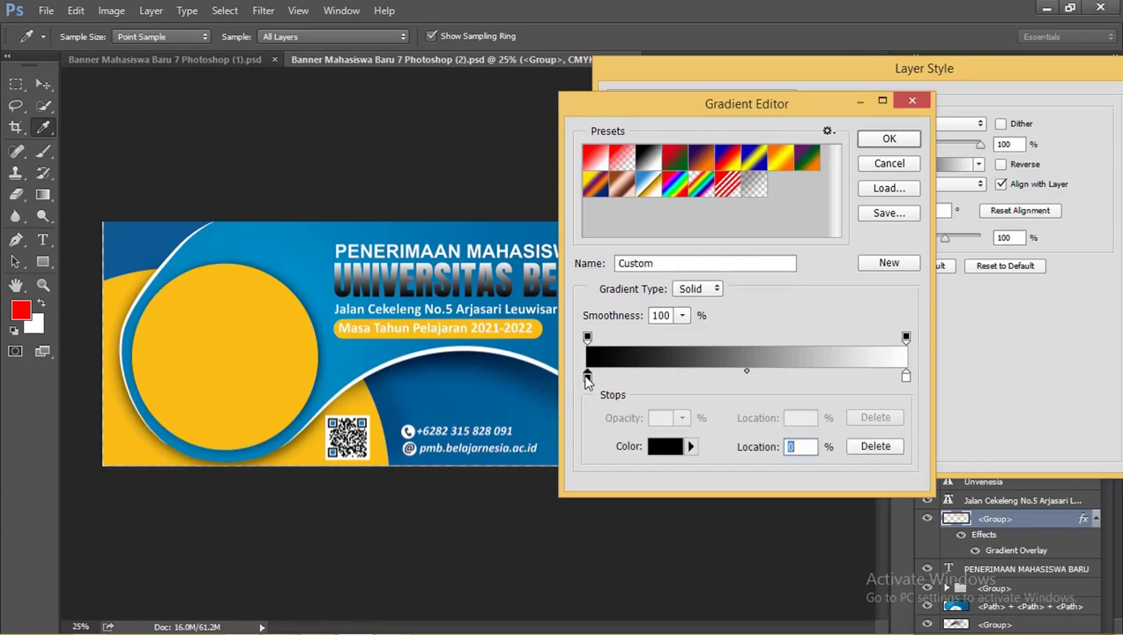
left_click_drag(434, 119, 677, 121)
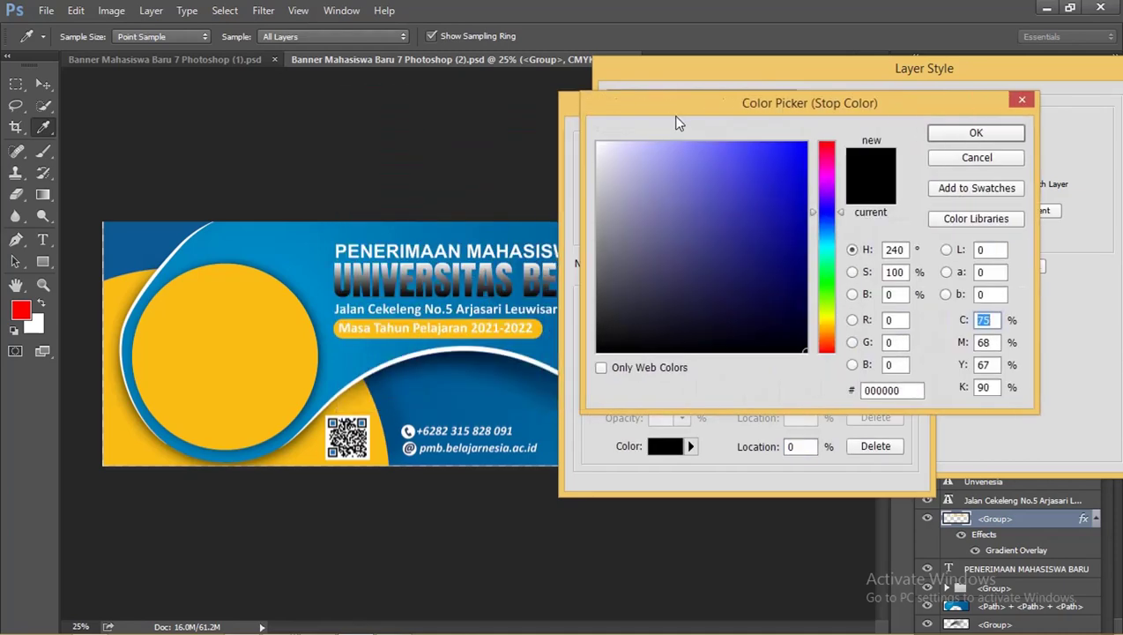
left_click(240, 298)
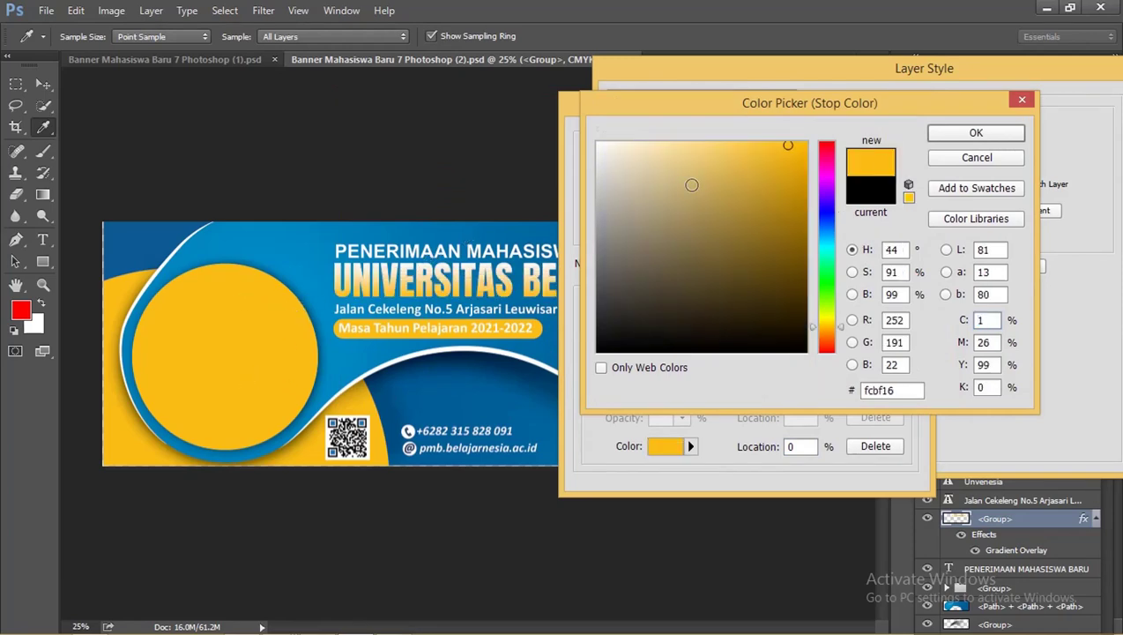
left_click(939, 132)
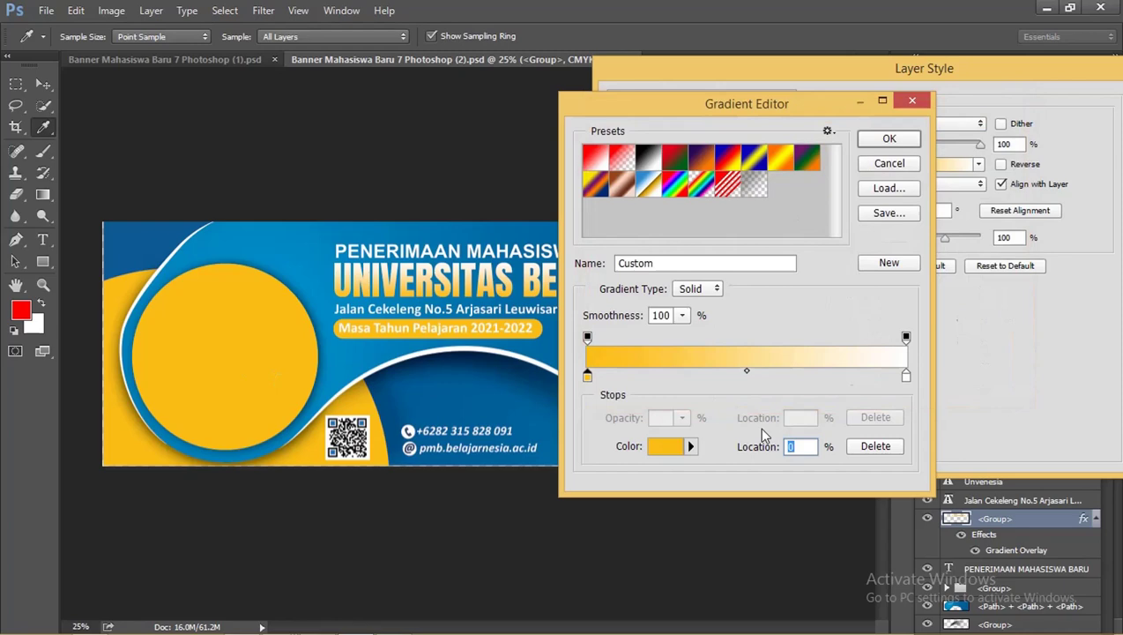
Step: Set the right stop to orange fc9216 and confirm the yellow-to-orange gradient
double_click(905, 376)
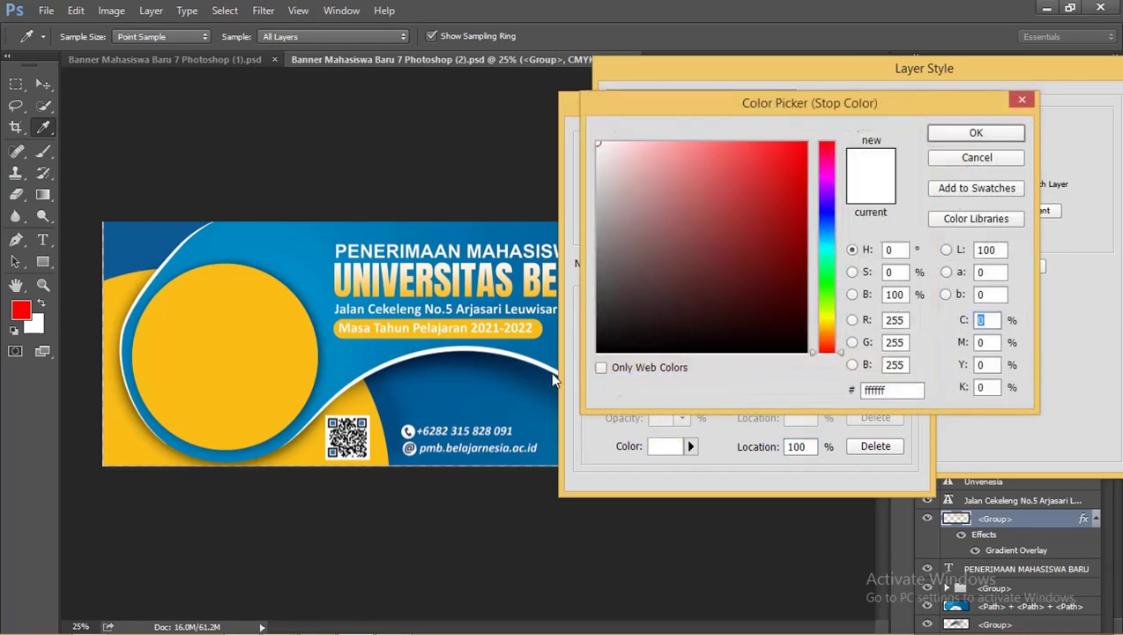
left_click(253, 335)
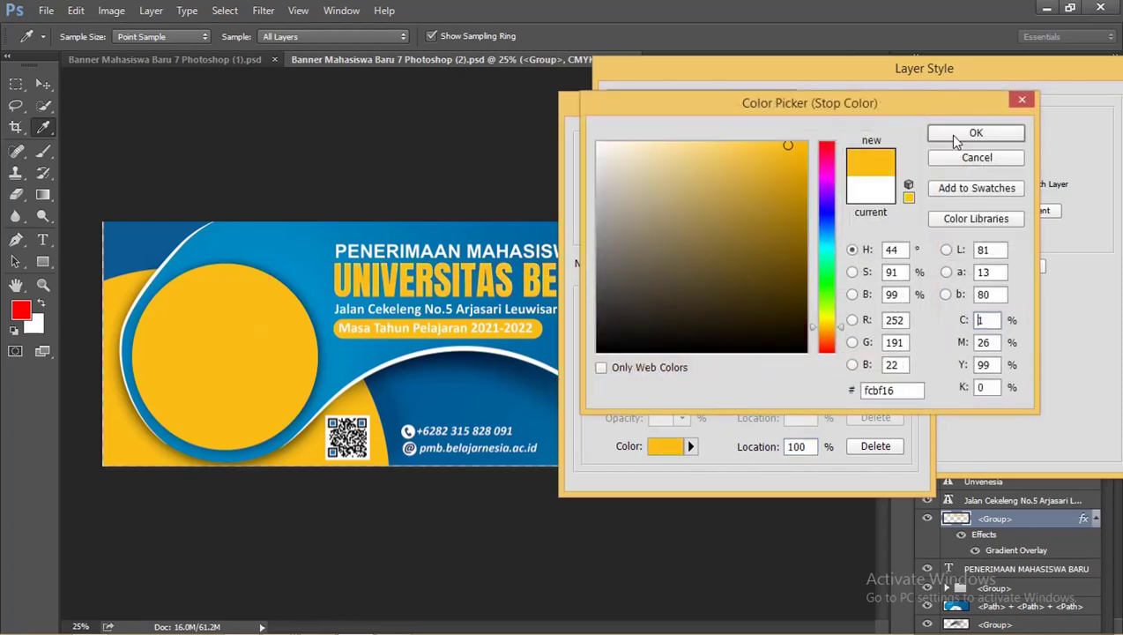
left_click_drag(839, 327, 842, 341)
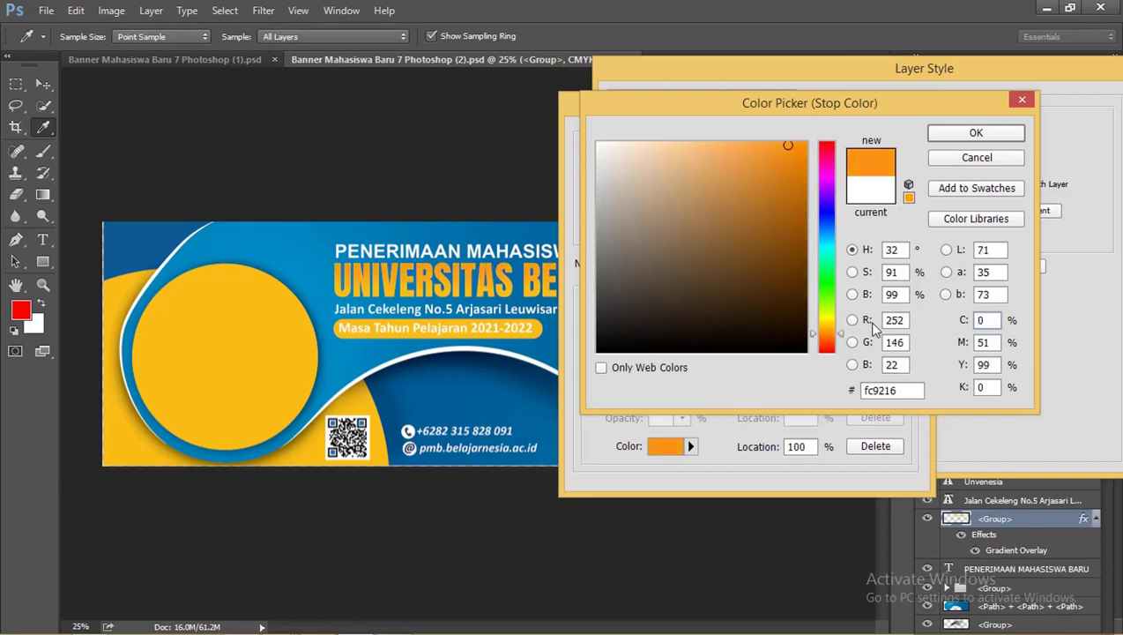
left_click_drag(840, 339, 840, 338)
left_click(970, 133)
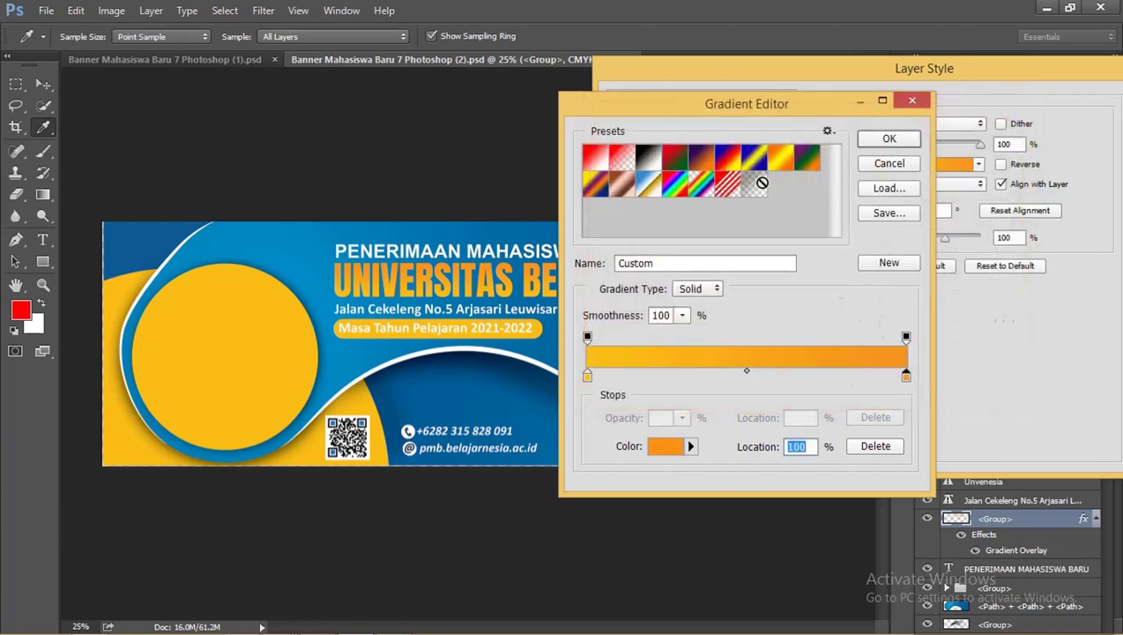
left_click(886, 141)
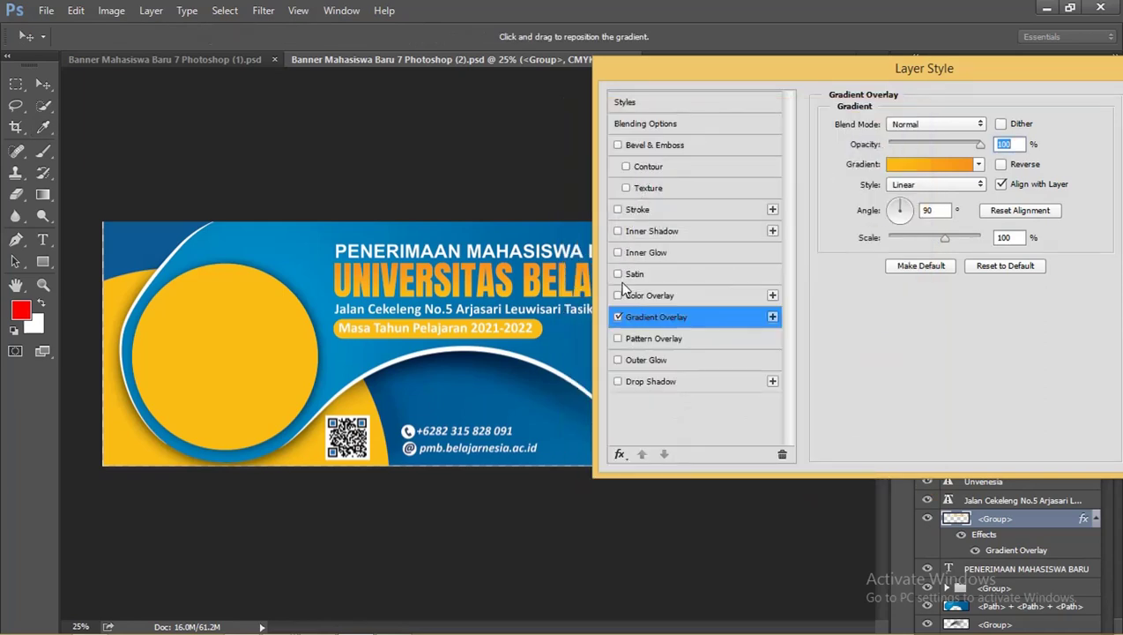
Step: Enable Drop Shadow at 69% opacity and 7 px distance, then close Layer Style with OK
left_click(618, 381)
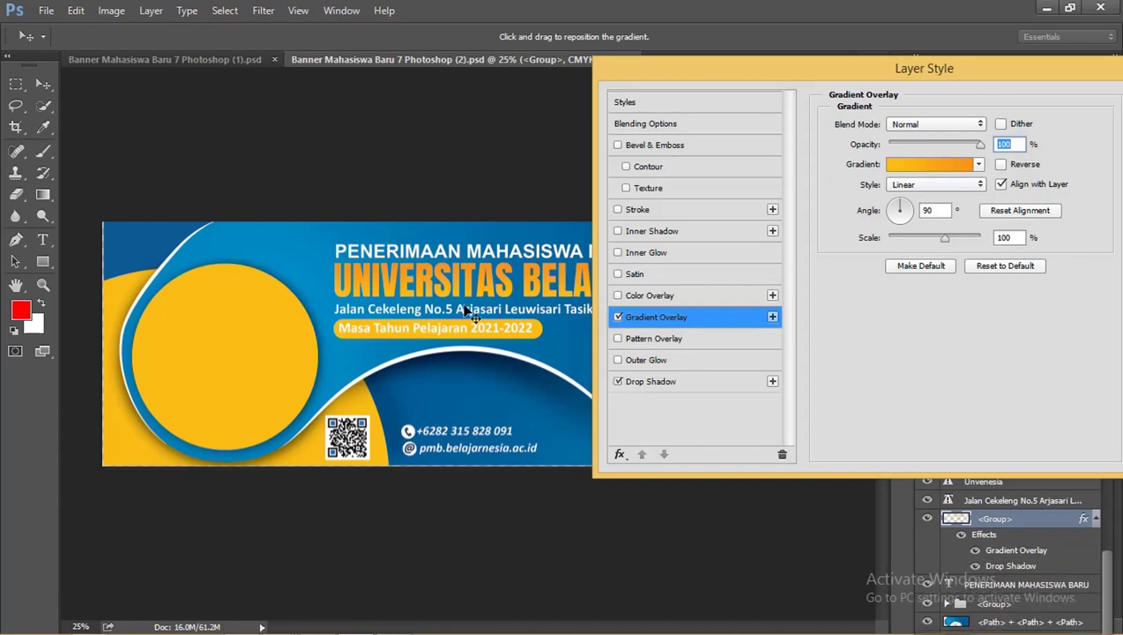
left_click(710, 381)
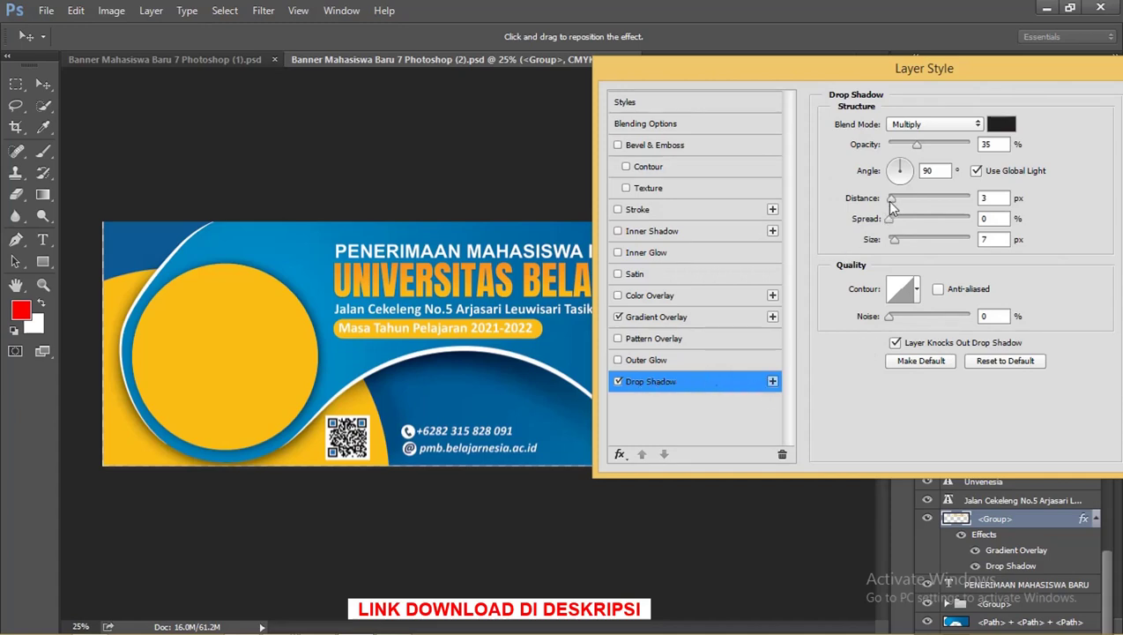
left_click_drag(891, 199, 888, 213)
left_click_drag(916, 145, 945, 150)
left_click(894, 200)
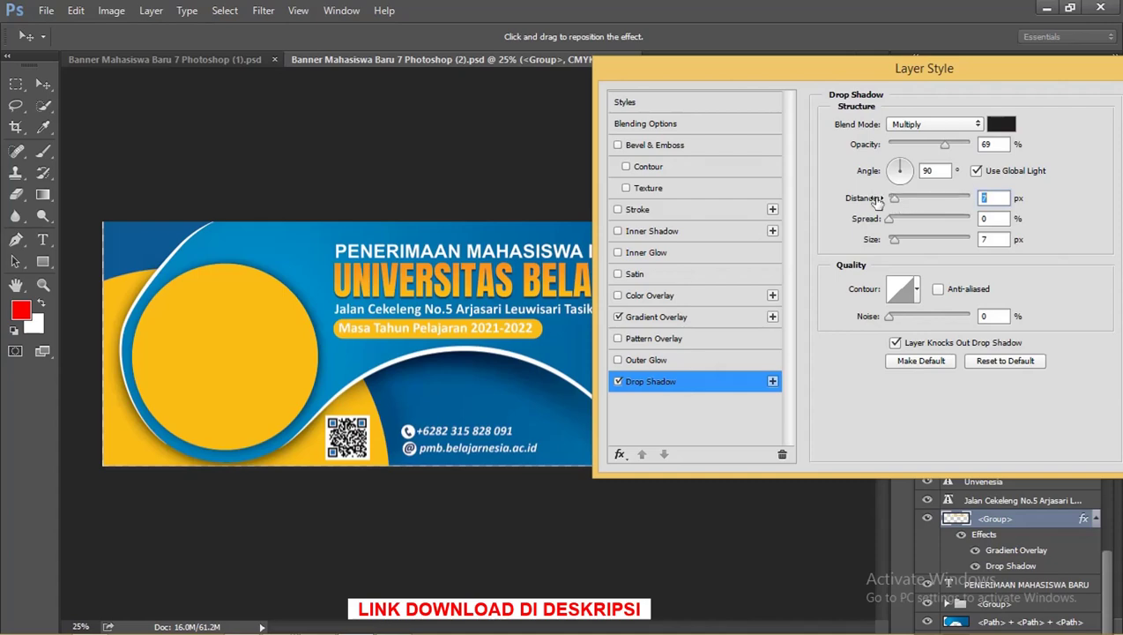
mouse_move(822, 71)
left_mouse_down()
mouse_move(1067, 296)
mouse_move(969, 283)
mouse_move(445, 102)
left_mouse_up()
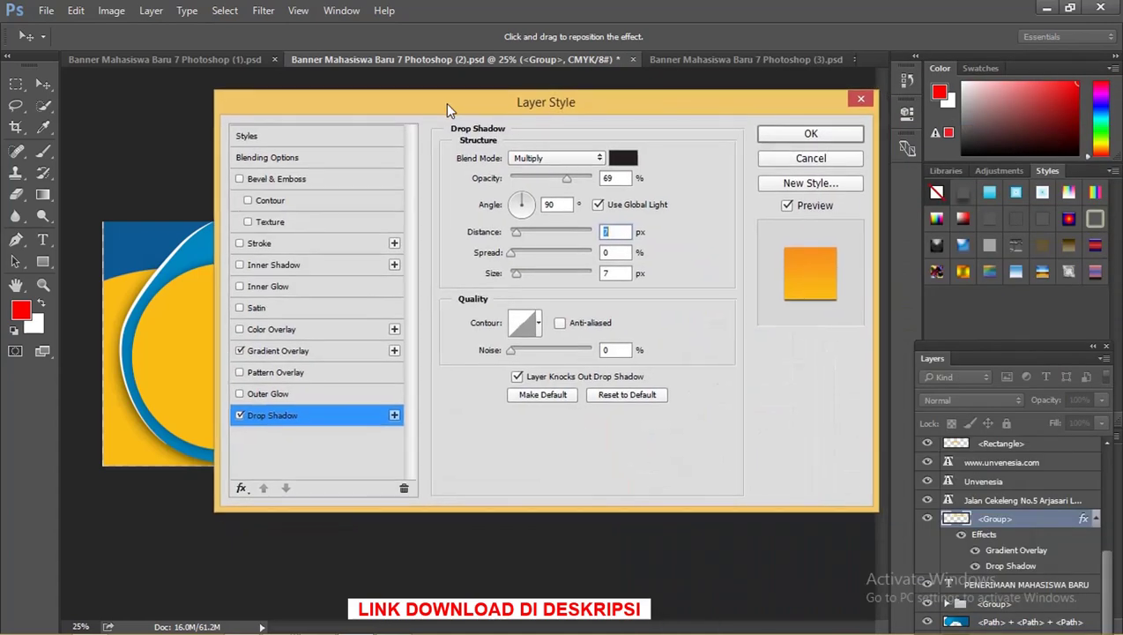
left_click(787, 141)
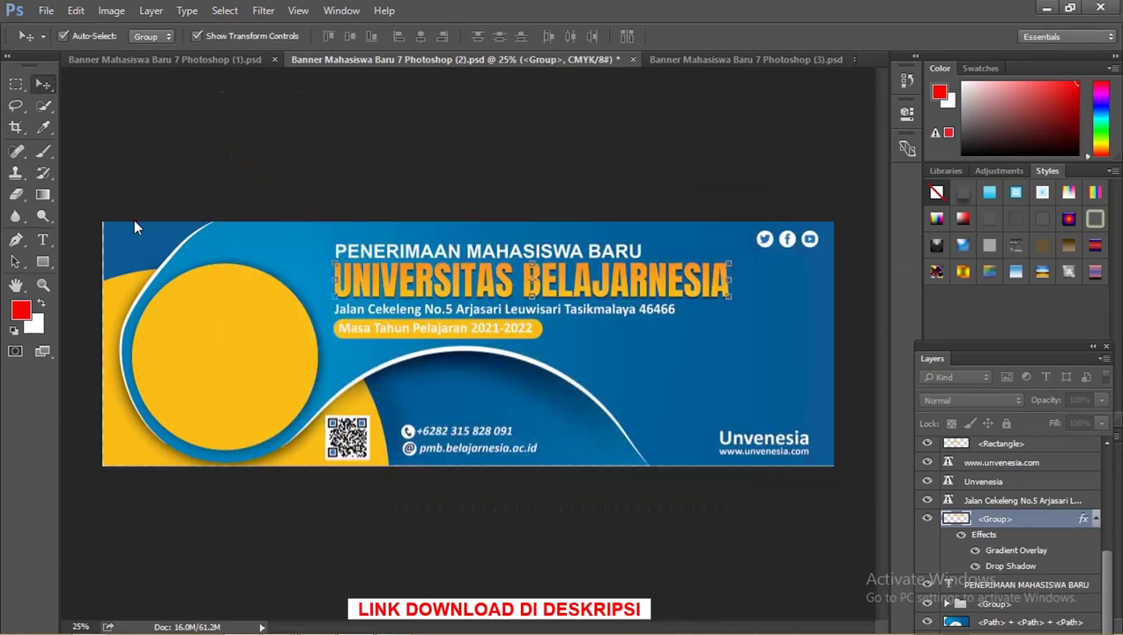
Step: Zoom in on the yellow circle and drag Model siluet Png from Pictures onto the canvas
left_click(221, 322)
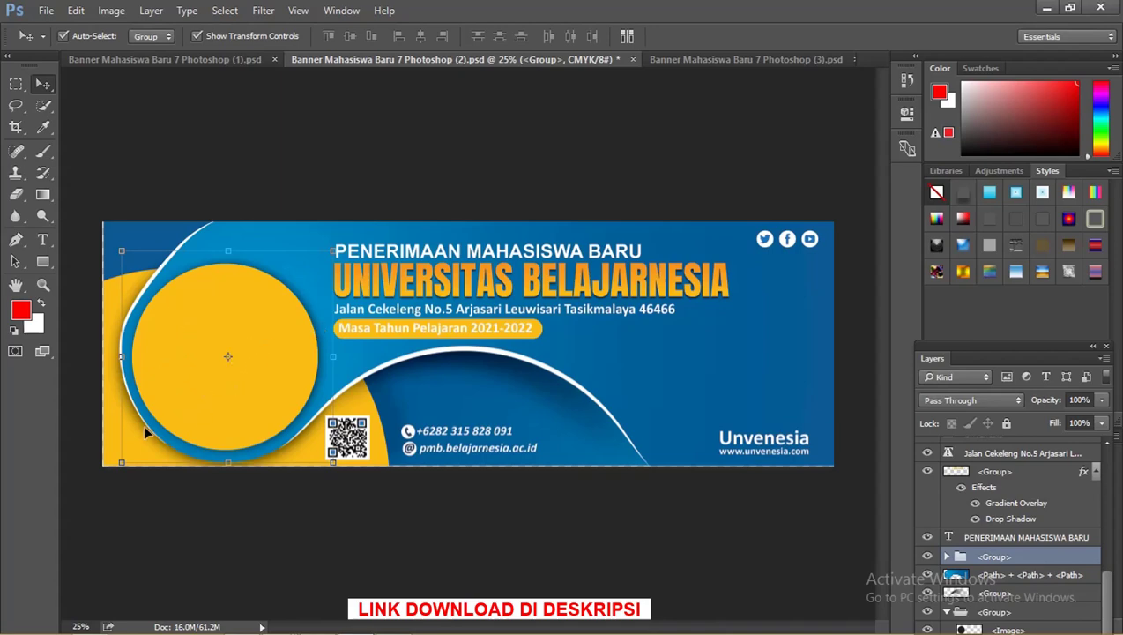
key("z")
mouse_move(185, 404)
left_mouse_down()
mouse_move(273, 381)
mouse_move(276, 371)
left_mouse_up()
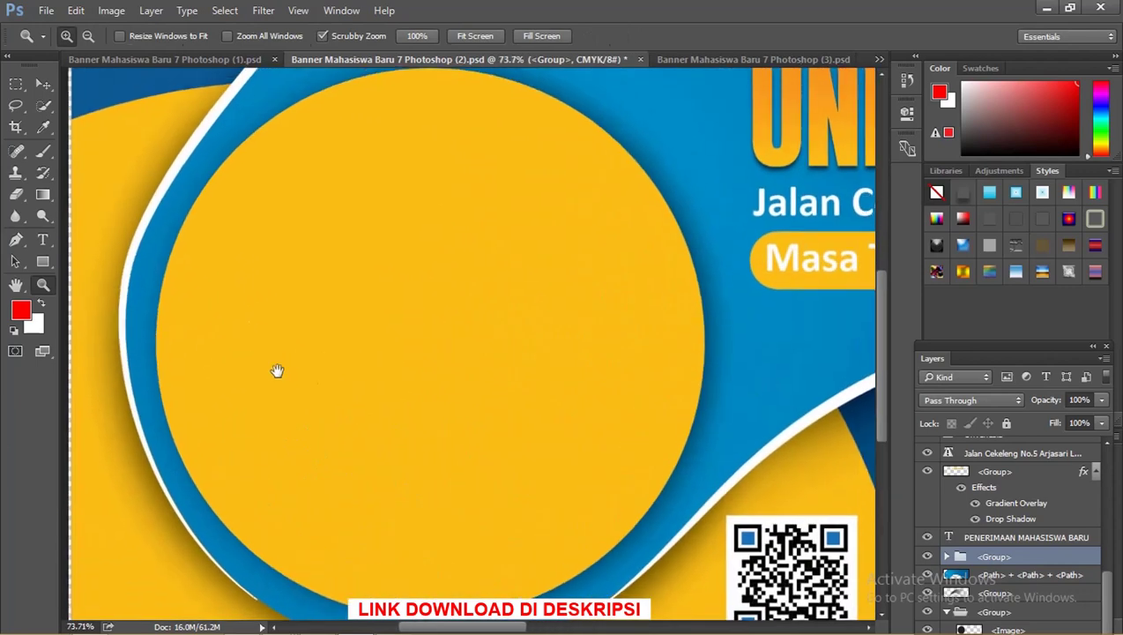
left_click_drag(363, 363, 338, 367)
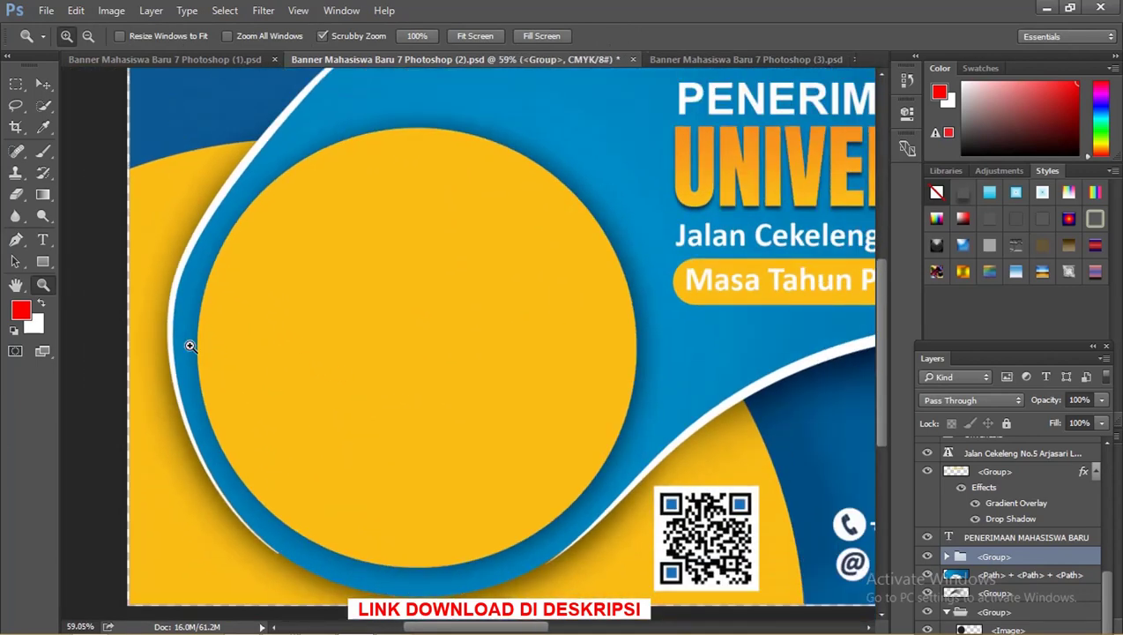
key("alt+Tab")
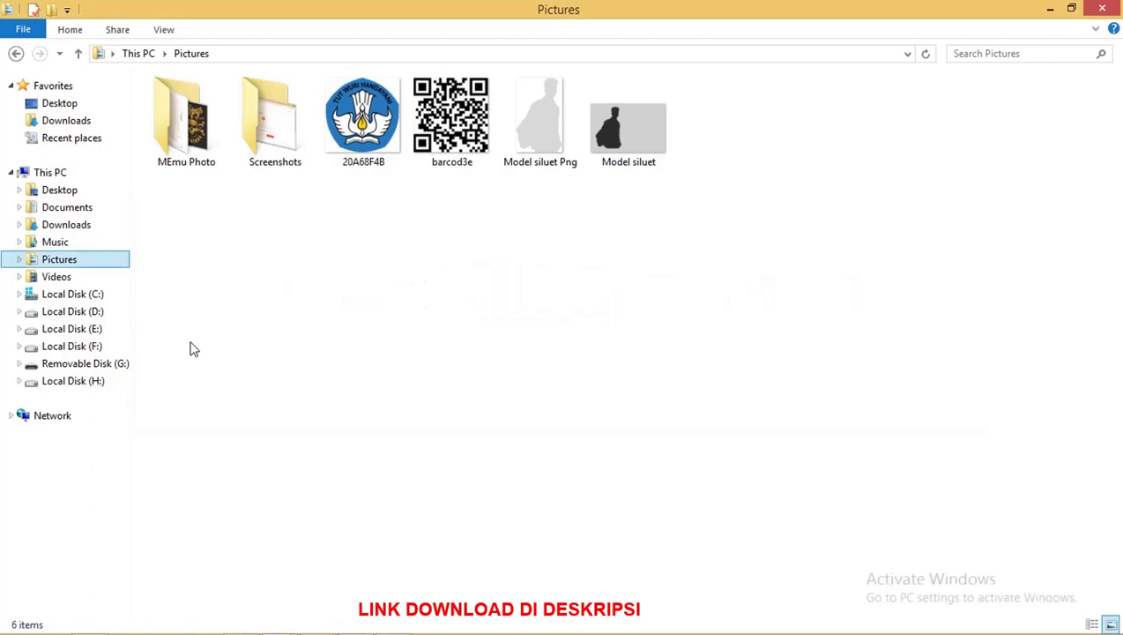
mouse_move(540, 123)
left_mouse_down()
mouse_move(585, 631)
mouse_move(355, 623)
mouse_move(421, 369)
left_mouse_up()
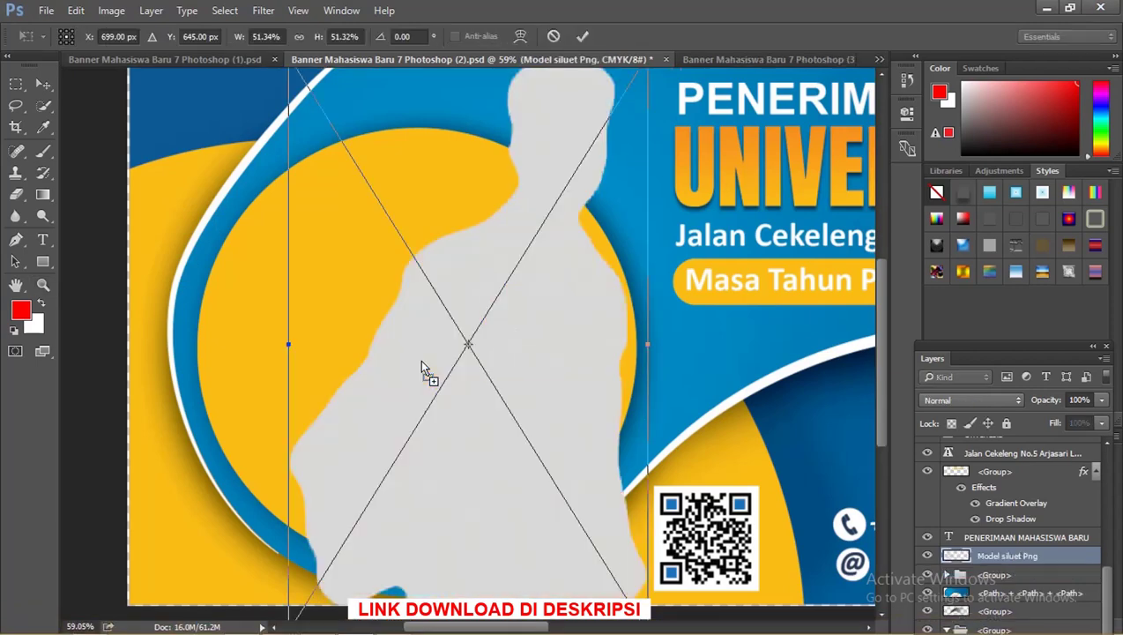
Step: Confirm the placed silhouette and move it up and left over the yellow circle
left_click(42, 84)
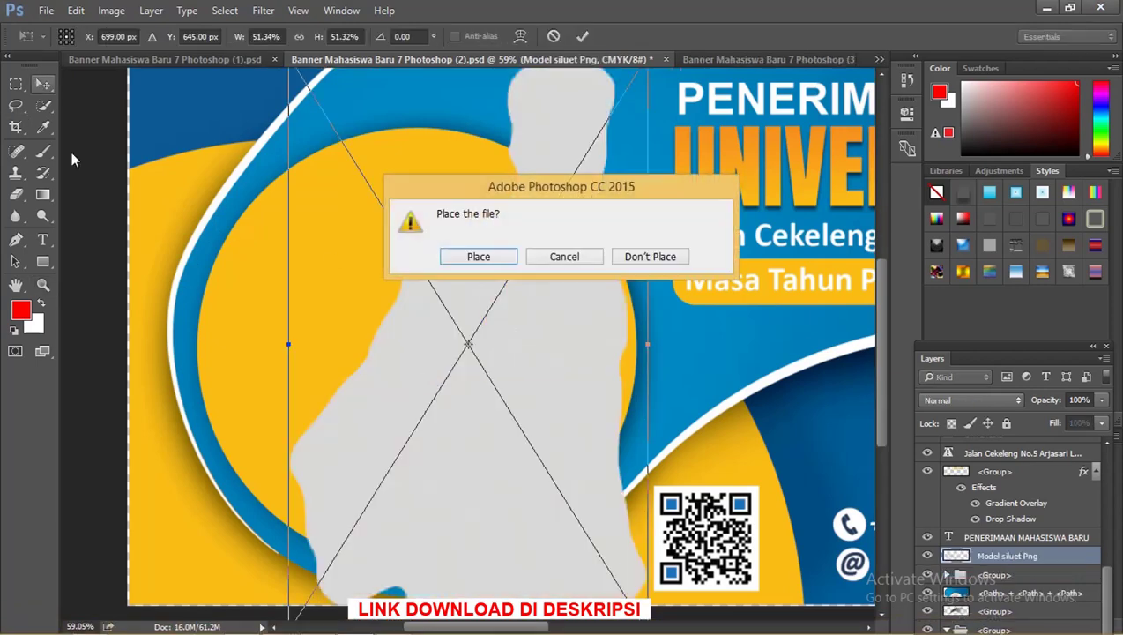
left_click(492, 257)
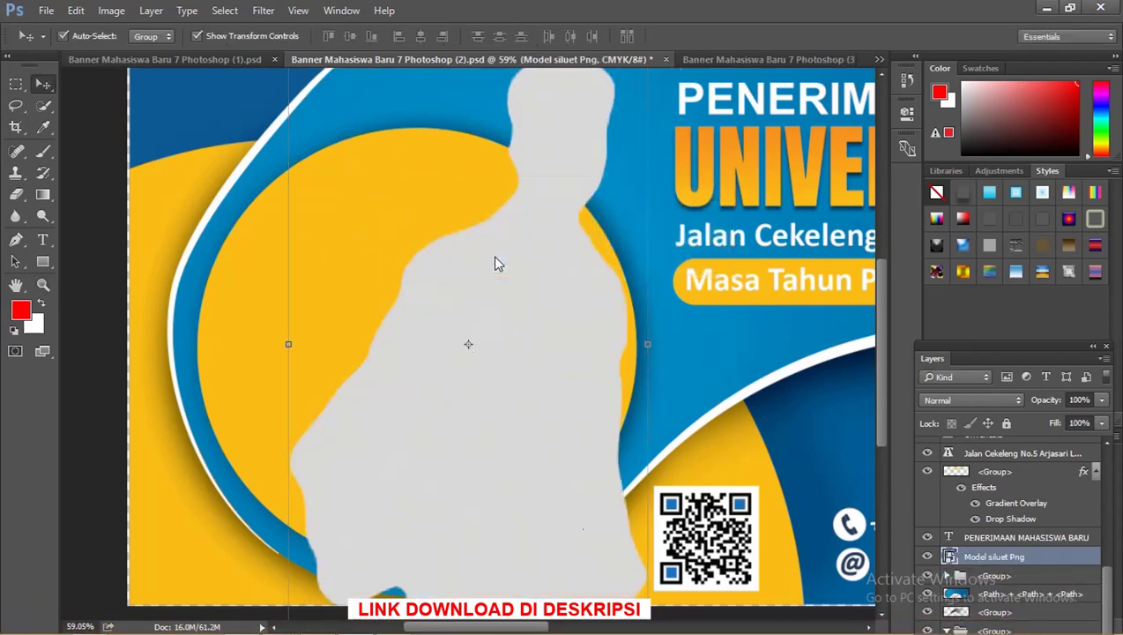
scroll(446, 251, "down", 2)
scroll(456, 248, "down", 1)
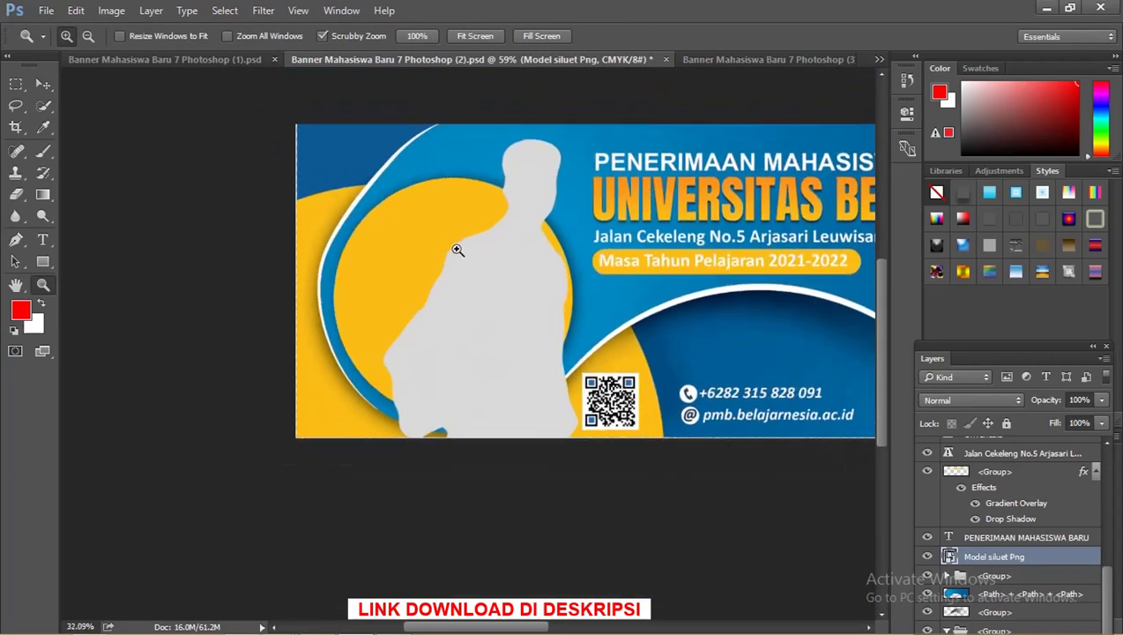
scroll(458, 249, "up", 1)
scroll(501, 331, "up", 1)
left_click_drag(500, 330, 442, 297)
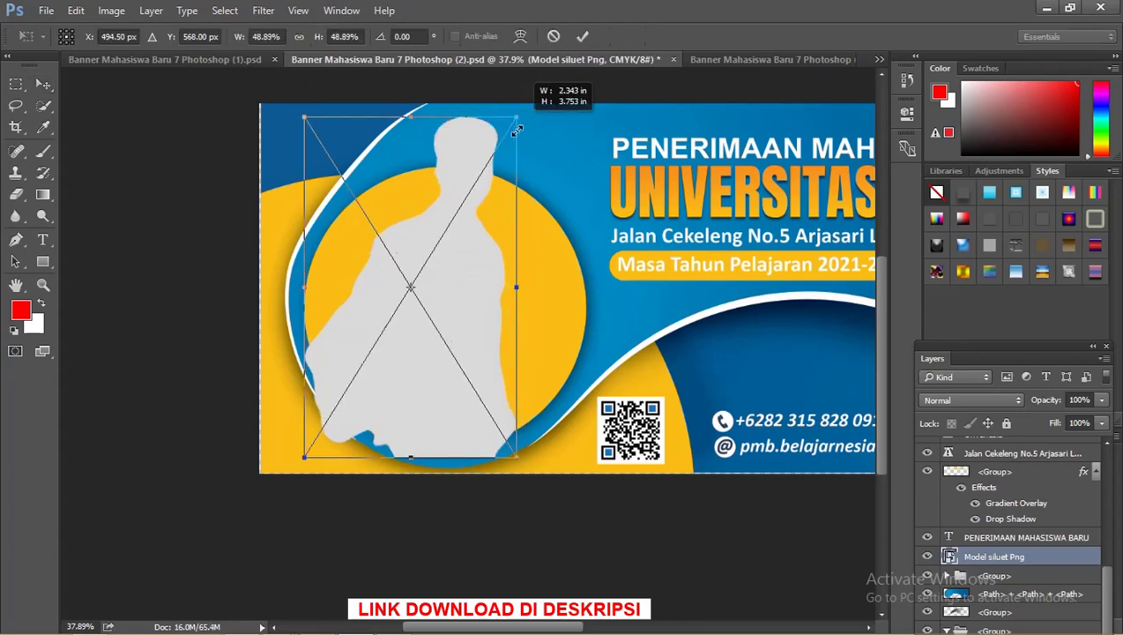
Step: Scale the silhouette down from its corner to fit inside the circle and commit
left_click_drag(534, 89, 496, 150)
left_click_drag(454, 272, 459, 269)
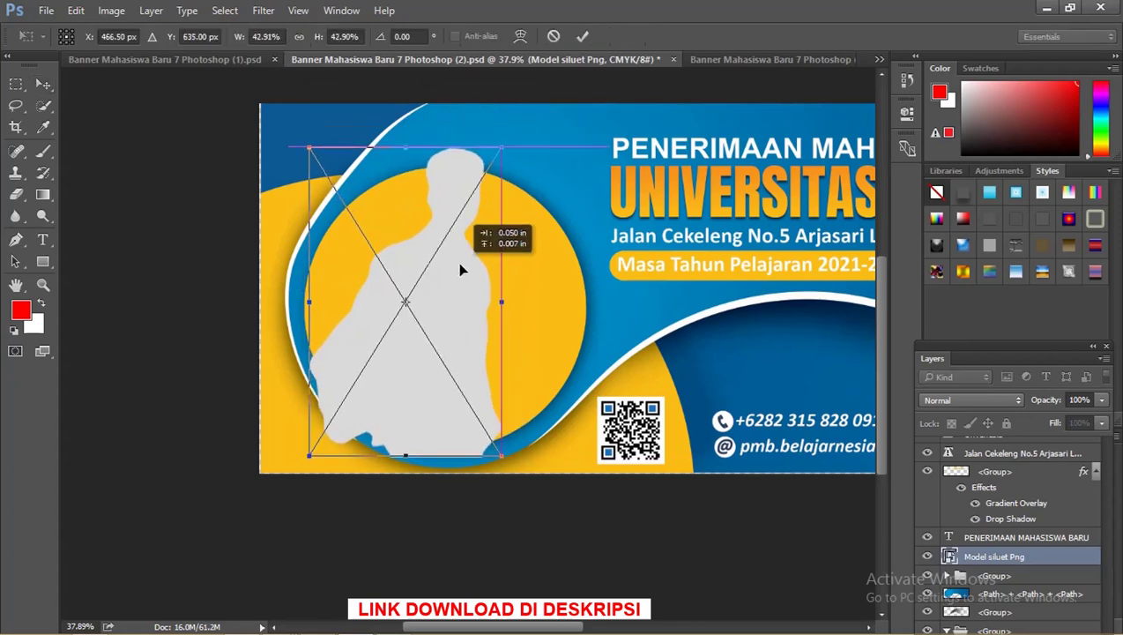
left_click_drag(502, 148, 480, 187)
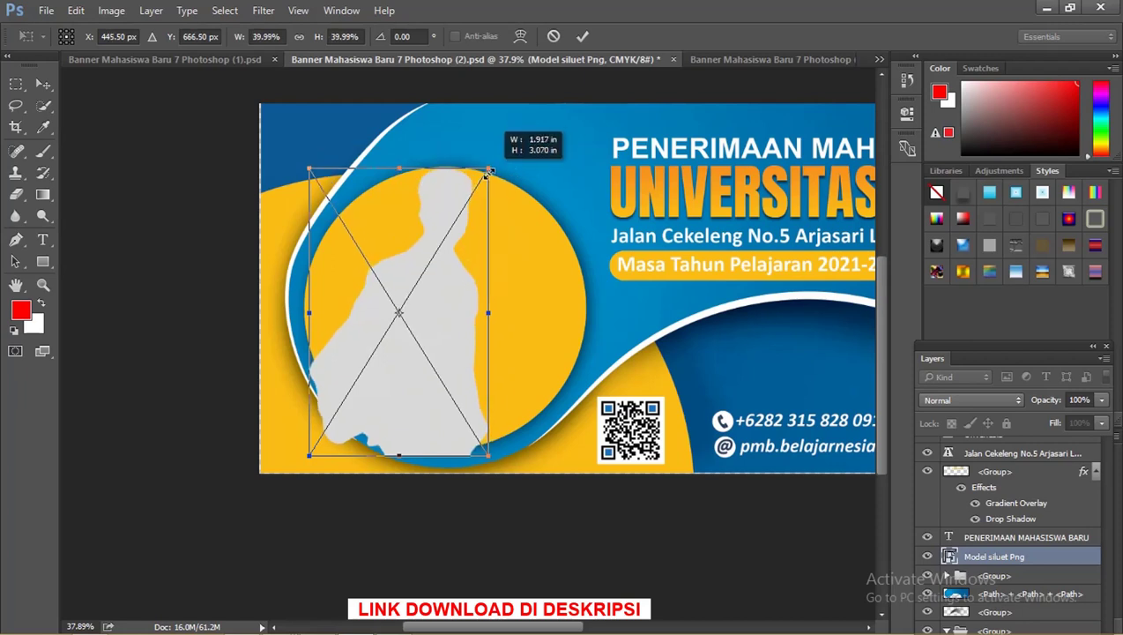
left_click_drag(450, 286, 465, 300)
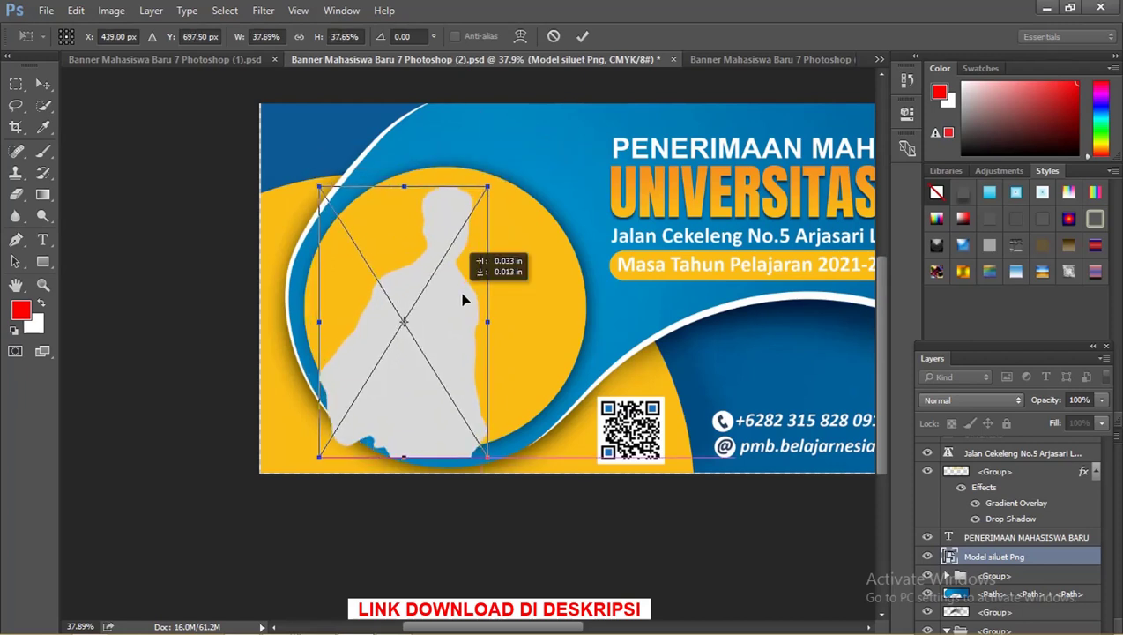
key("Return")
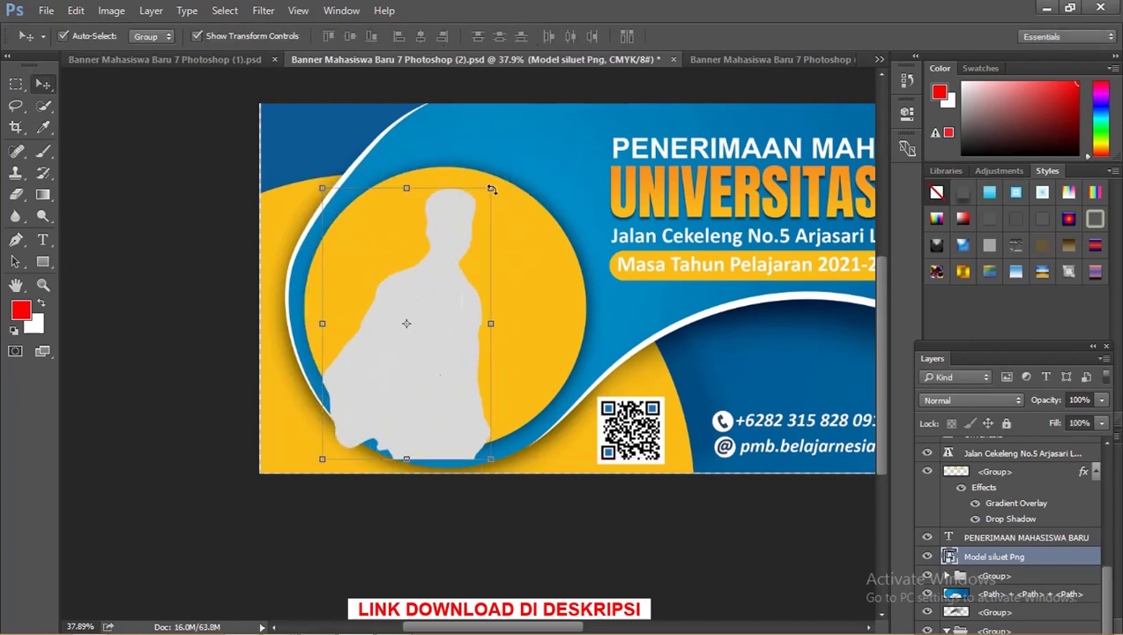
Step: Enlarge the silhouette slightly, nudge it into place, and confirm the resize
left_click_drag(491, 189, 505, 166)
left_click_drag(455, 268, 465, 293)
key("Return")
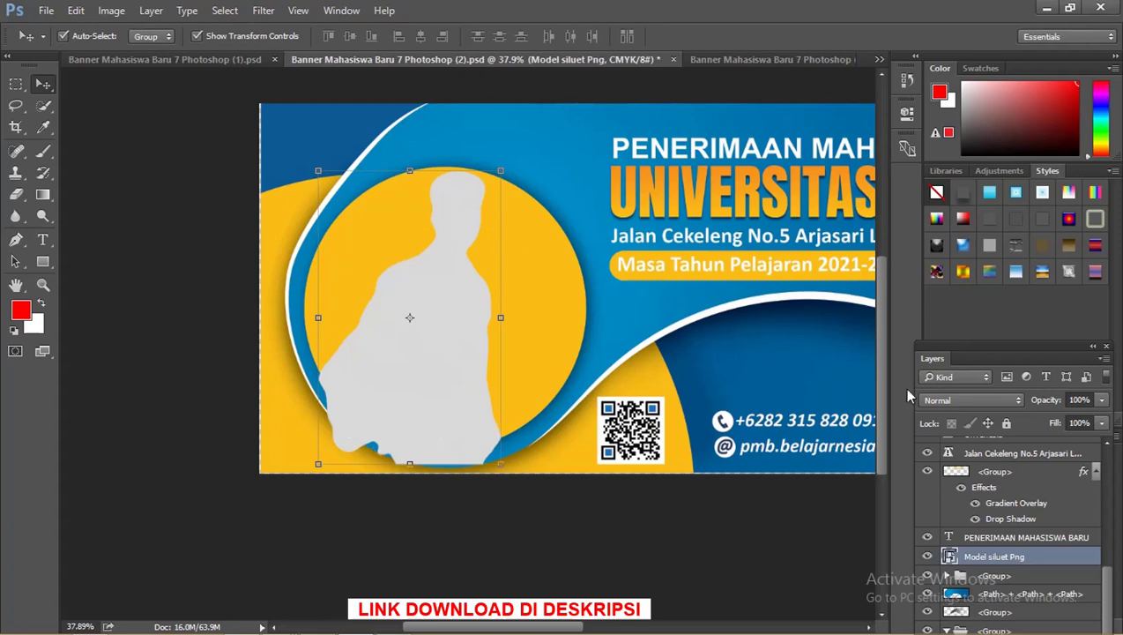
mouse_move(573, 293)
left_mouse_down()
mouse_move(654, 282)
mouse_move(585, 308)
left_mouse_up()
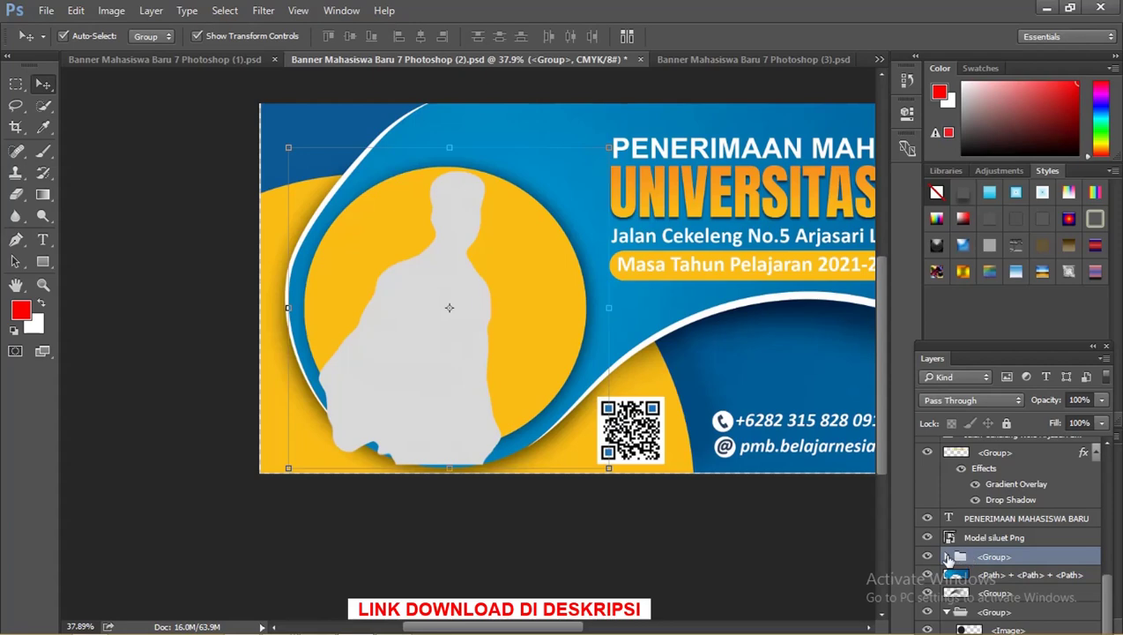
Step: Expand the circle group, identify the yellow circle layer, and load its outline as a selection
left_click(948, 557)
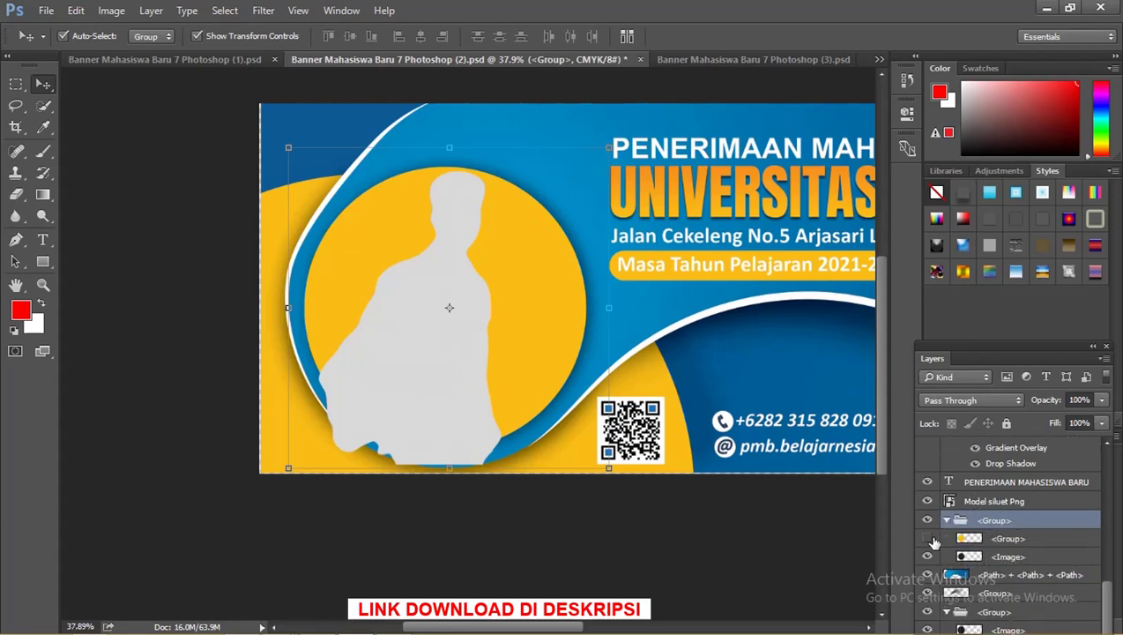
left_click(929, 539)
left_click(928, 538)
key("ctrl")
left_click(970, 542, "ctrl")
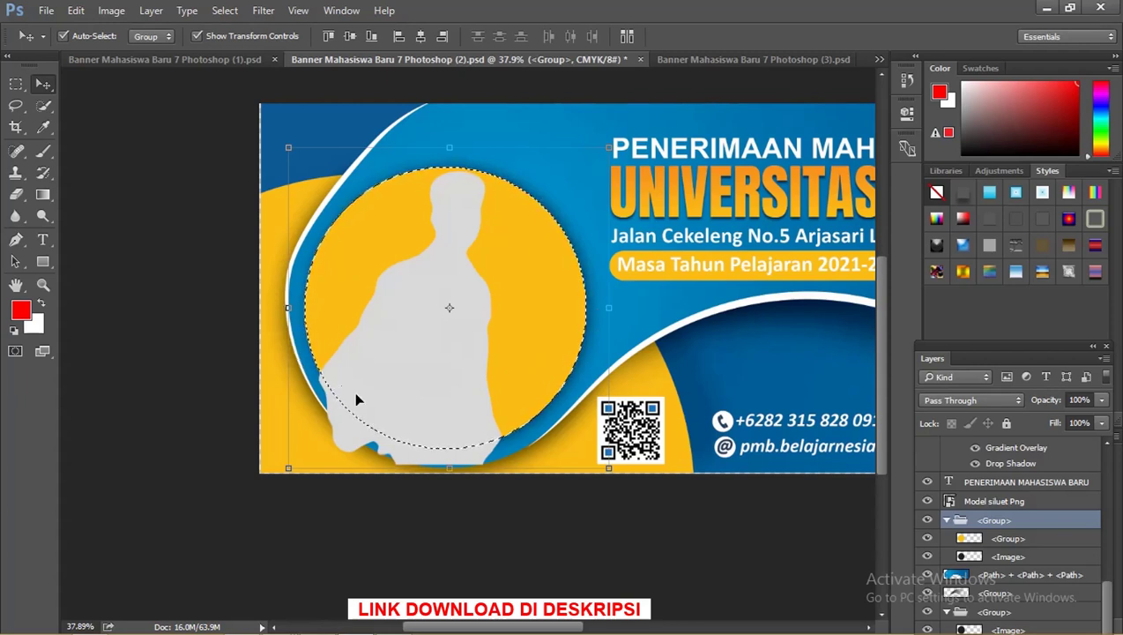
key("ctrl")
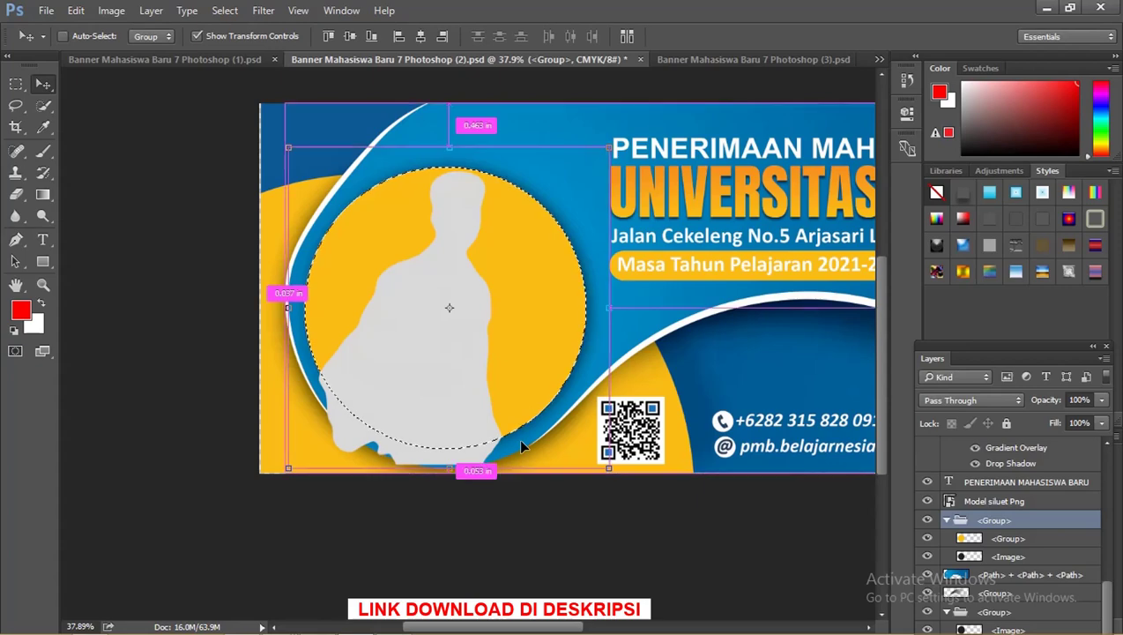
scroll(521, 447, "up", 1)
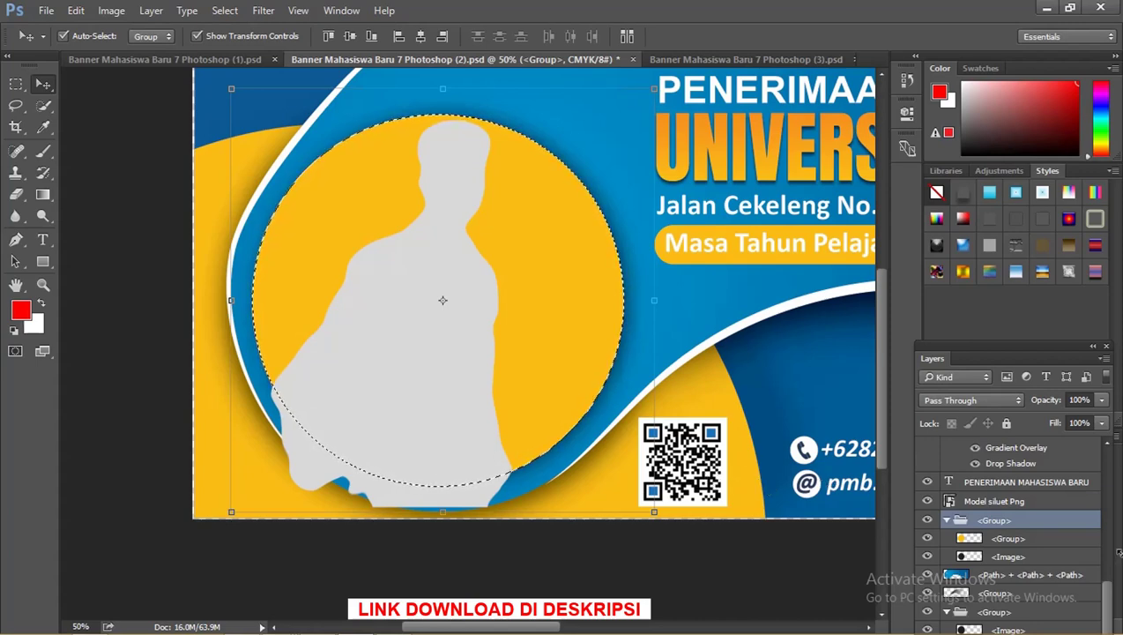
Step: Float the Layers panel, then try a layer mask on the circle group and undo it
scroll(1053, 575, "up", 3)
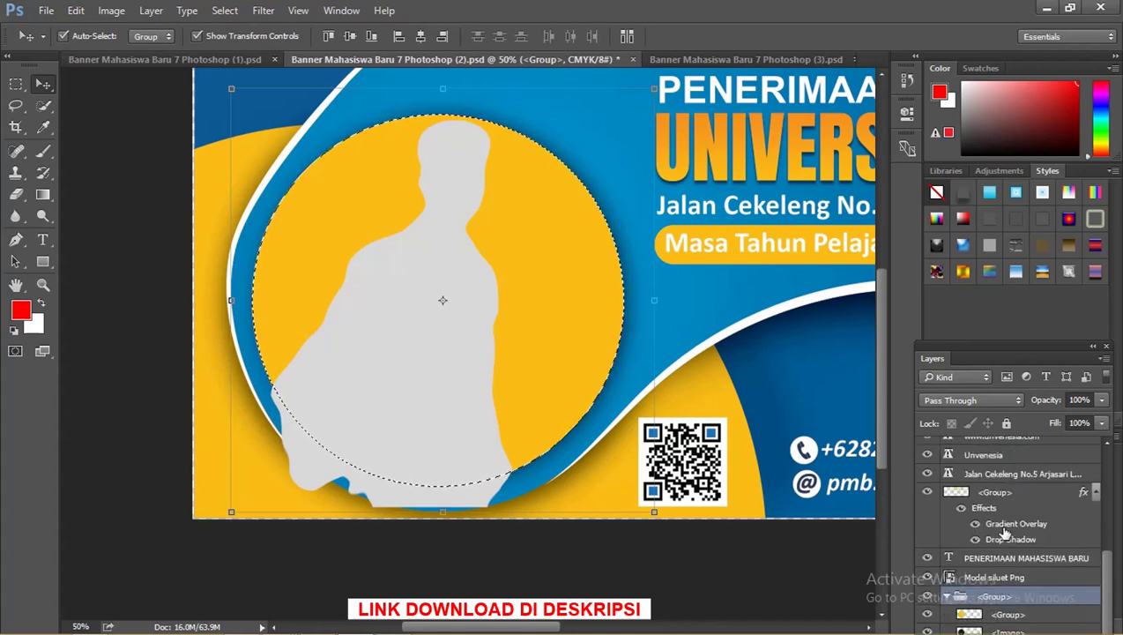
scroll(1022, 573, "down", 3)
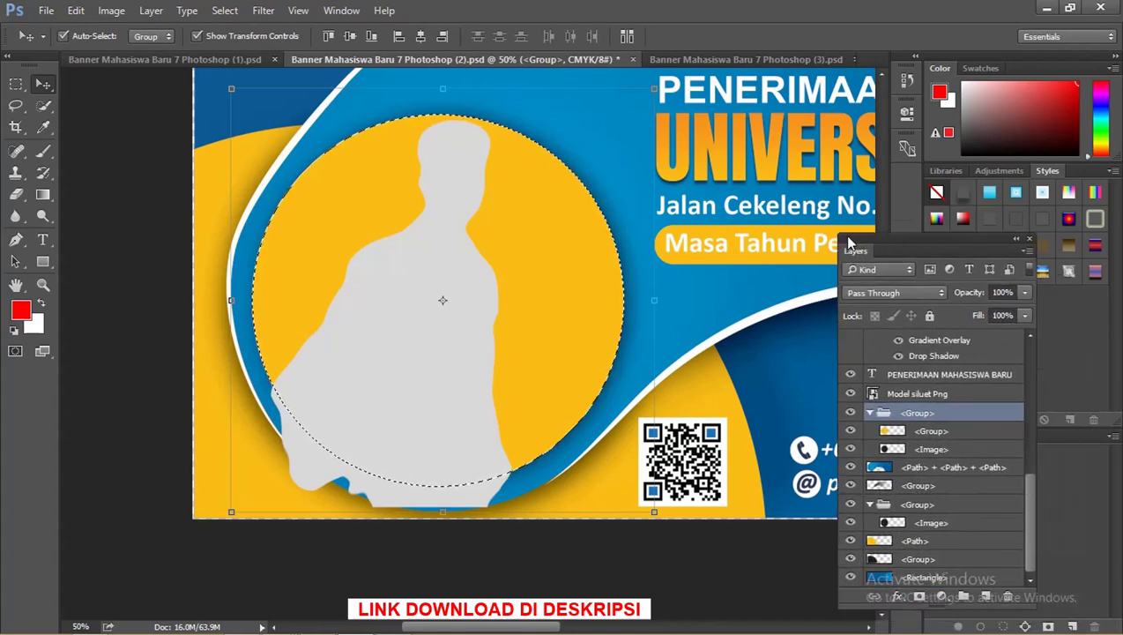
left_click_drag(933, 358, 797, 213)
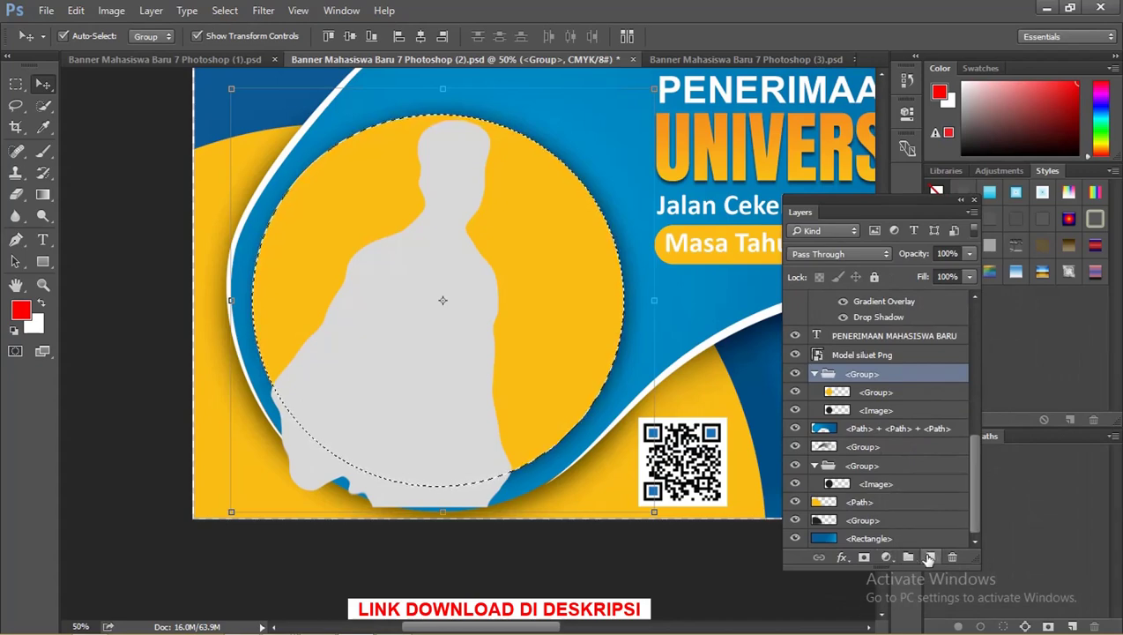
left_click(864, 558)
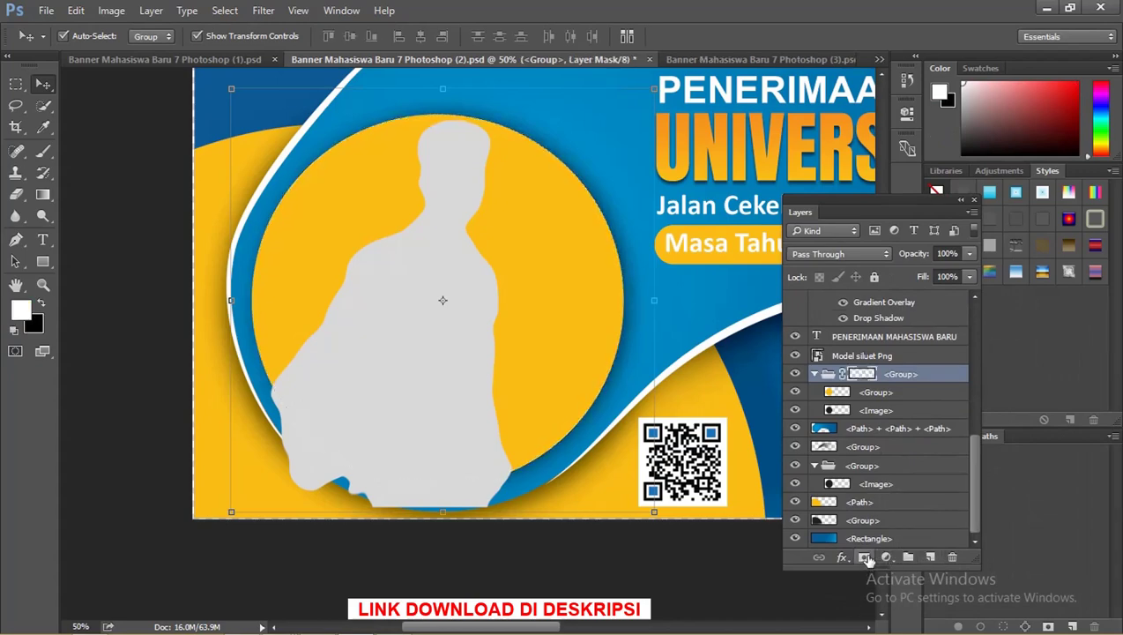
key("ctrl+z")
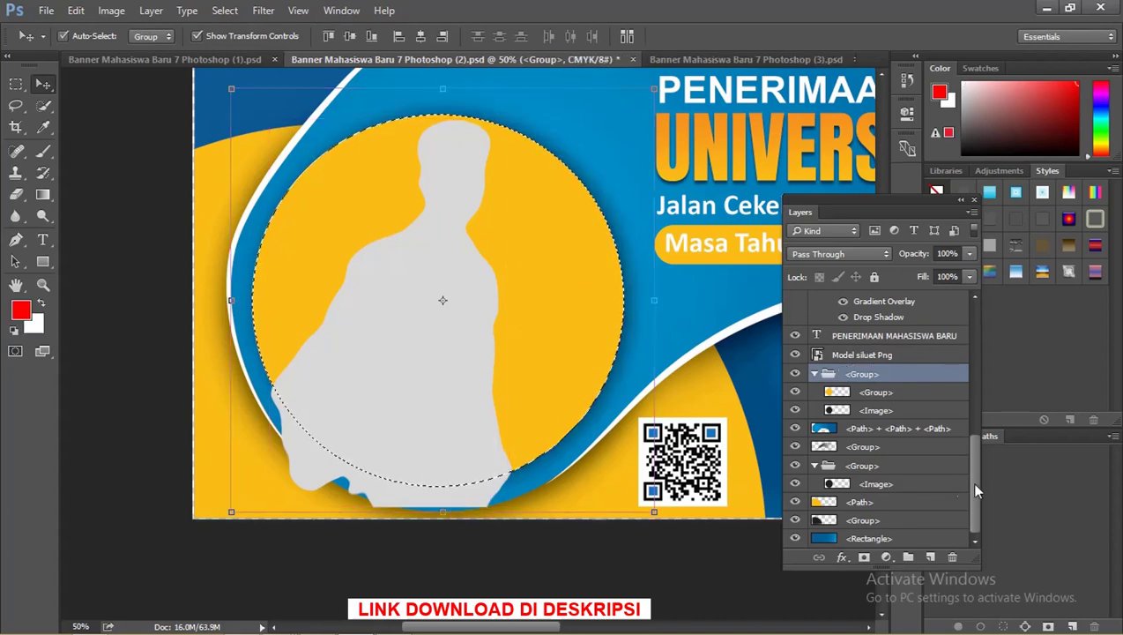
Step: Mask the Model siluet Png layer to the circle selection, then undo the mask
left_click_drag(969, 481, 961, 328)
scroll(970, 329, "down", 2)
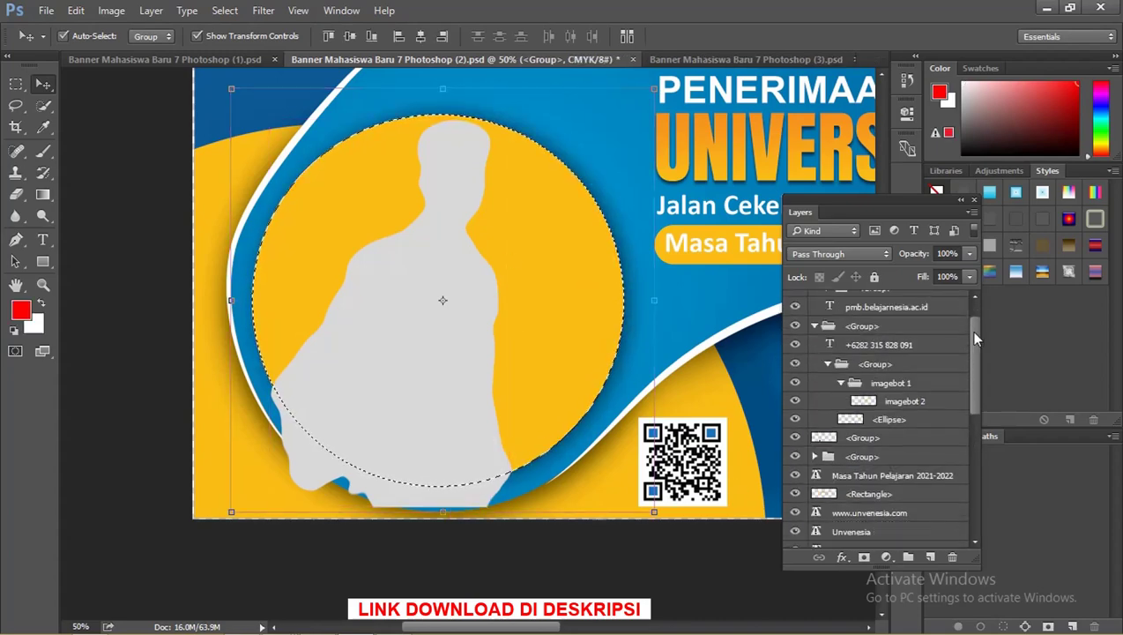
scroll(973, 313, "up", 2)
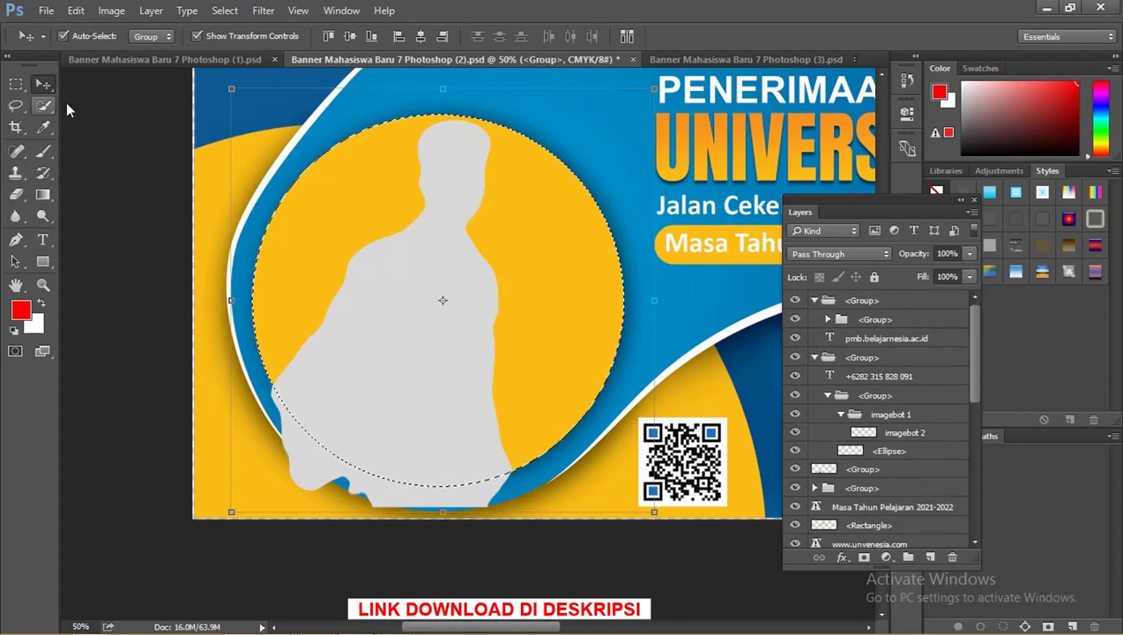
left_click(423, 352)
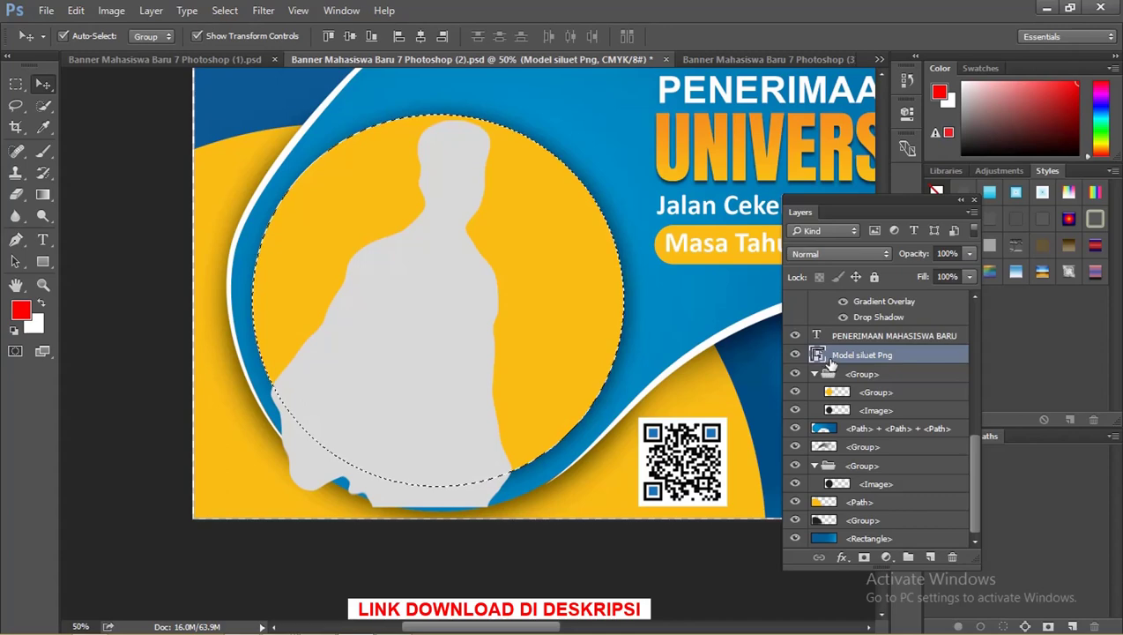
left_click(865, 558)
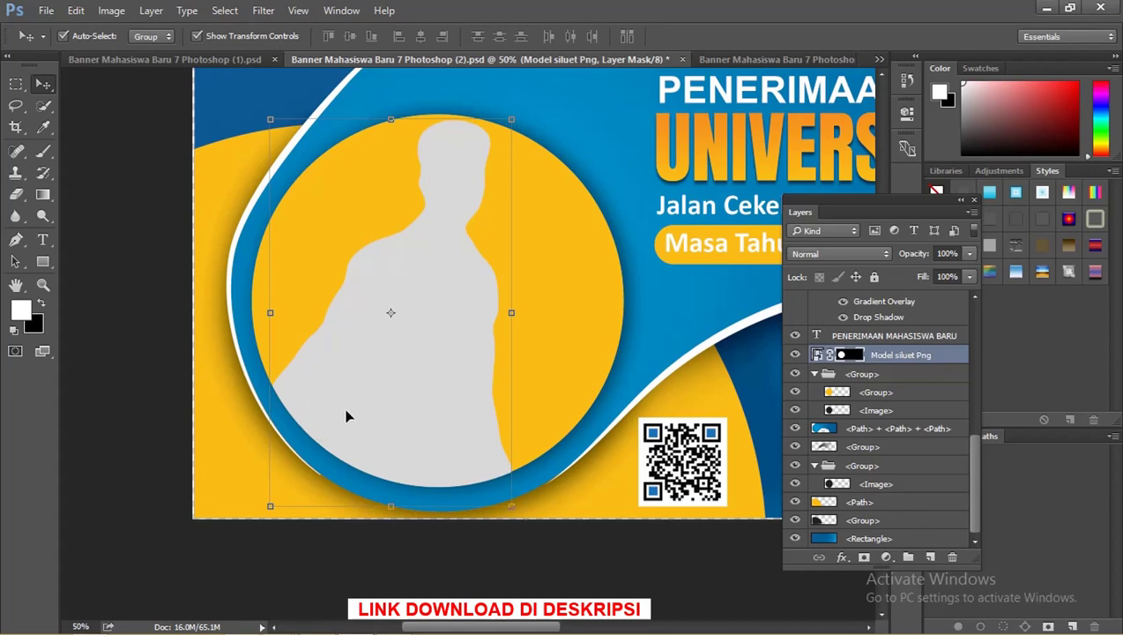
key("ctrl+z")
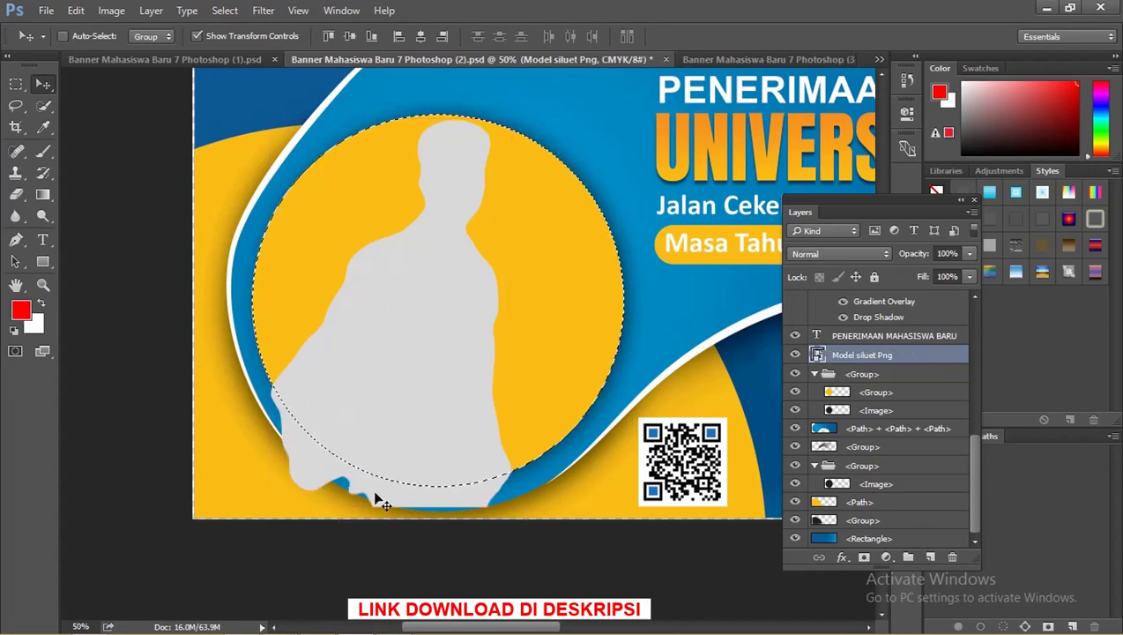
Step: Zoom in on the circle and set the Polygonal Lasso Tool to Add to Selection
key("ctrl+plus")
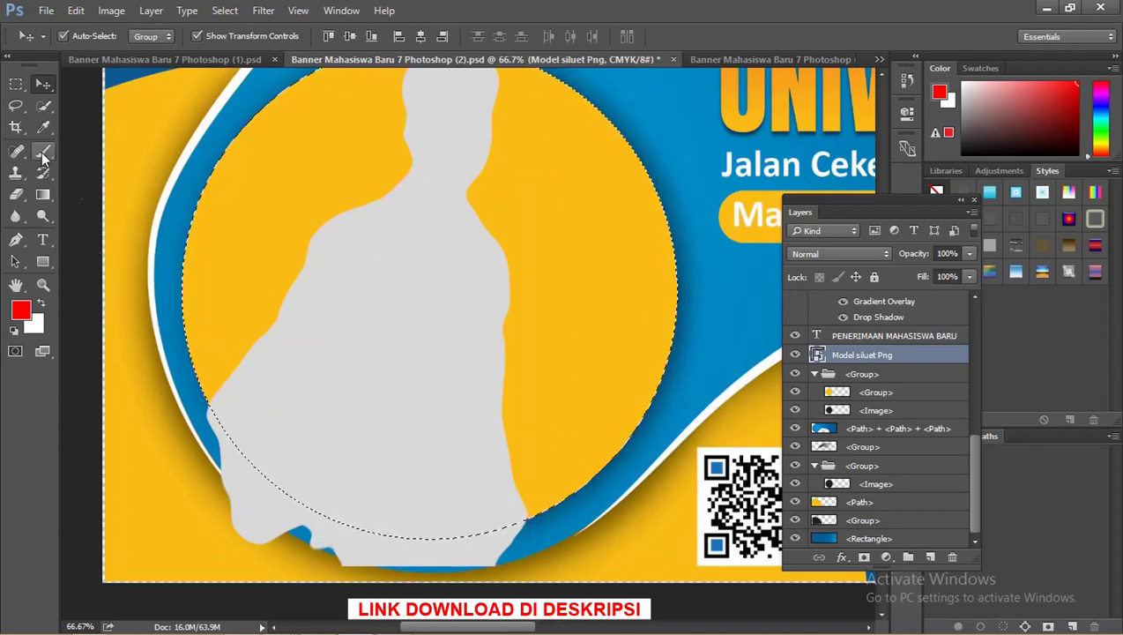
left_click(15, 108)
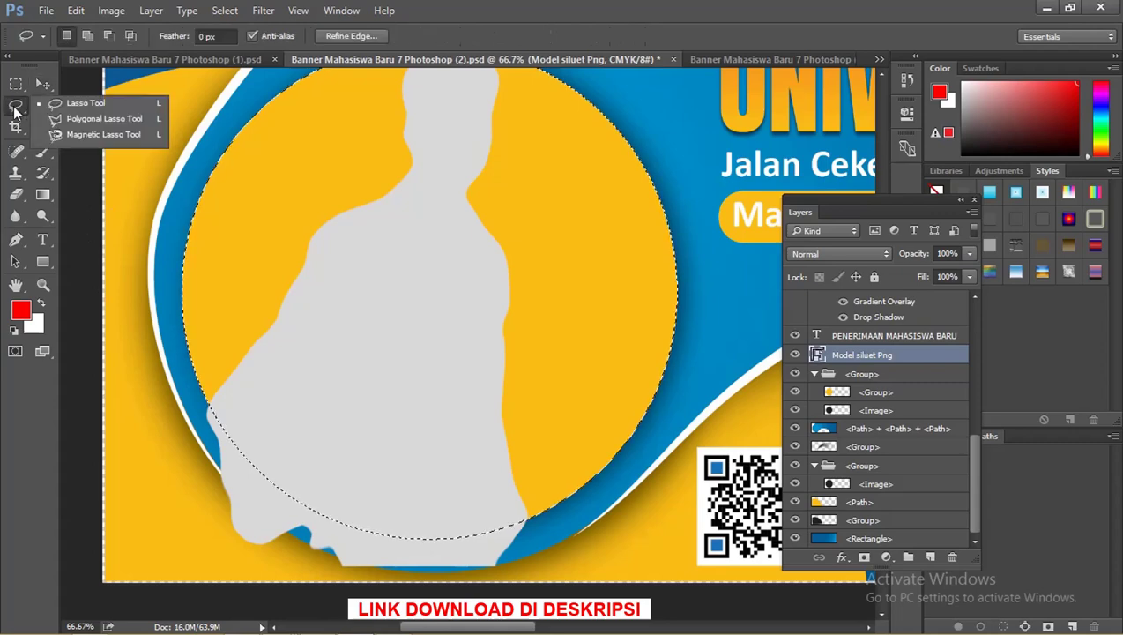
left_click(56, 120)
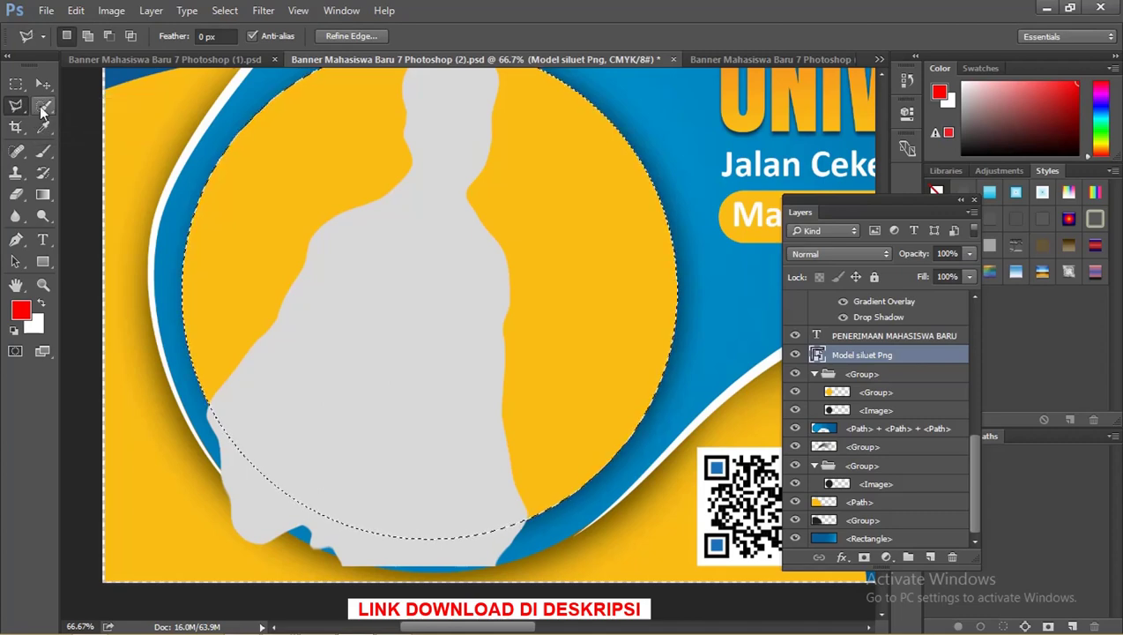
left_click(21, 111)
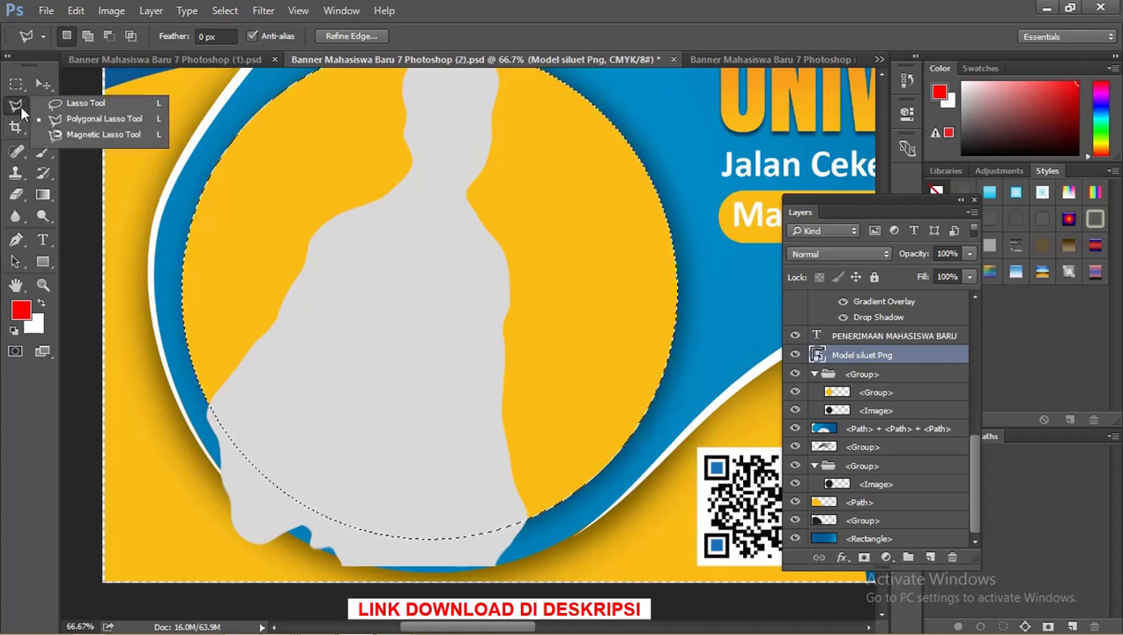
left_click(56, 121)
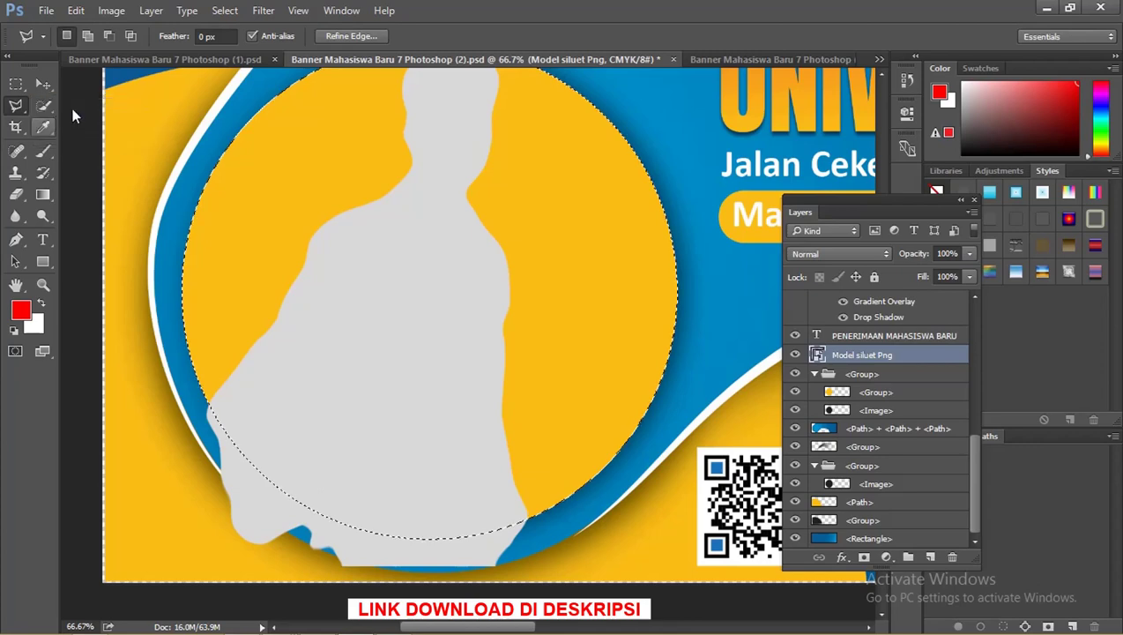
left_click(88, 37)
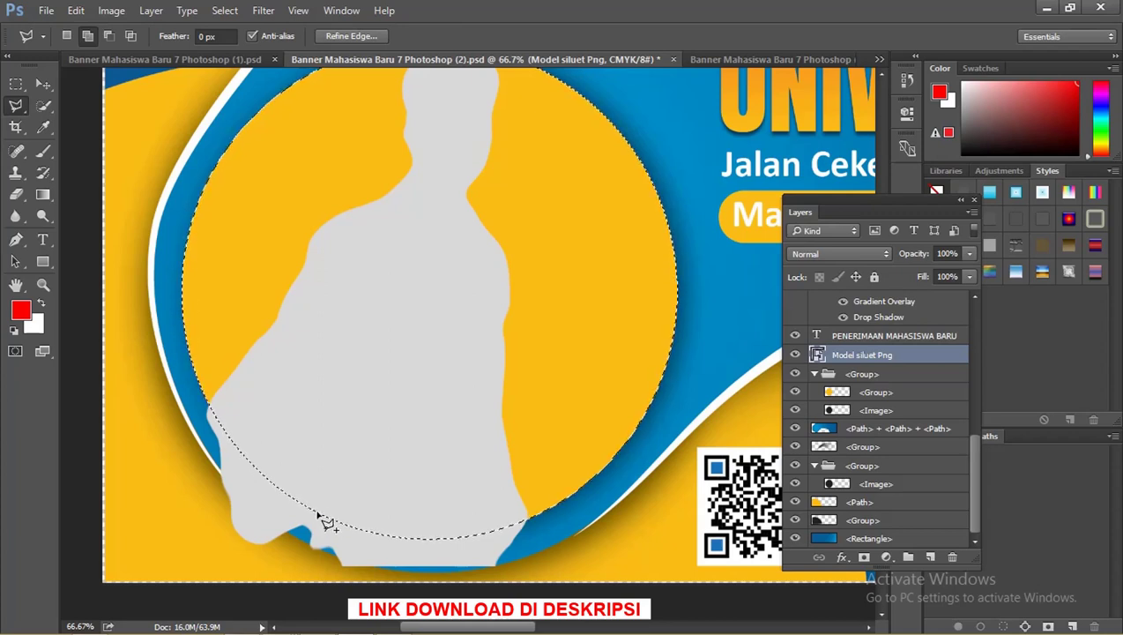
Step: Trace the lower-left shoulder outline to add it to the circle selection
left_click(276, 543)
left_click(220, 540)
left_click(201, 491)
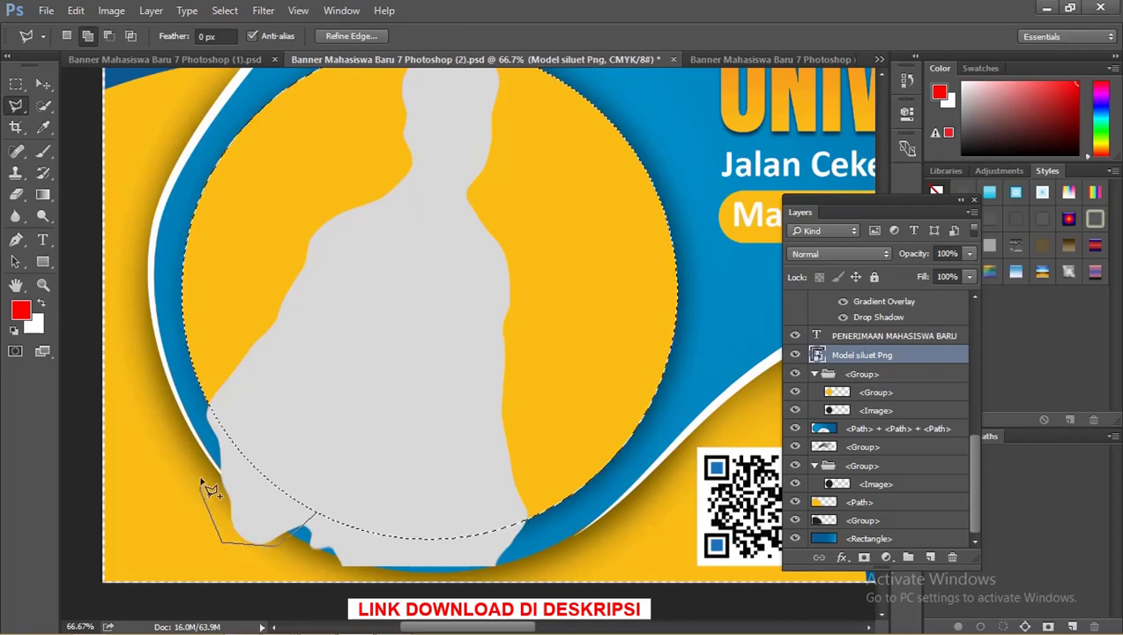
left_click(209, 406)
left_click(310, 458)
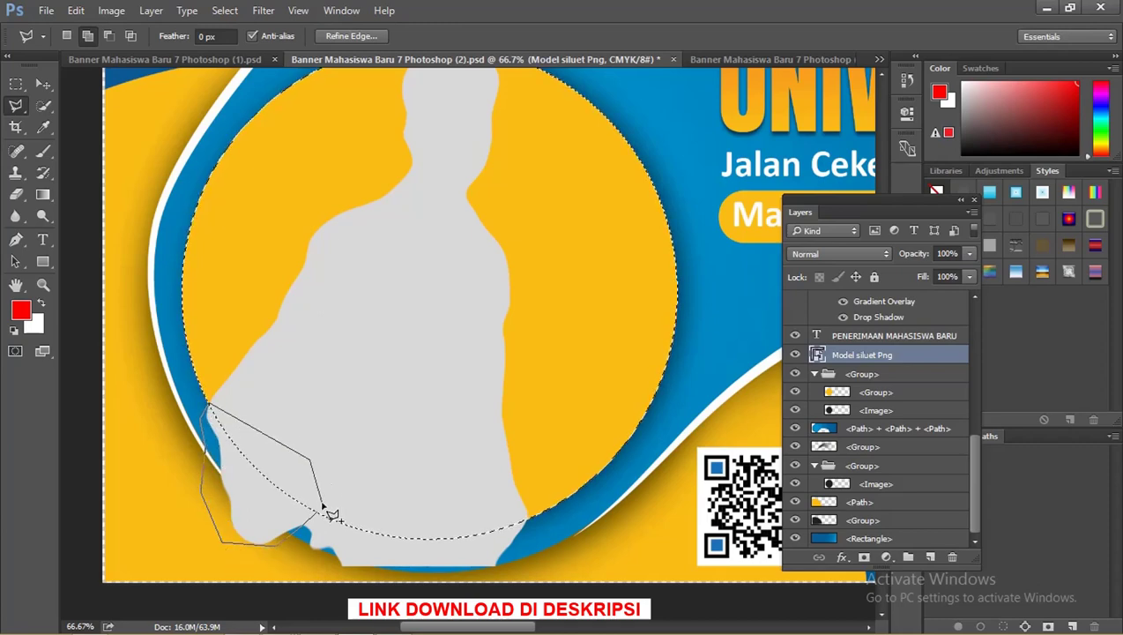
left_click(328, 514)
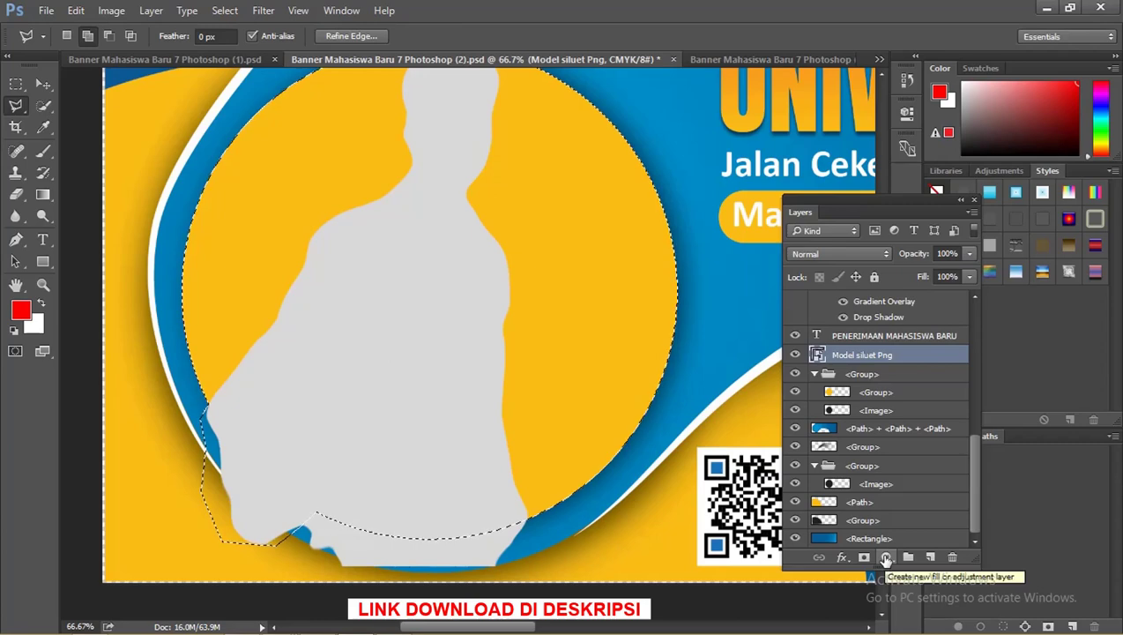
Step: Mask Model siluet Png with the circle-and-shoulder selection, then undo the mask
left_click(885, 559)
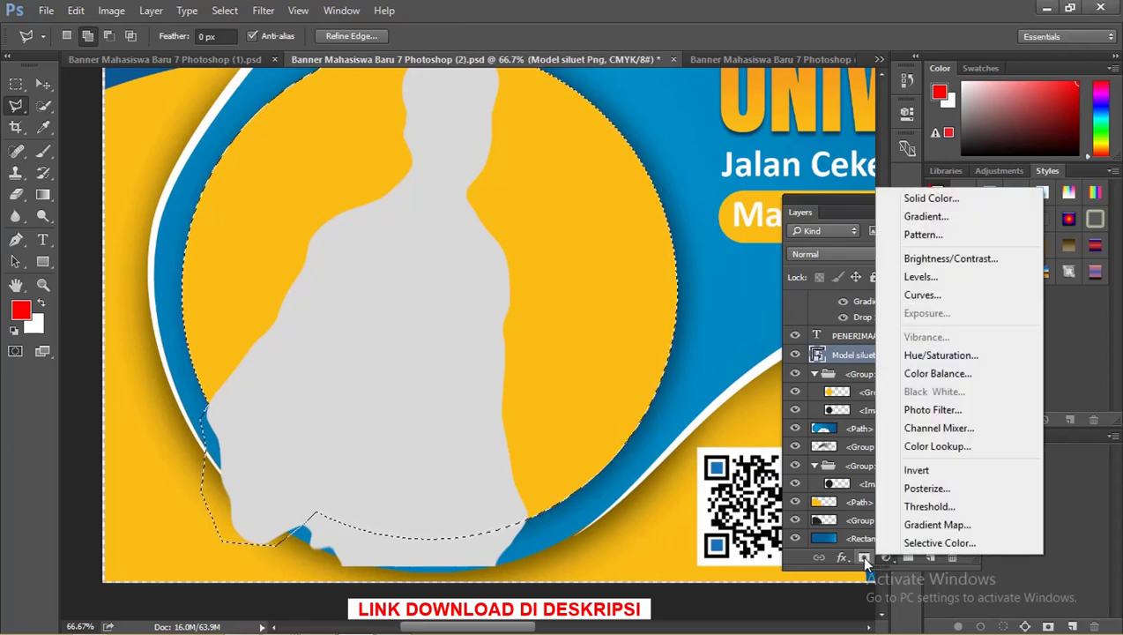
left_click(863, 561)
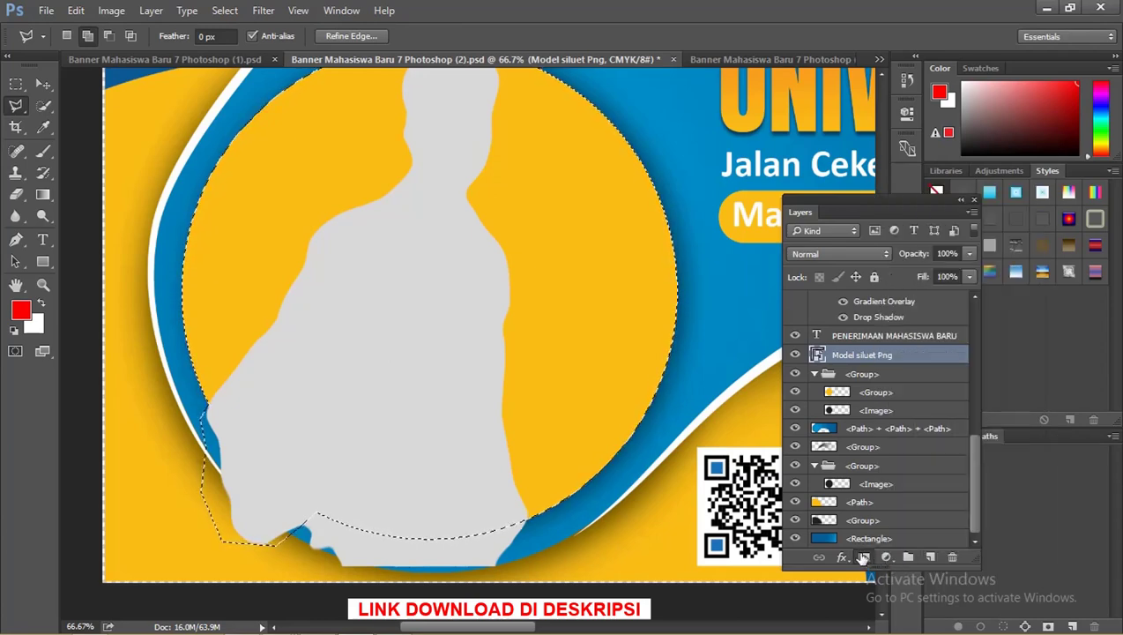
left_click(863, 558)
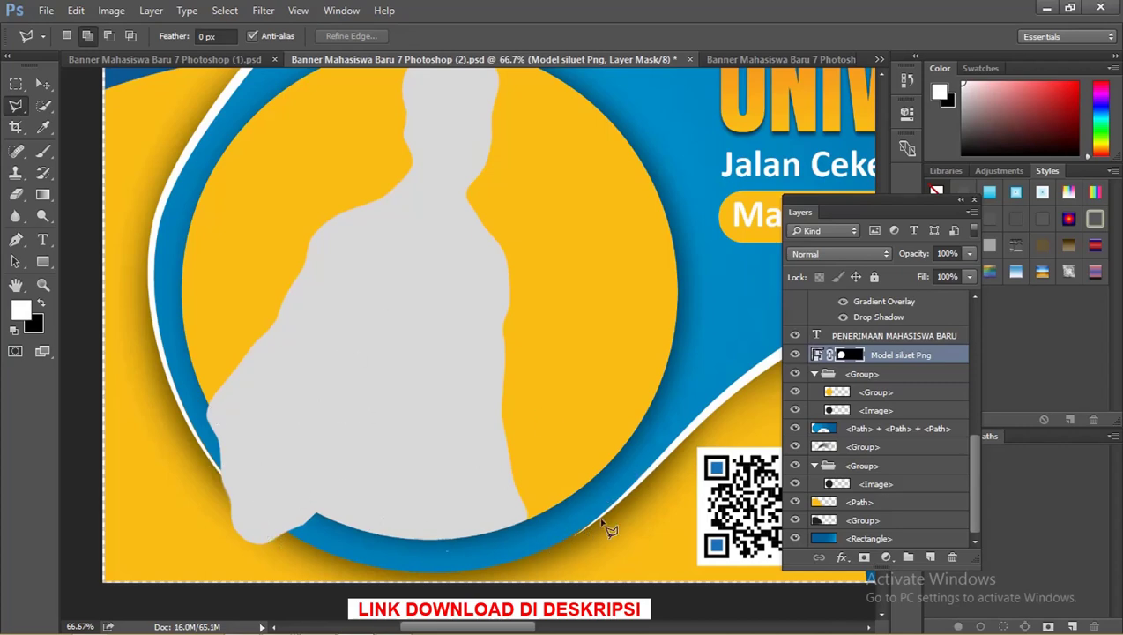
key("ctrl+z")
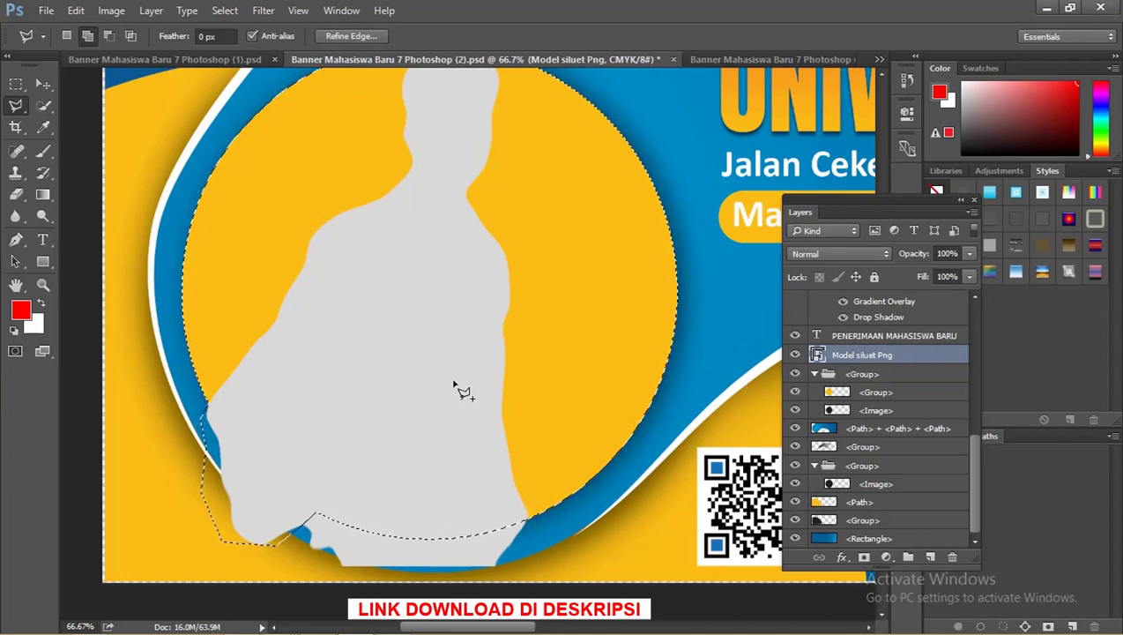
Step: Rasterize the silhouette smart object and set the Eraser to 200 px
left_click(16, 195)
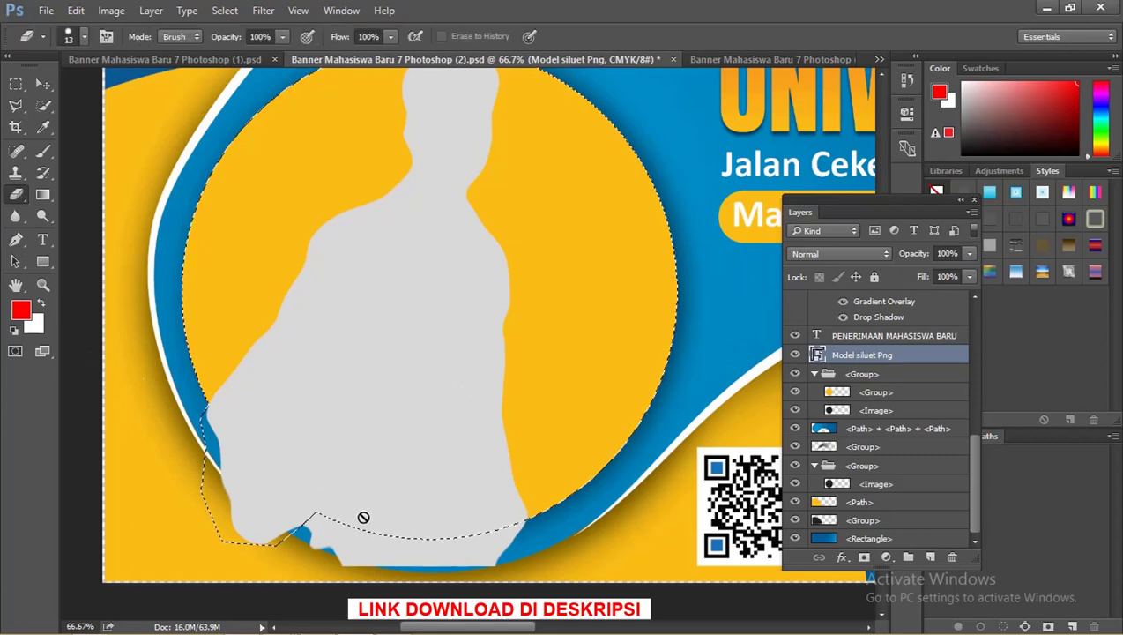
left_click(422, 449)
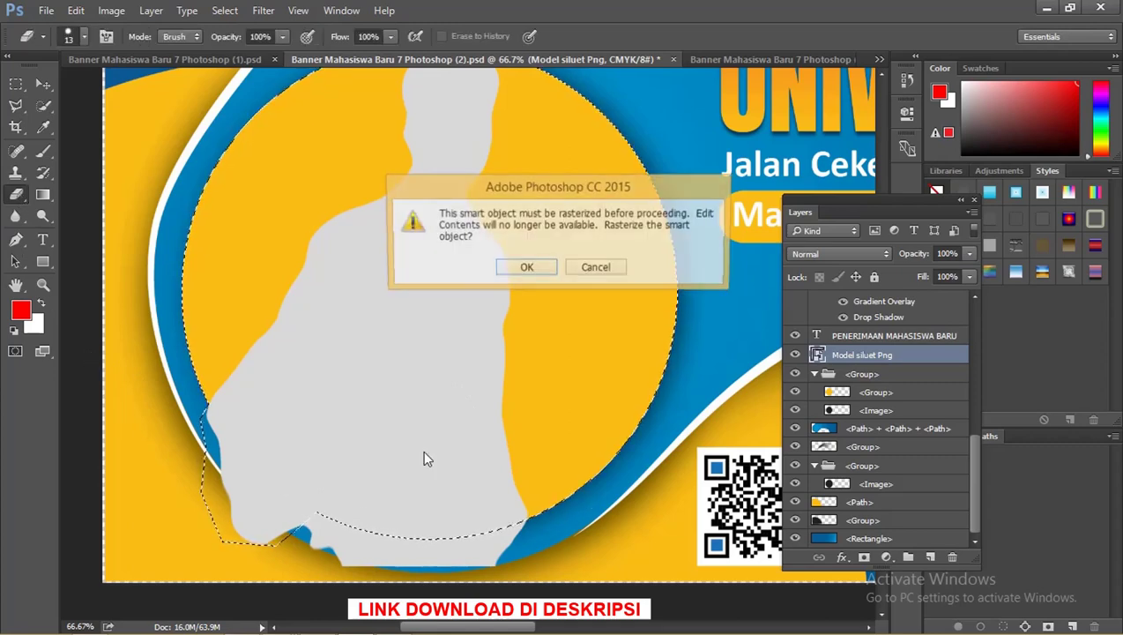
left_click_drag(564, 187, 514, 213)
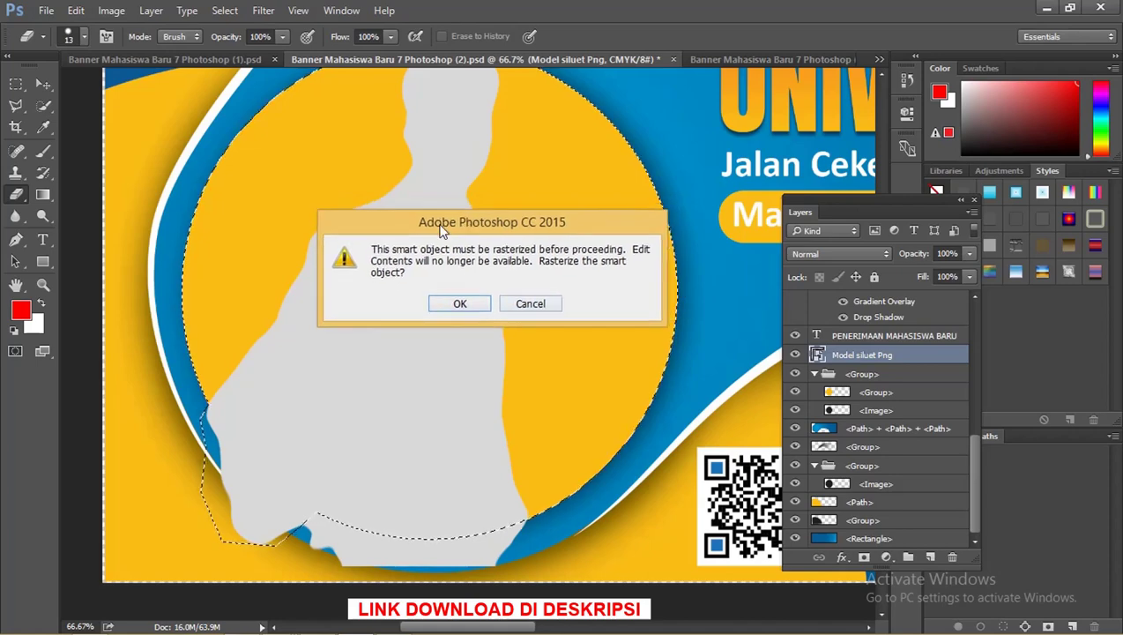
left_click_drag(465, 231, 439, 249)
left_click(447, 315)
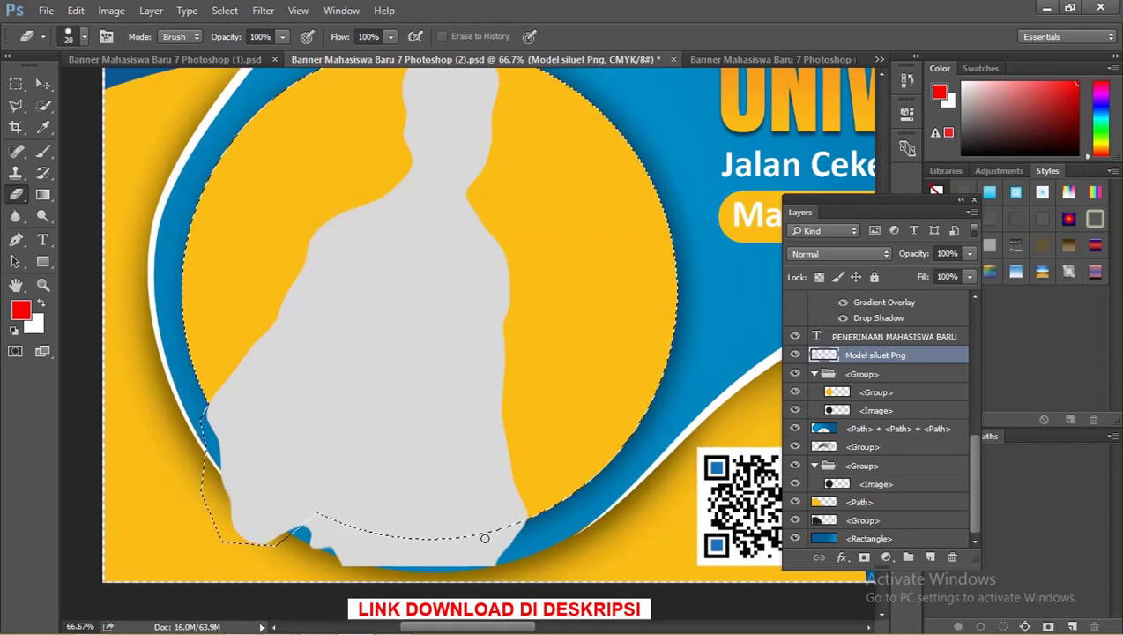
key("bracketright")
key("bracketright")
key("bracketright")
mouse_move(484, 537)
left_mouse_down()
mouse_move(526, 522)
mouse_move(446, 522)
mouse_move(441, 540)
left_mouse_up()
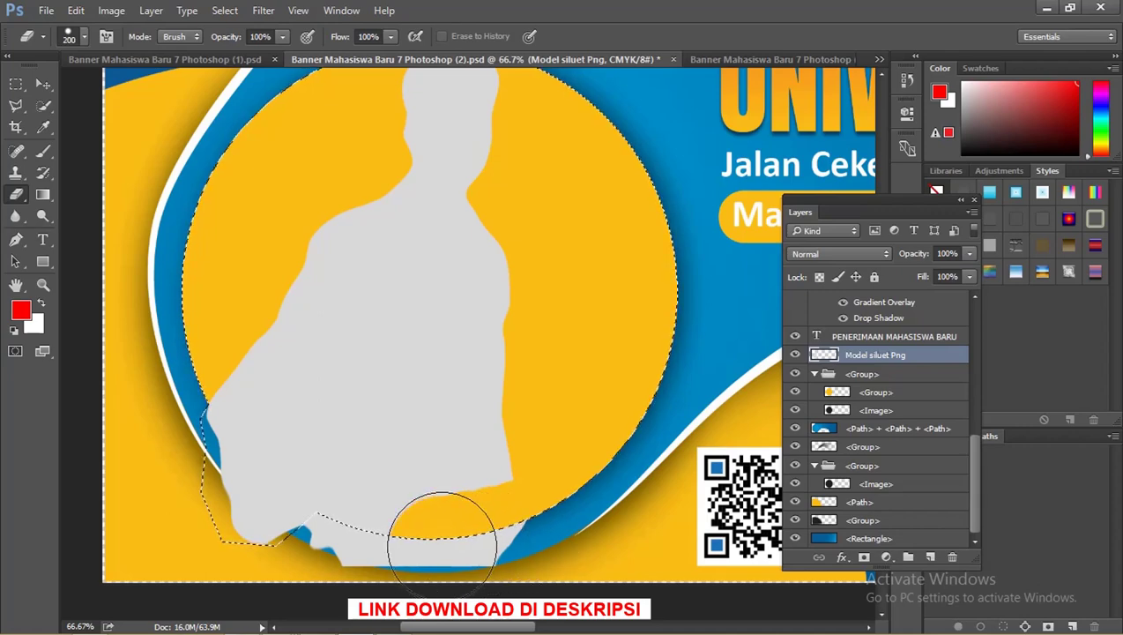
key("ctrl+z")
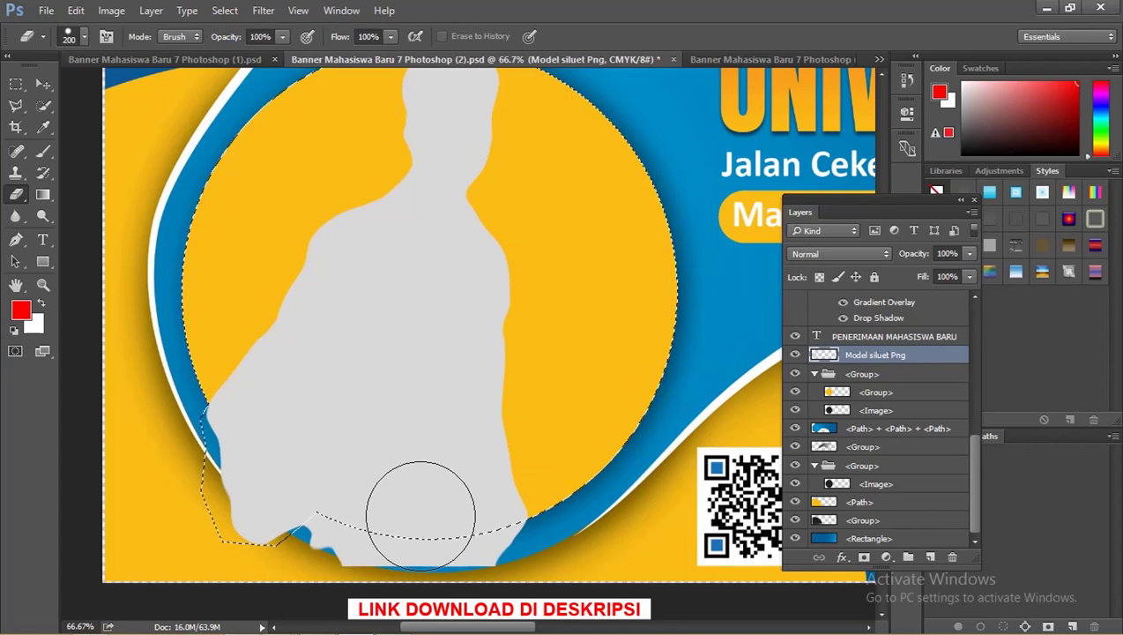
Step: Invert the selection, erase the silhouette below the circle, and deselect
left_click(225, 11)
mouse_move(238, 224)
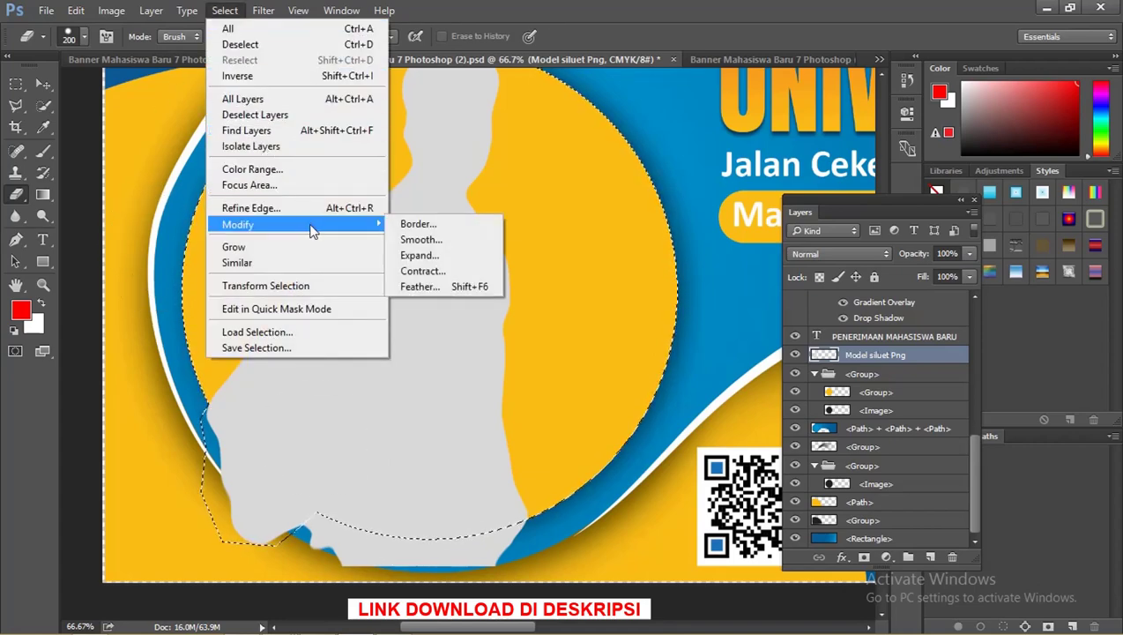
left_click(297, 74)
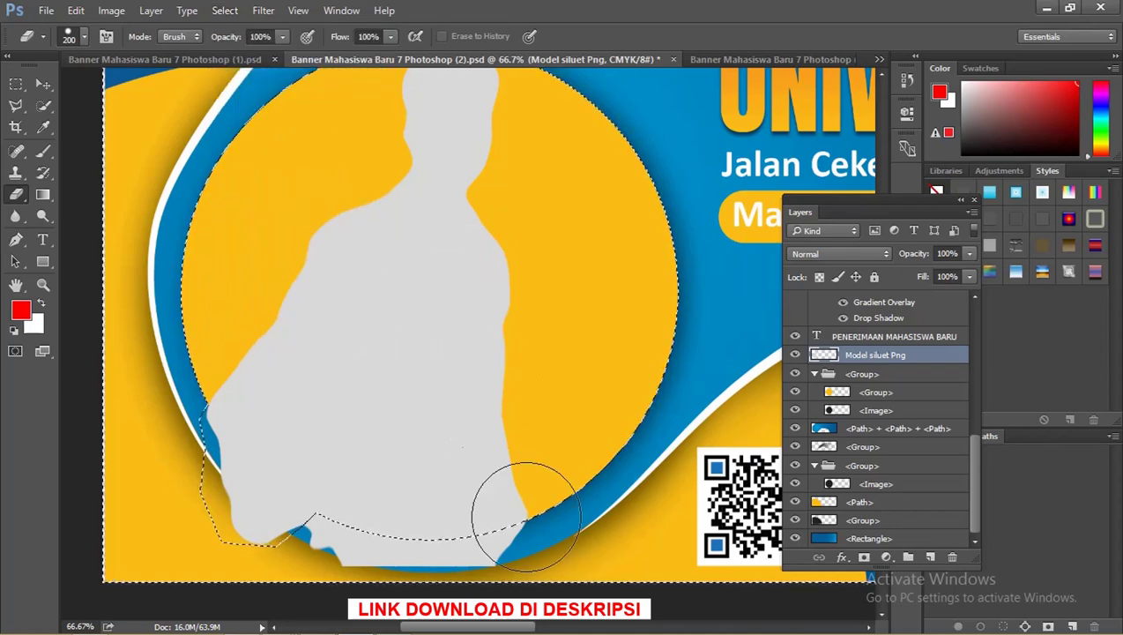
left_click_drag(526, 514, 306, 527)
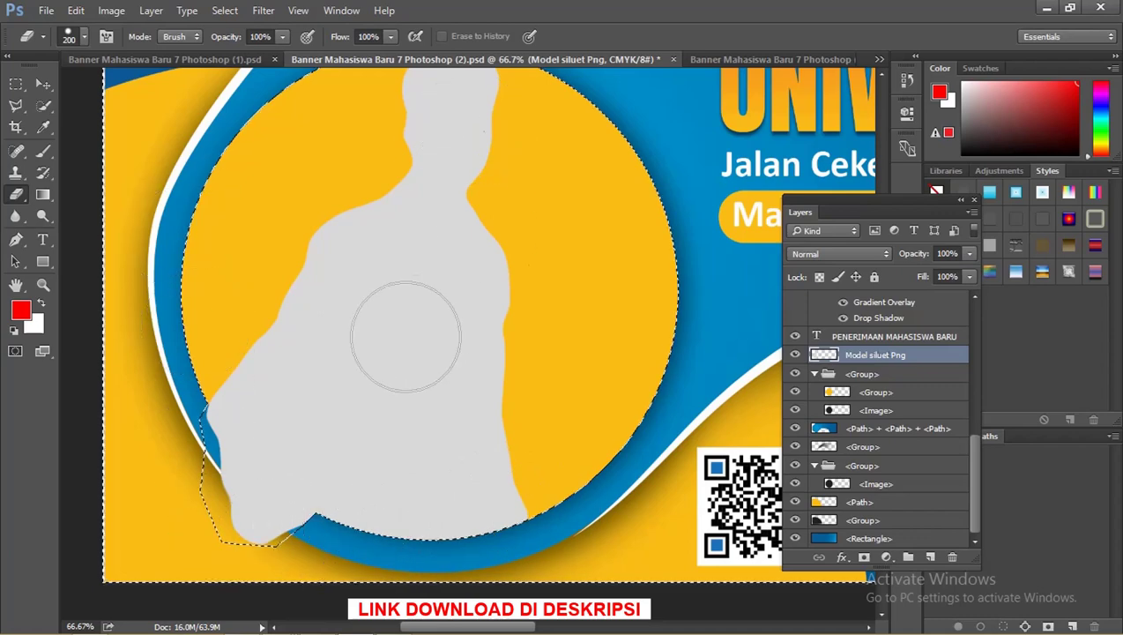
key("ctrl+d")
Step: Zoom out to 21.4% to view the whole banner, then show File Explorer window previews
key("ctrl+minus")
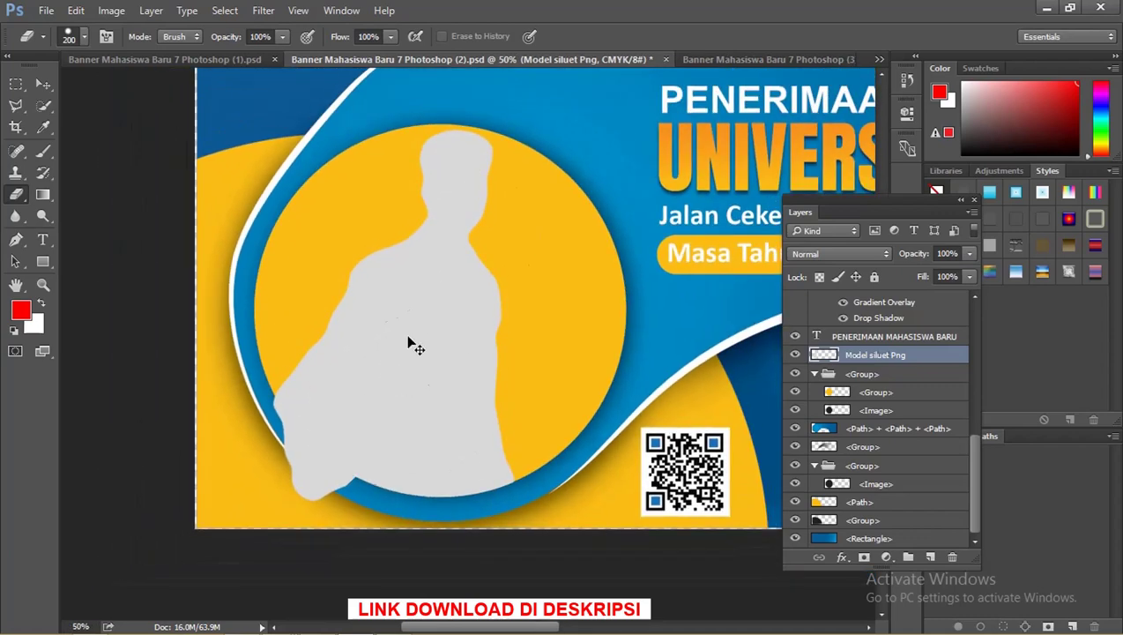
key("ctrl+minus")
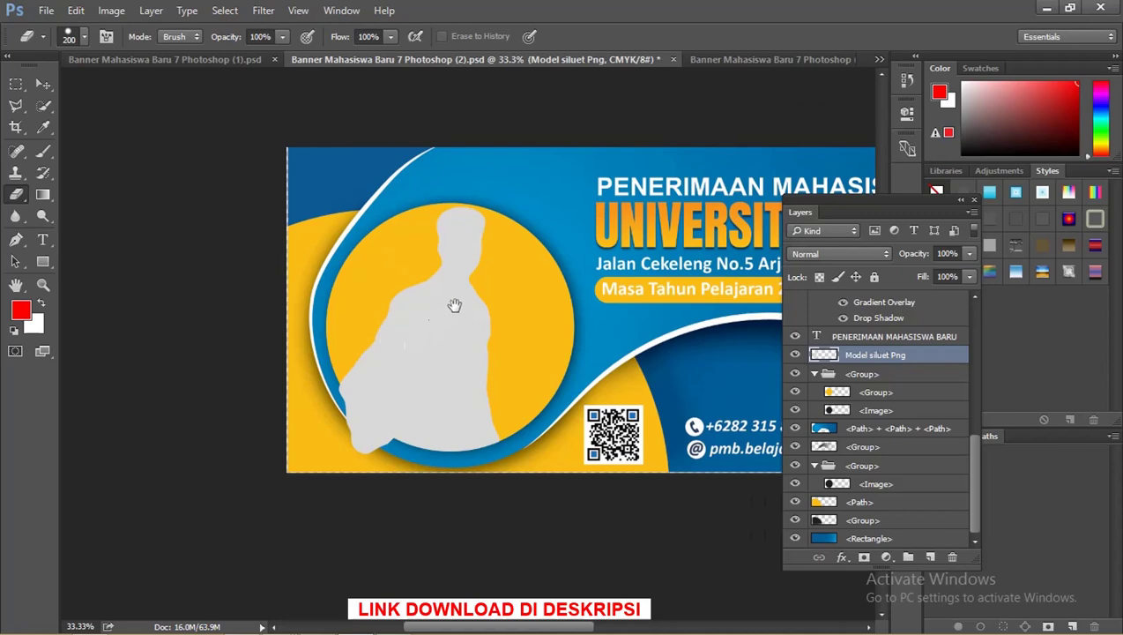
mouse_move(454, 306)
left_mouse_down()
mouse_move(253, 326)
mouse_move(195, 361)
left_mouse_up()
key("z")
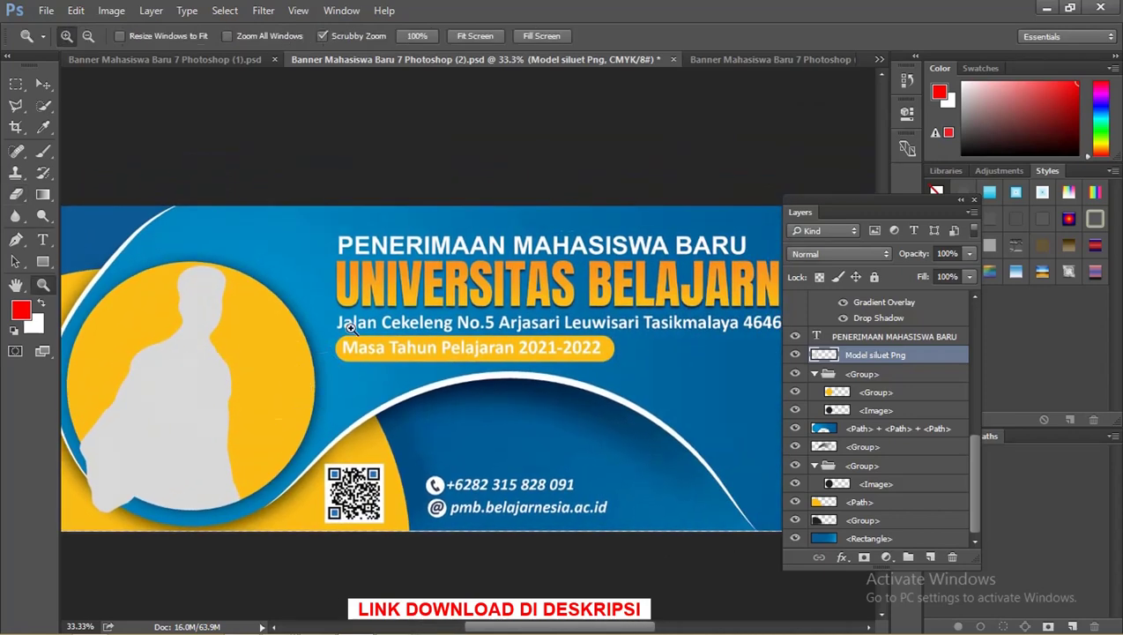
left_click_drag(326, 299, 291, 304)
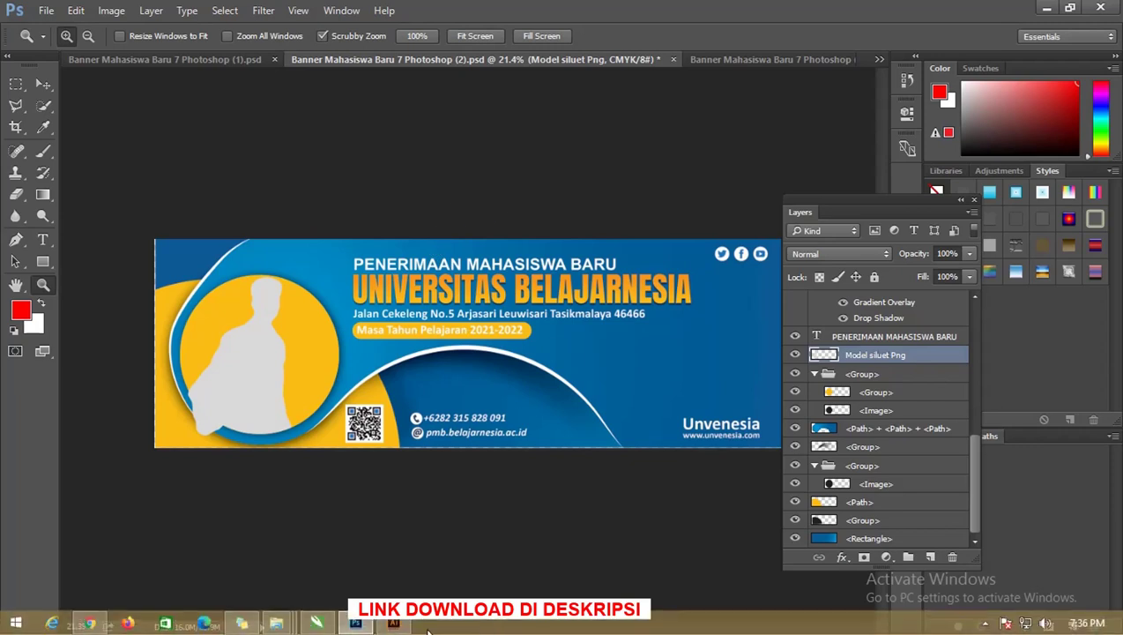
left_click(276, 624)
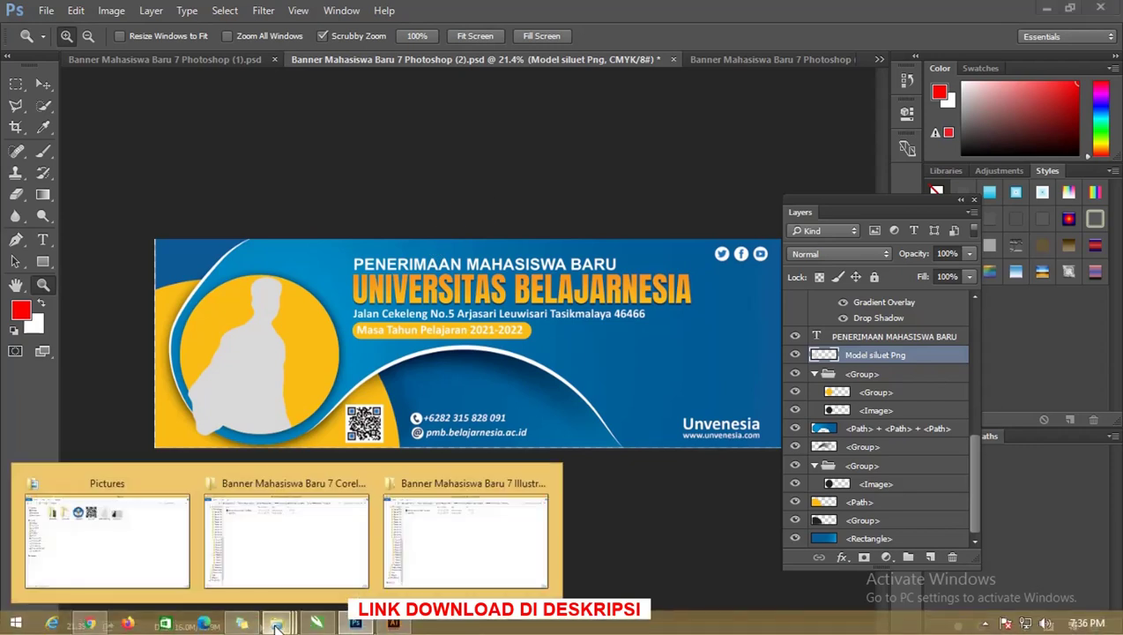
Step: Open Banner Mahasiswa Baru 7 Illustrator.ai from the Illustrator banner folder
left_click(465, 533)
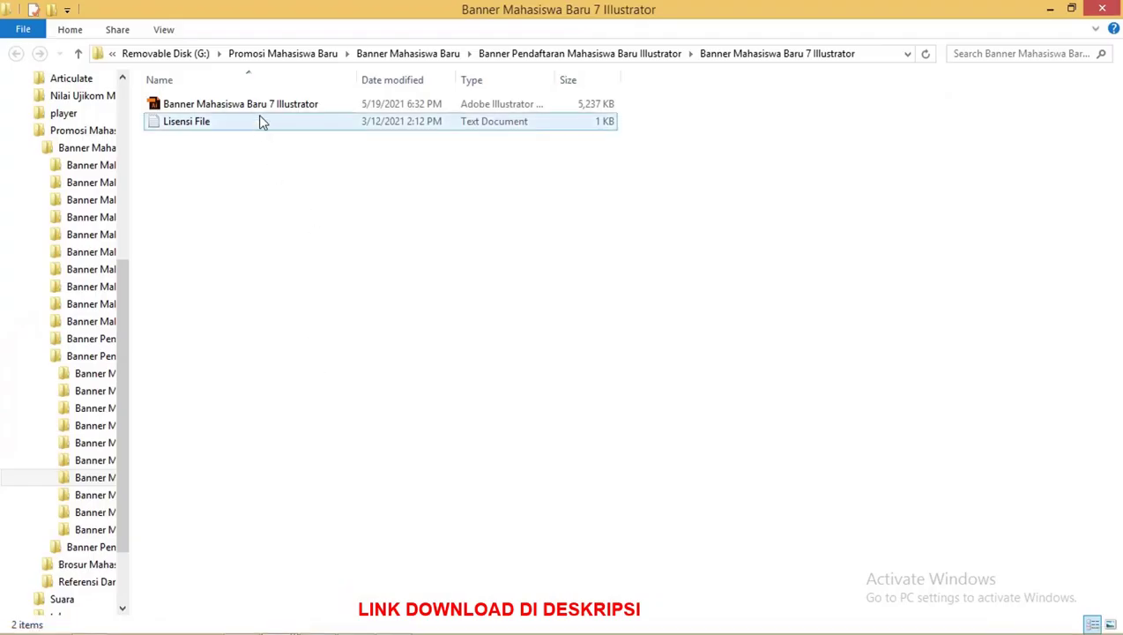
left_click(264, 106)
right_click(264, 106)
left_click(273, 114)
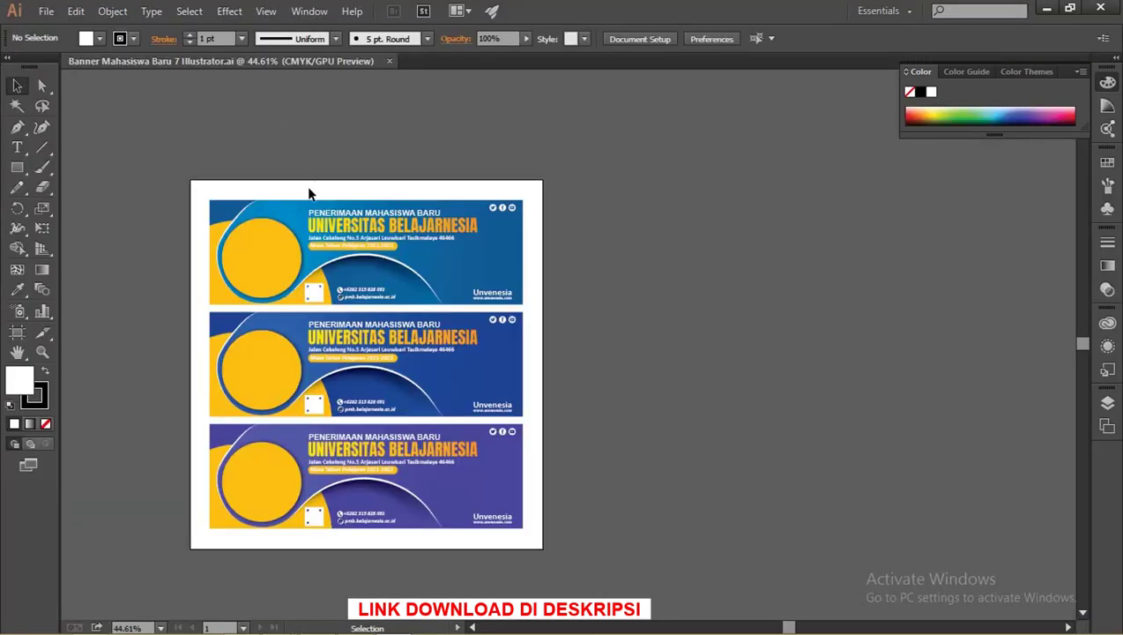
Step: Zoom in on the banner artwork and select the yellow circle on the first banner
key("z")
left_click_drag(287, 297, 369, 249)
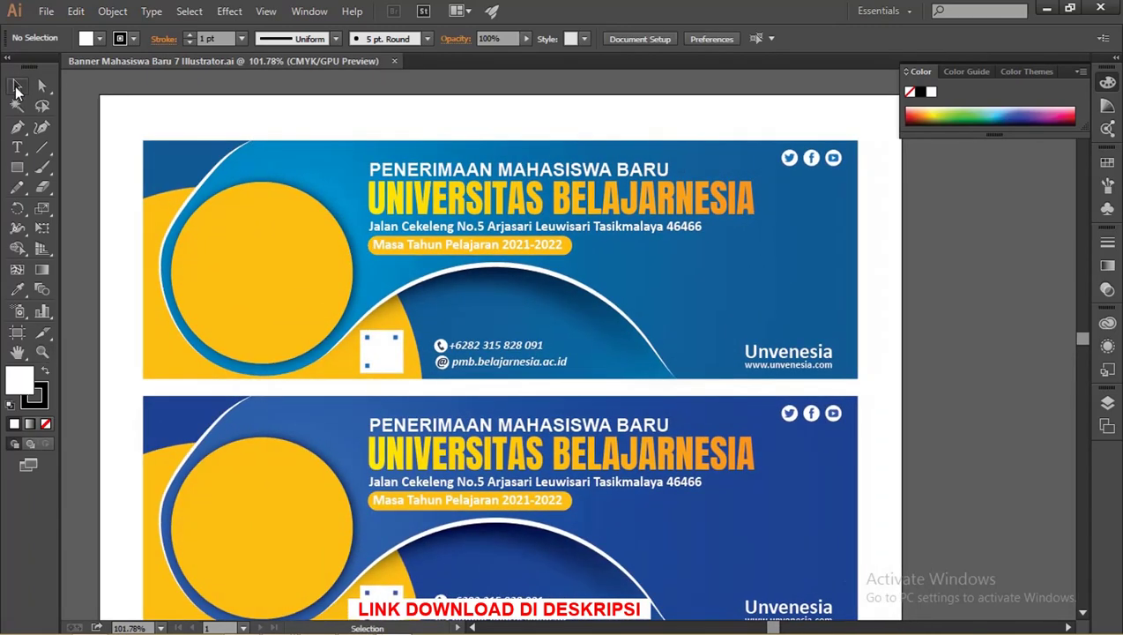
left_click(17, 147)
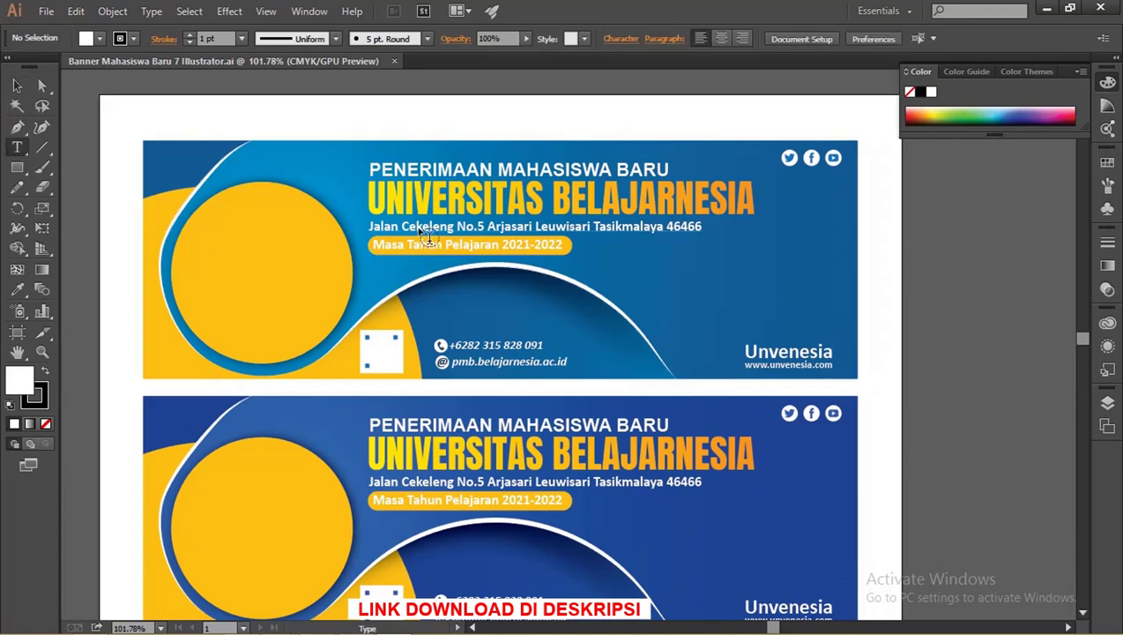
left_click(426, 238)
key("ctrl+z")
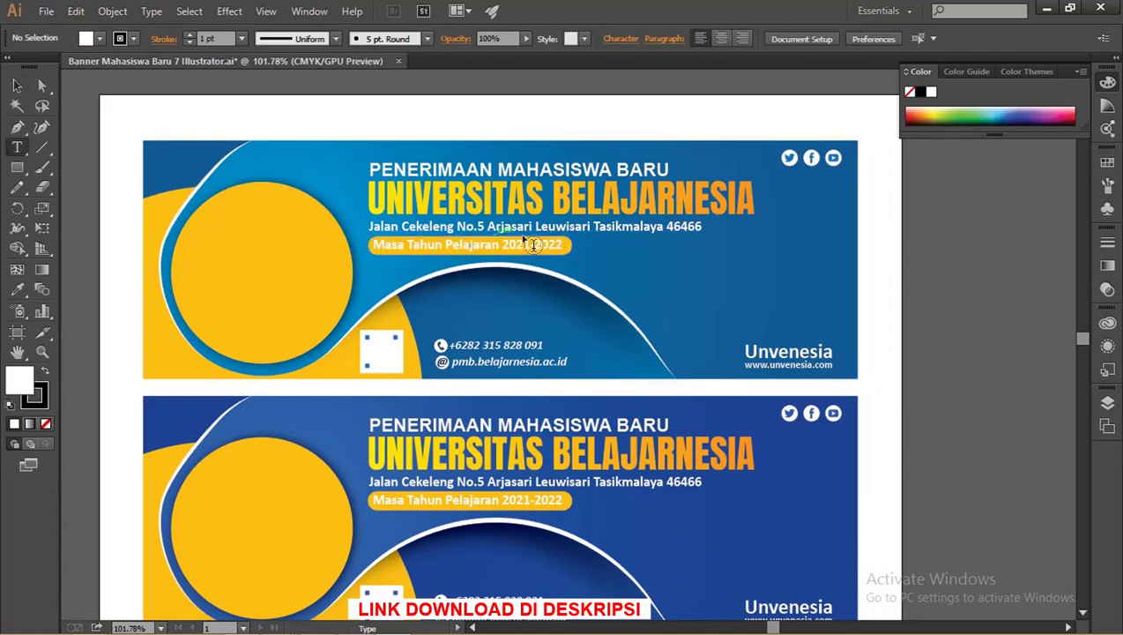
left_click(620, 229)
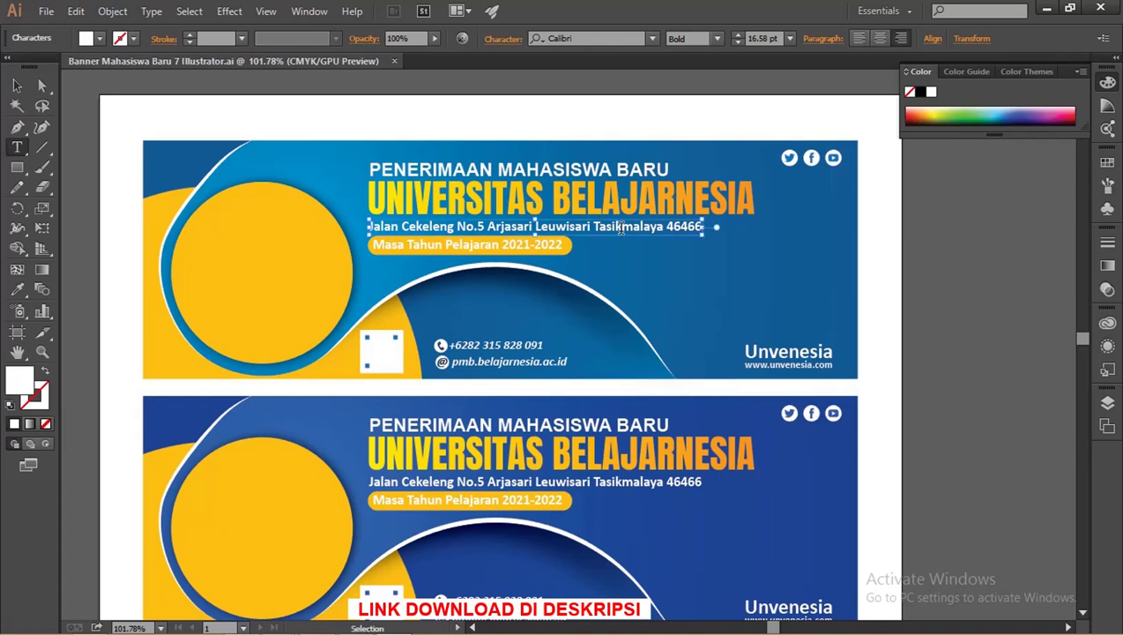
triple_click(624, 229)
left_click(17, 85)
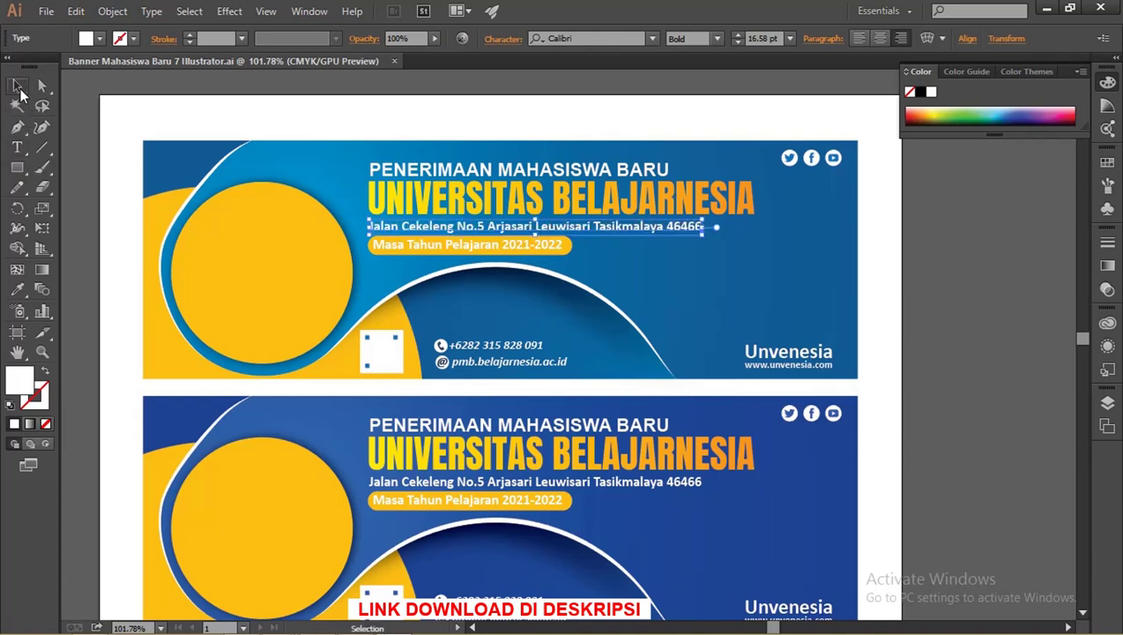
left_click(226, 213)
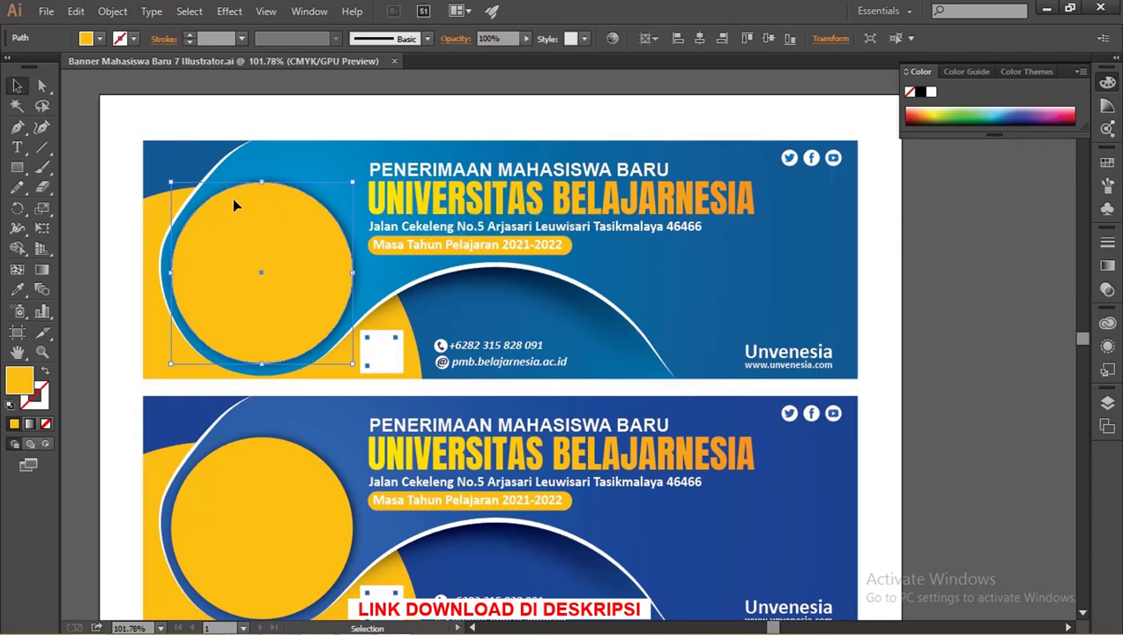
Step: Drag Model siluet Png from the Pictures folder onto the Illustrator canvas
key("alt+Tab")
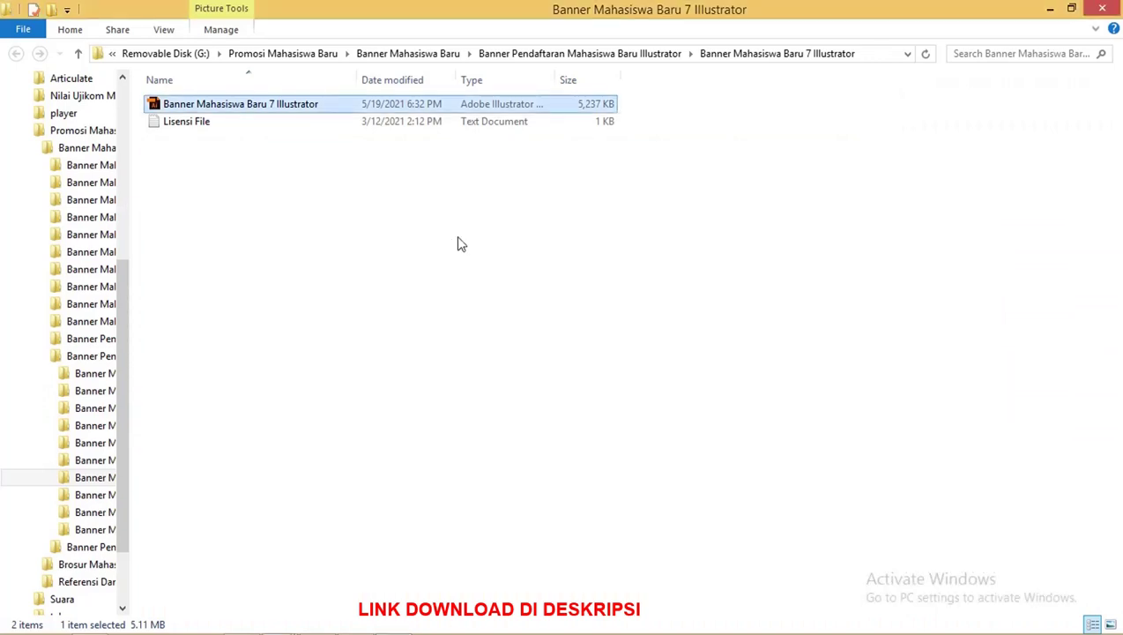
key("alt+Tab")
key("alt+Tab")
key("alt+Tab")
mouse_move(540, 124)
left_mouse_down()
mouse_move(561, 193)
mouse_move(408, 628)
left_mouse_up()
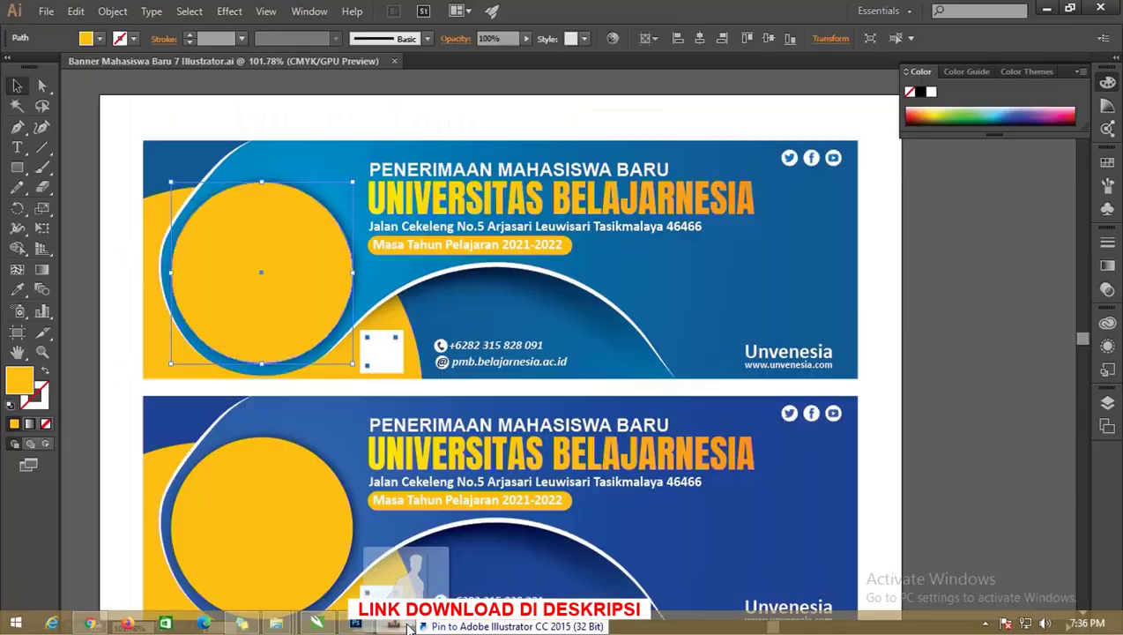
Step: Place Model siluet Png on the top banner, shrink it, and move it onto the yellow circle
left_click_drag(408, 628, 421, 243)
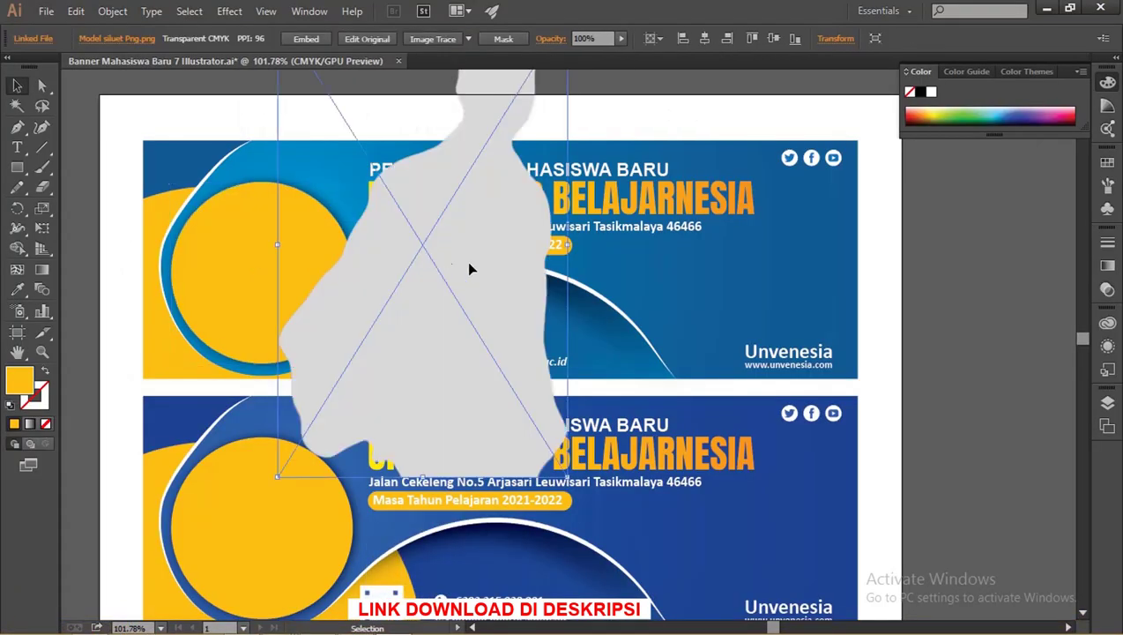
left_click_drag(567, 476, 466, 351)
mouse_move(450, 269)
left_mouse_down()
mouse_move(261, 304)
mouse_move(272, 298)
left_mouse_up()
key("z")
left_click(387, 310)
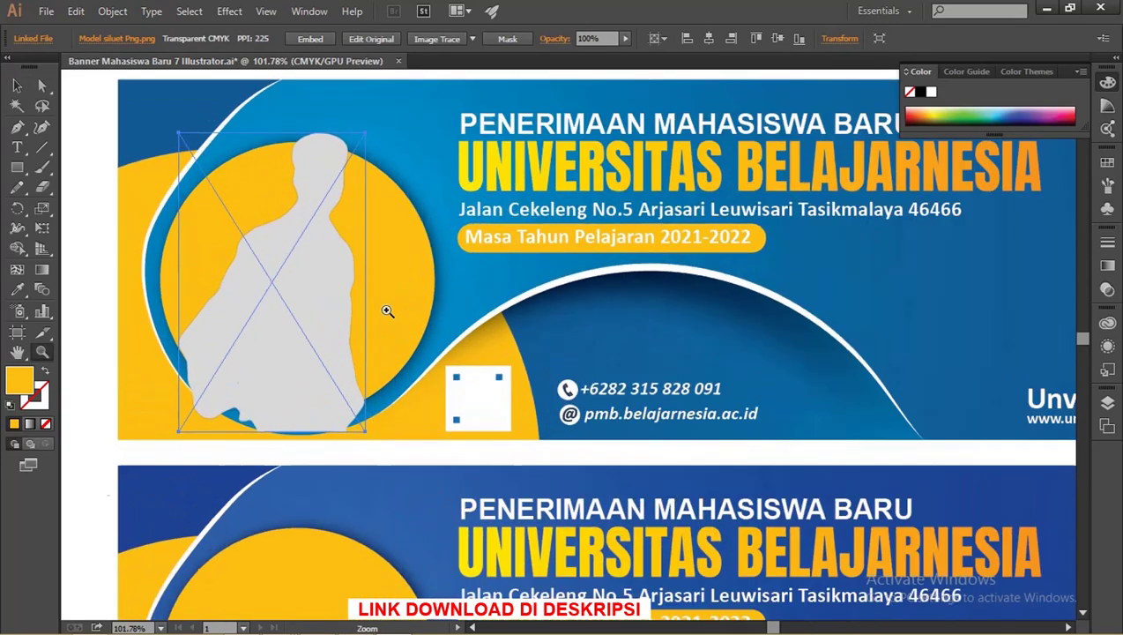
left_click(406, 313)
Step: Fine-tune the silhouette's size and position in the circle, then select the yellow circle
key("v")
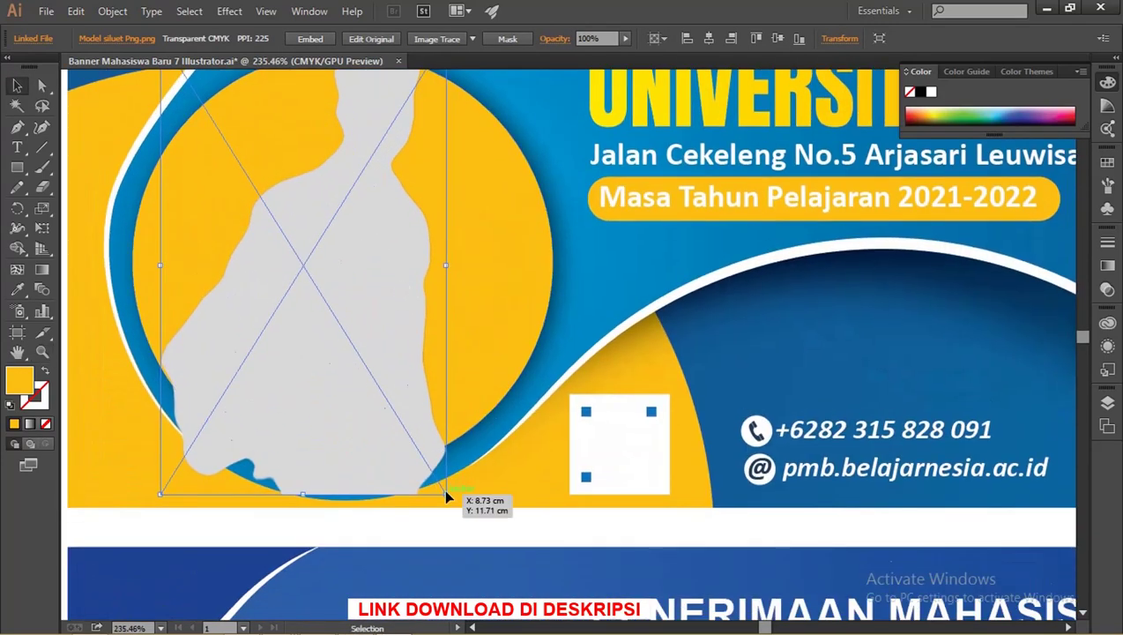
left_click_drag(445, 496, 431, 469)
left_click_drag(370, 339, 366, 354)
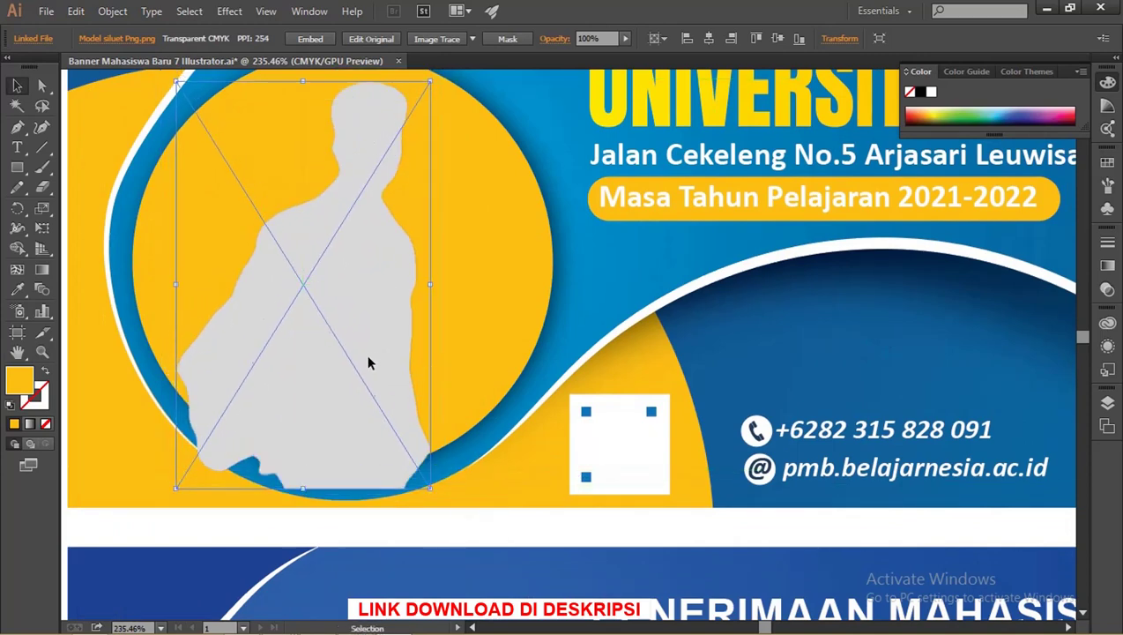
left_click(502, 281)
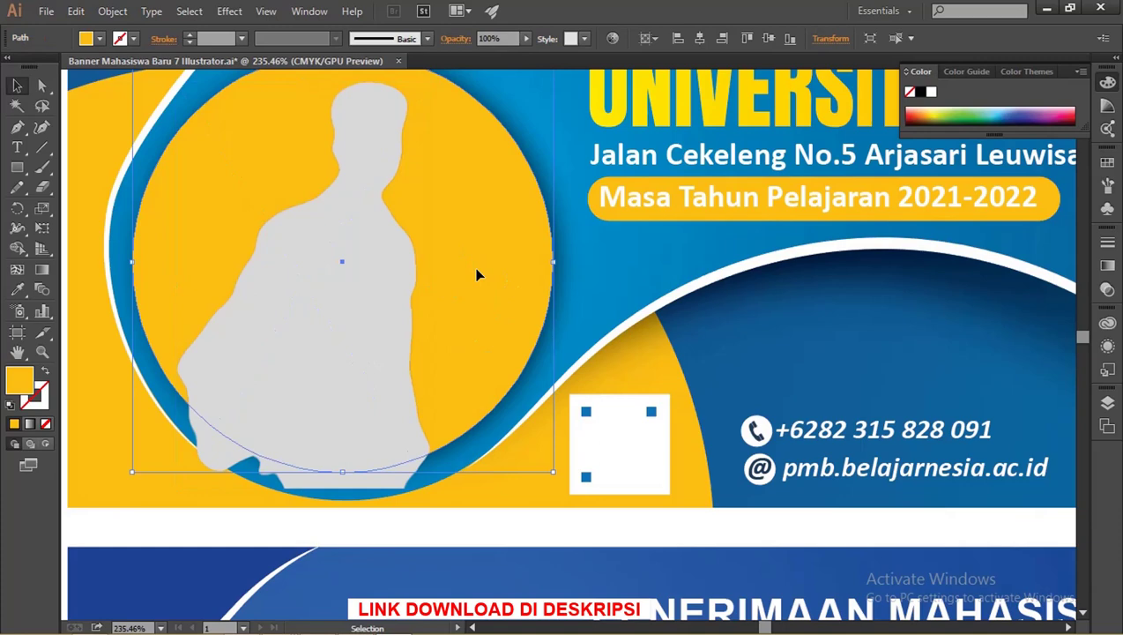
key("a")
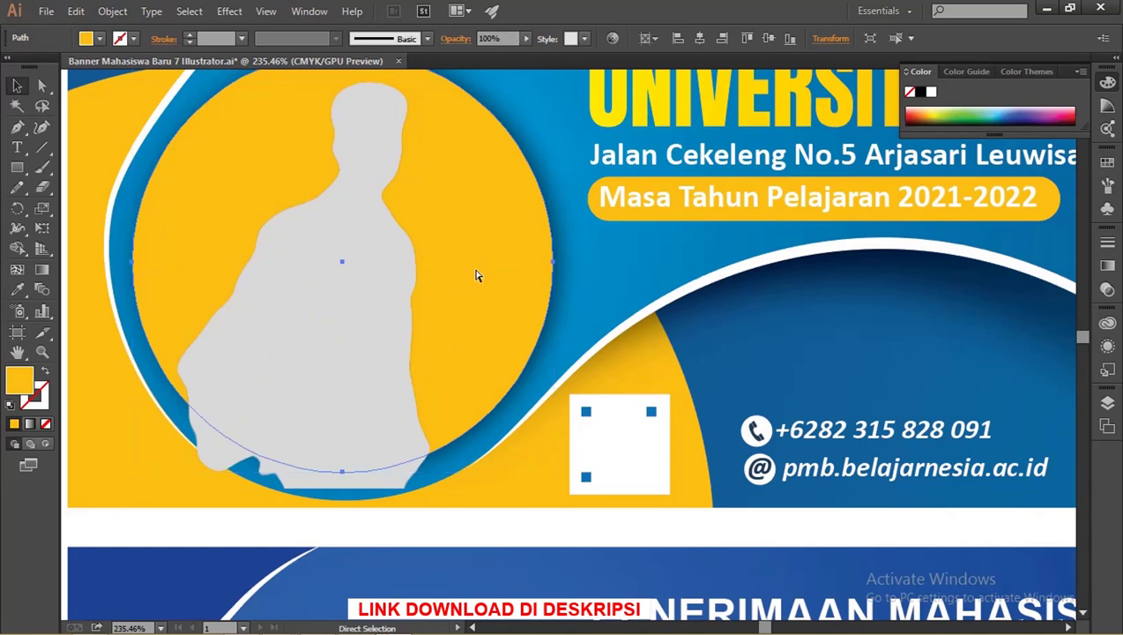
key("v")
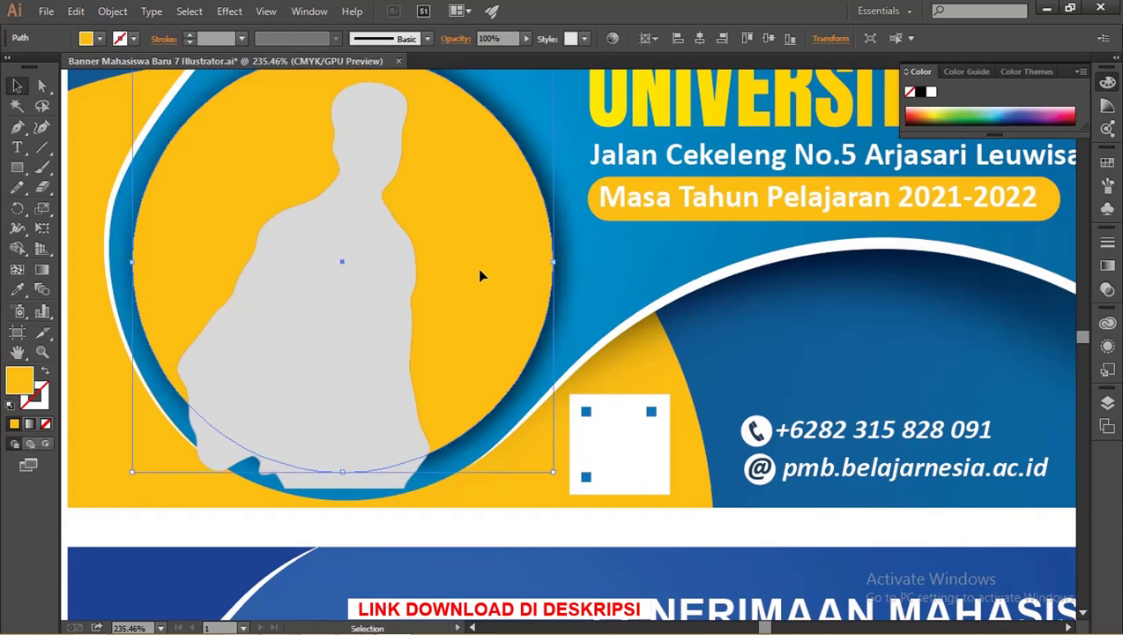
Step: Bring the circle copy to front and give it no fill with the default black stroke
right_click(510, 243)
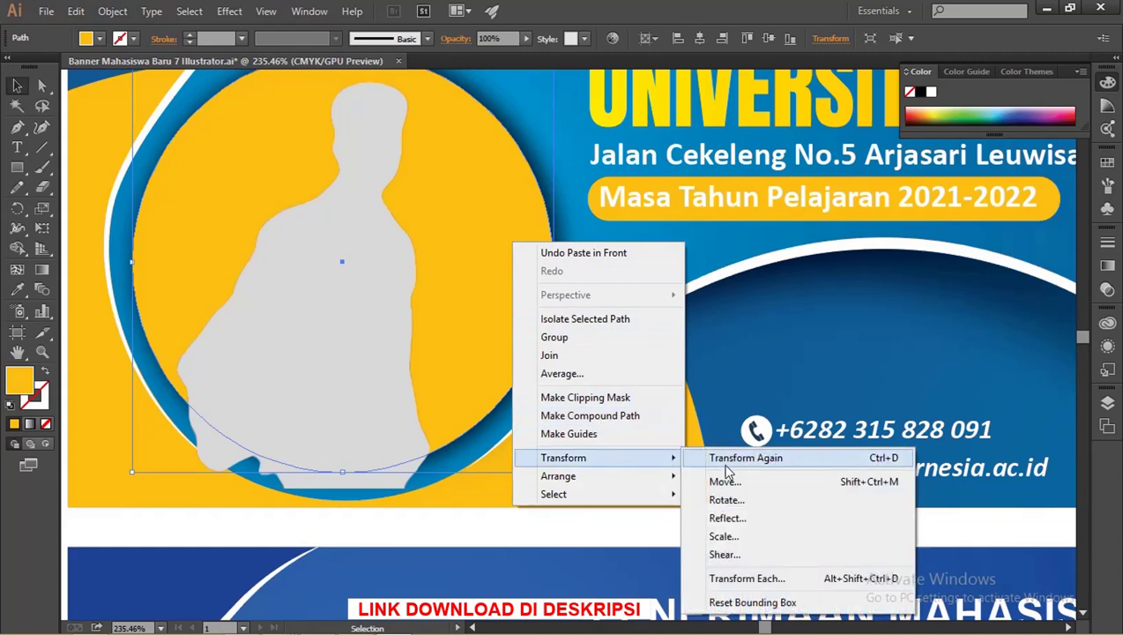
mouse_move(558, 475)
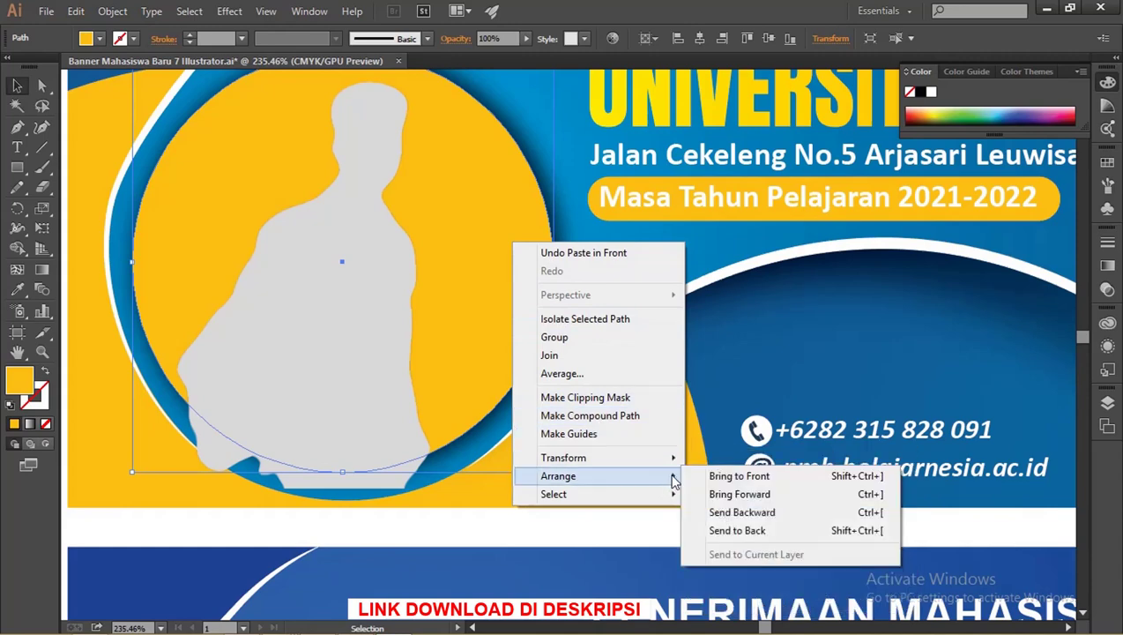
left_click(731, 476)
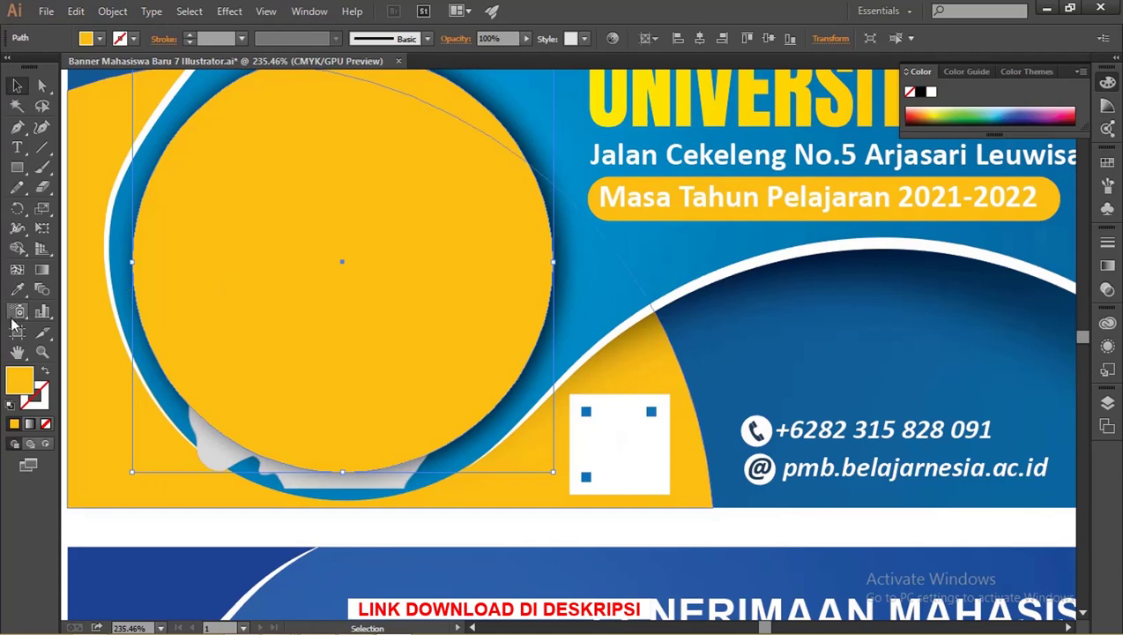
key("d")
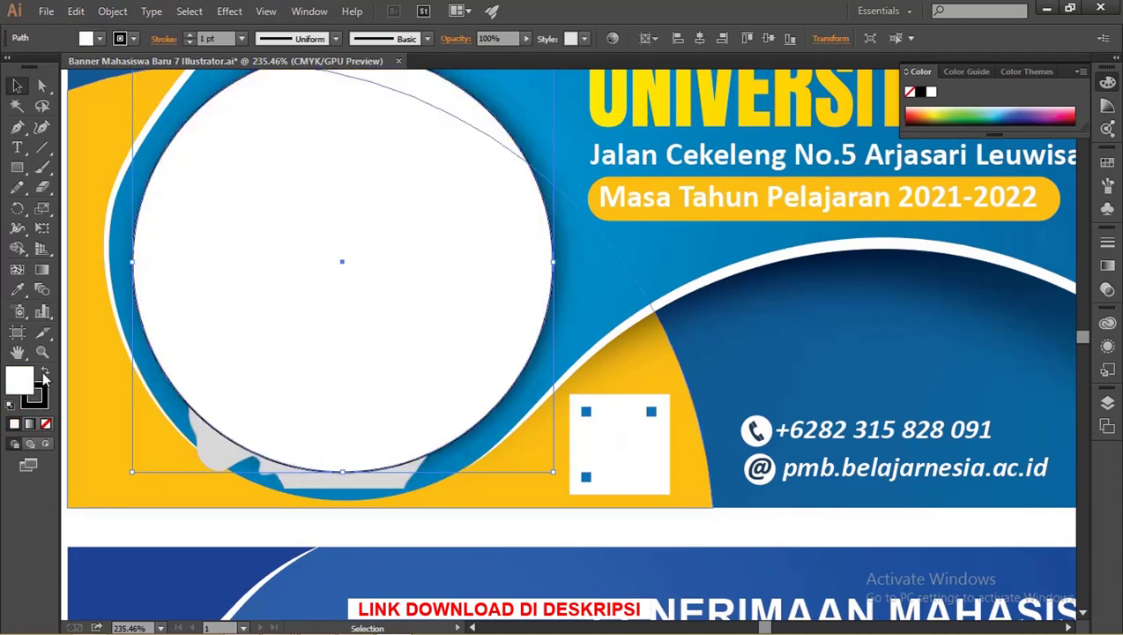
left_click(45, 424)
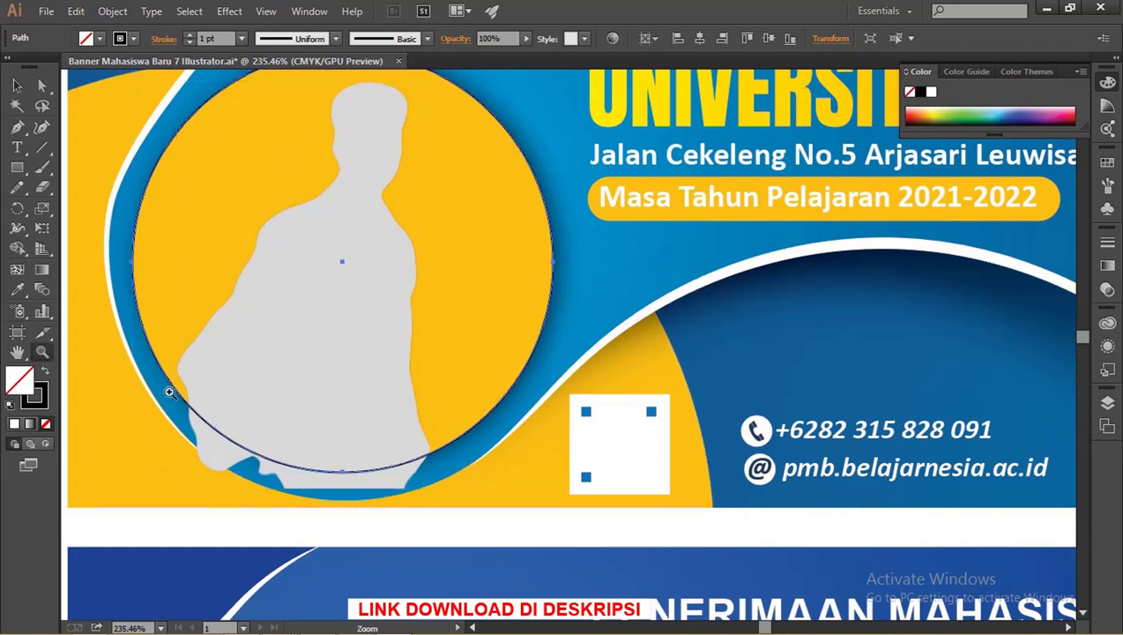
Step: Add two anchor points on the lower-left curve of the circle outline
scroll(323, 447, "up", 3, "alt")
scroll(278, 433, "up", 2, "alt")
mouse_move(279, 434)
left_mouse_down()
mouse_move(250, 369)
mouse_move(258, 396)
left_mouse_up()
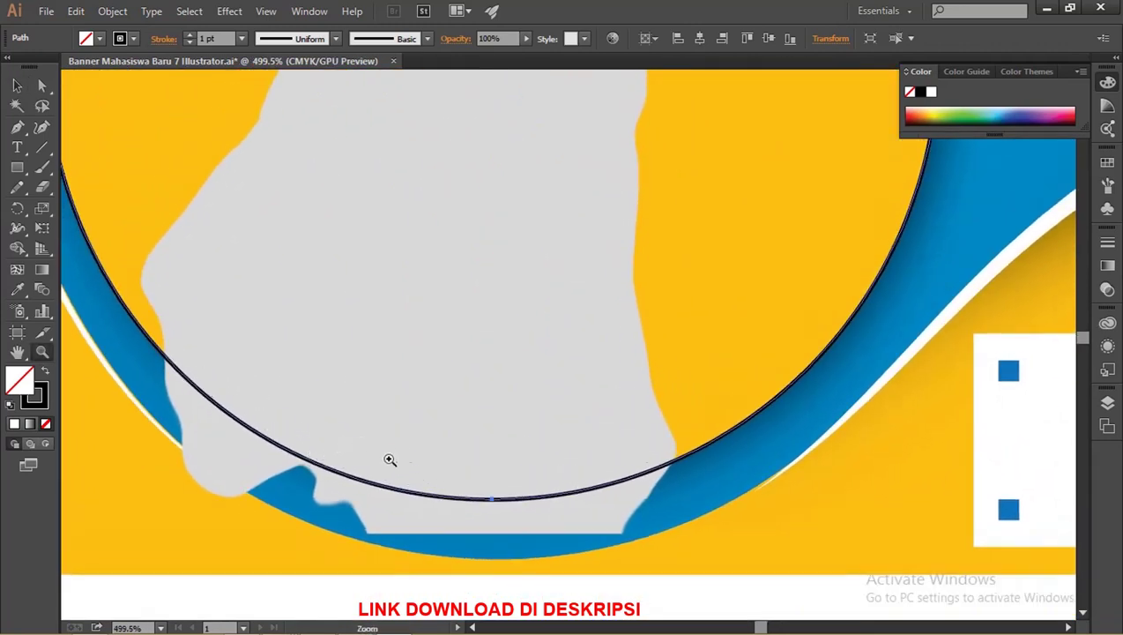
key("p")
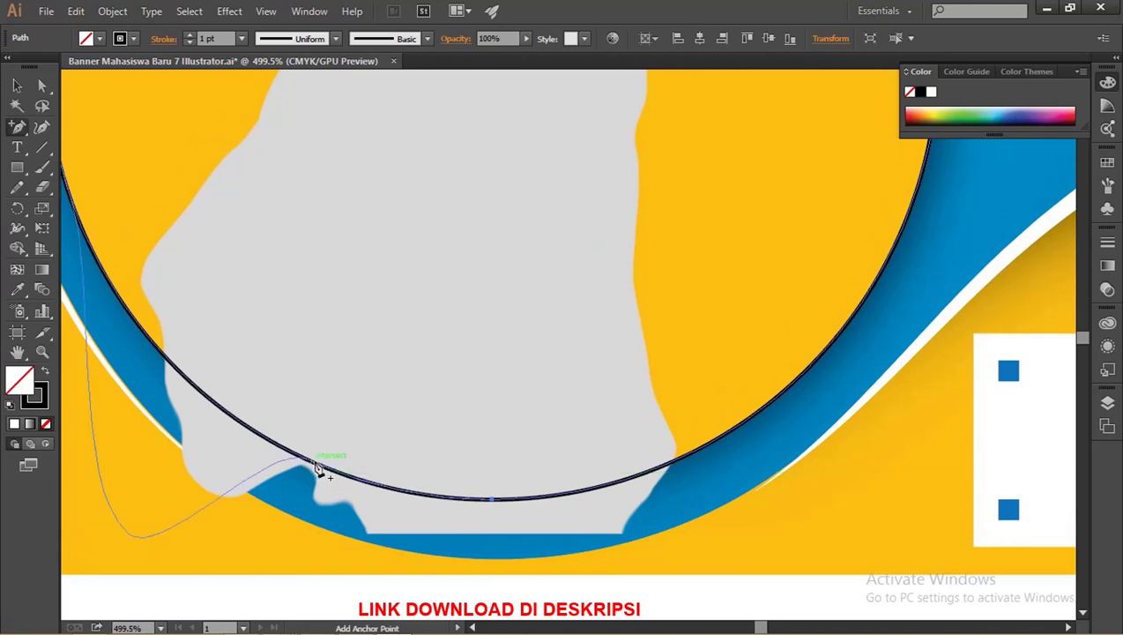
left_click(316, 463)
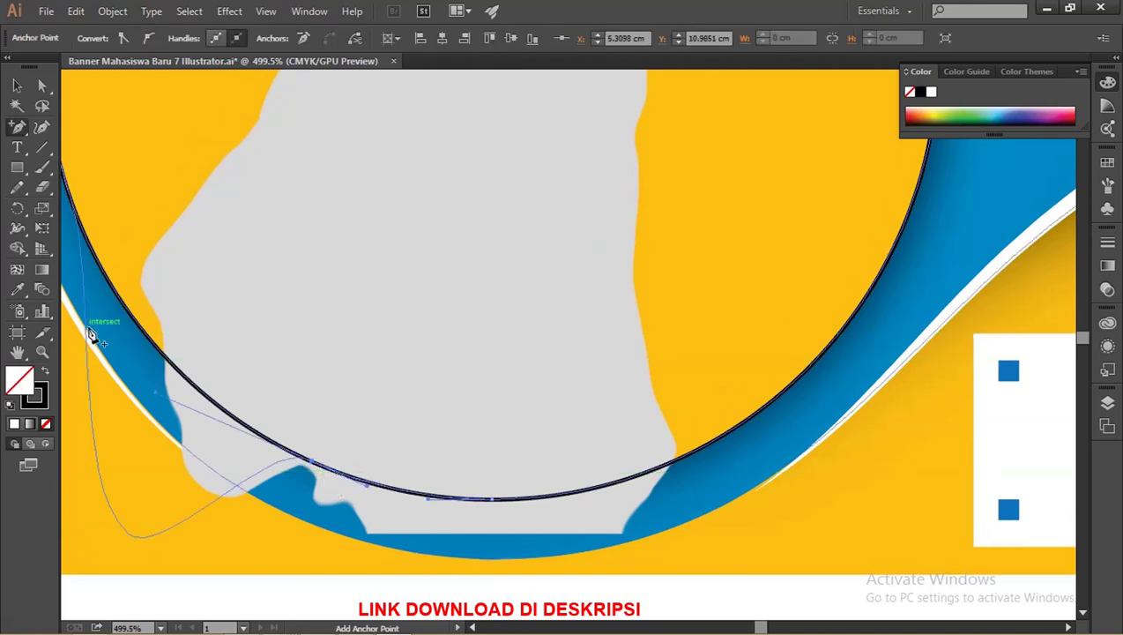
left_click(163, 359)
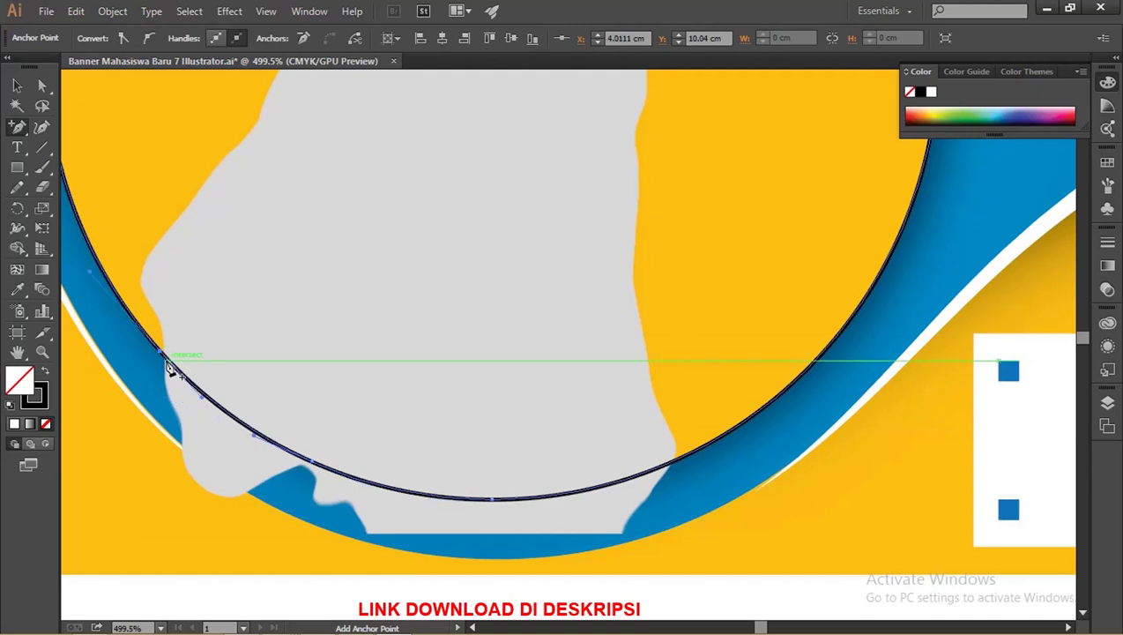
Step: Drag the lower anchor and its handle outward to bulge around the shoulder
left_click(309, 462)
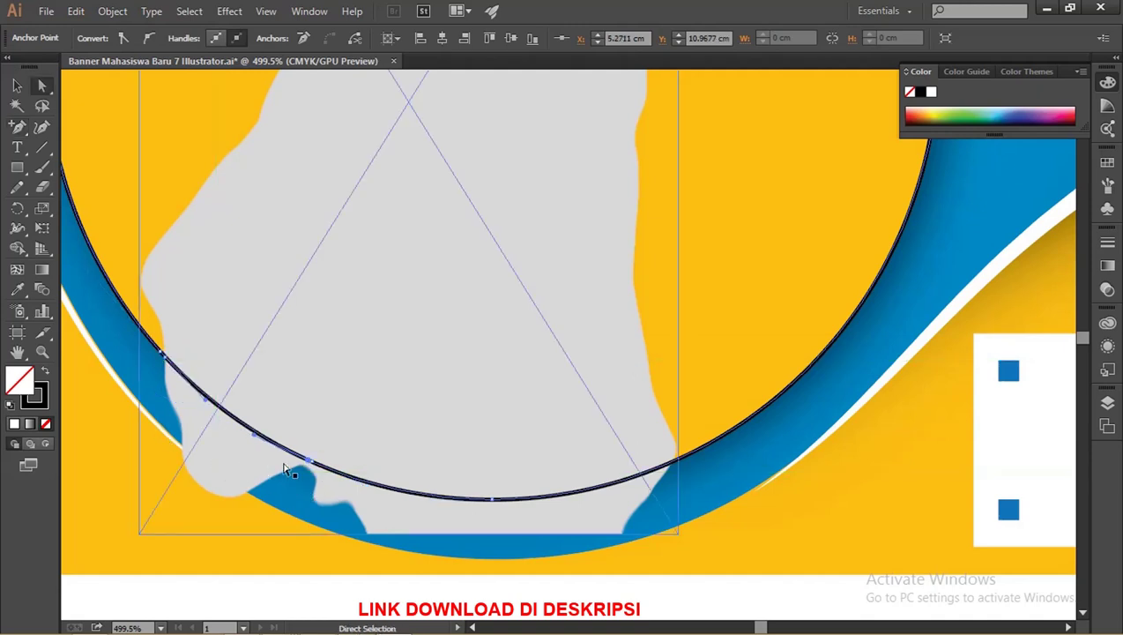
left_click_drag(308, 462, 221, 520)
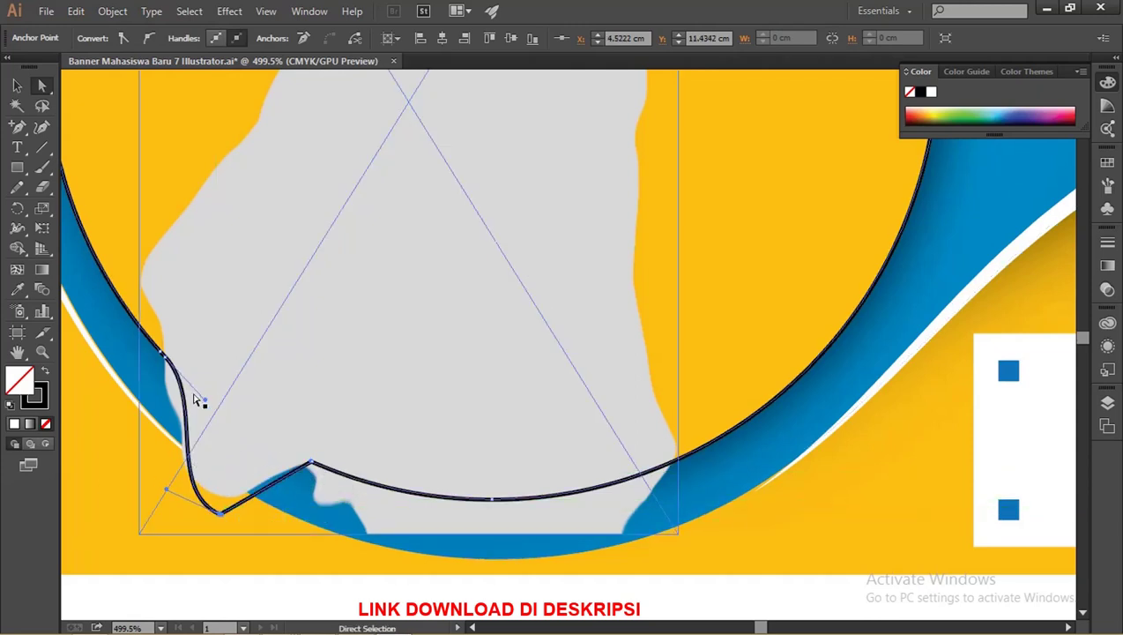
left_click_drag(204, 402, 144, 415)
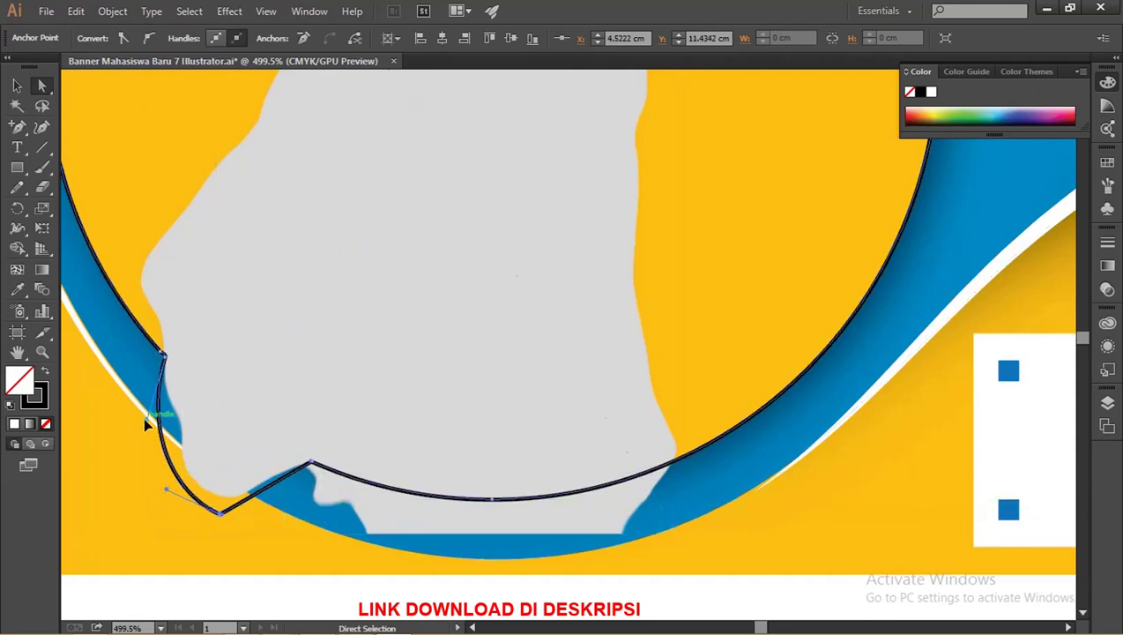
left_click(16, 86)
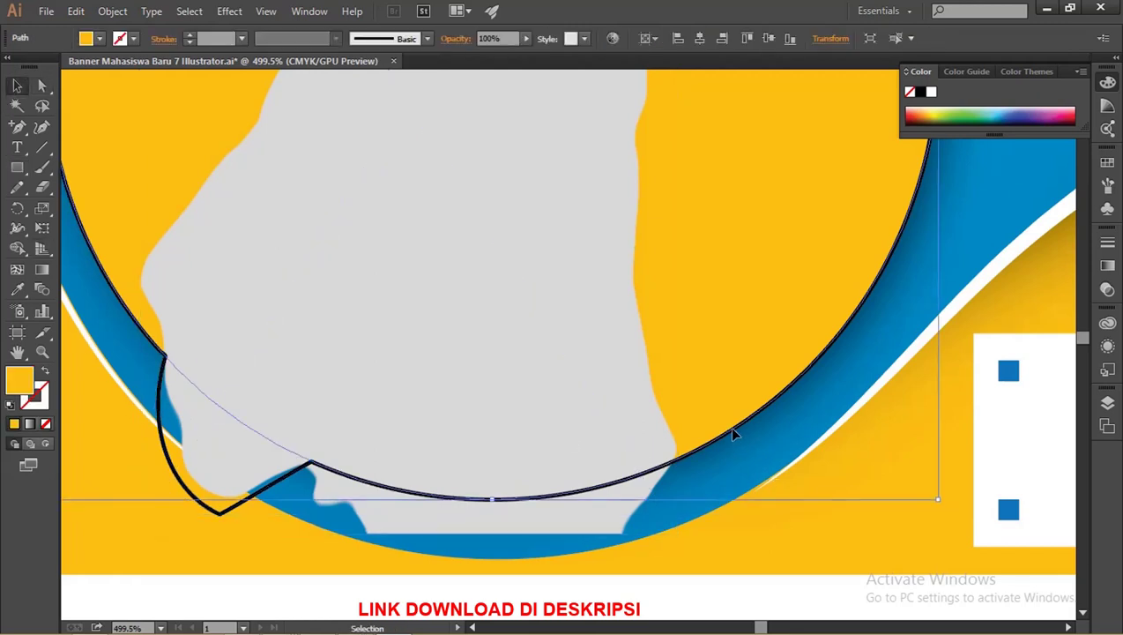
Step: Select the grey silhouette together with the reshaped circle outline
left_click(636, 520, "shift")
left_click_drag(664, 469, 377, 467)
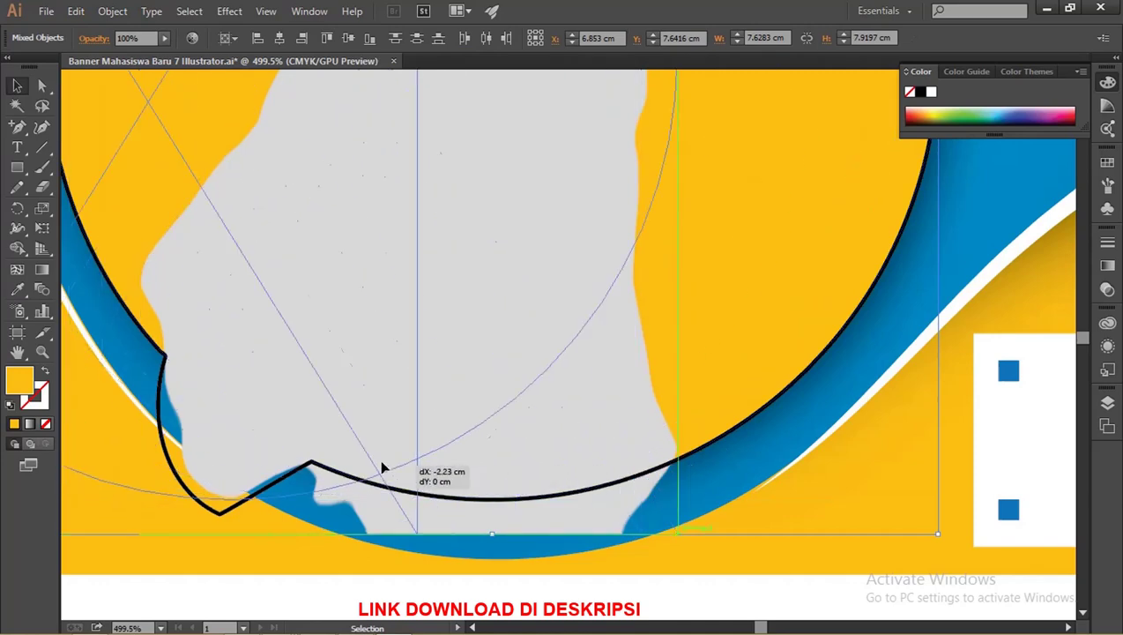
key("ctrl+z")
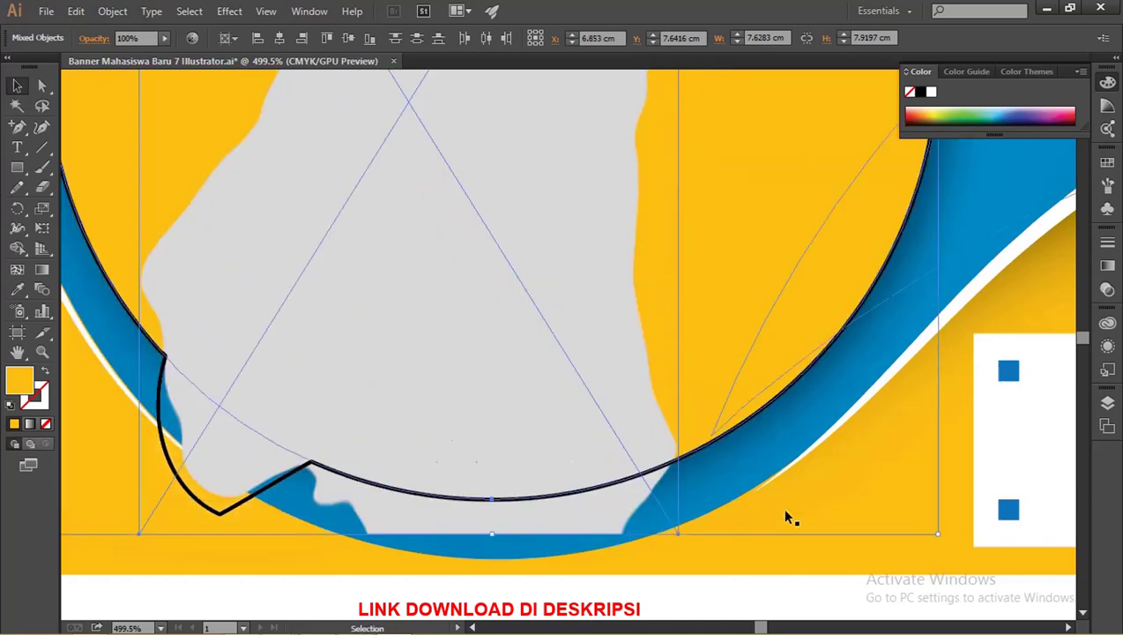
left_click(744, 421, "shift")
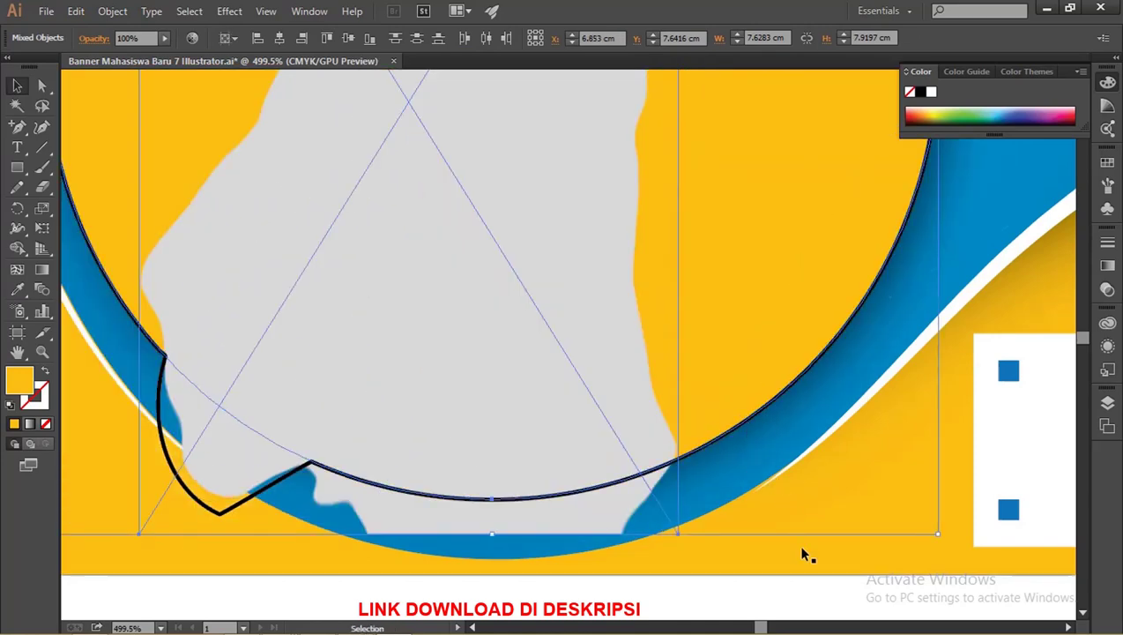
left_click(222, 512, "shift")
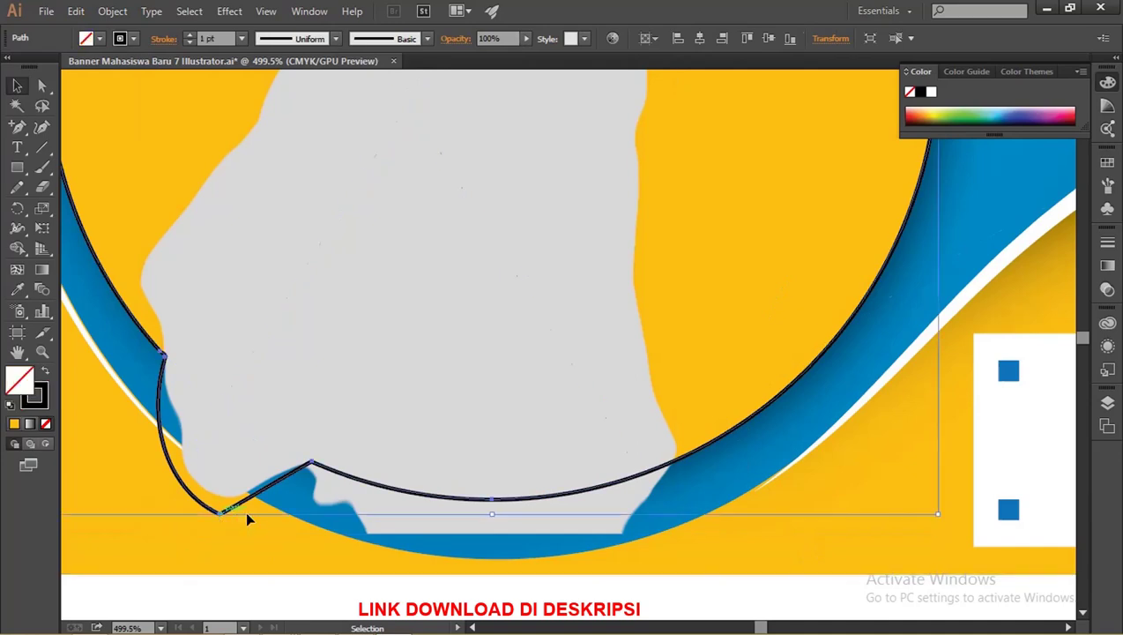
left_click_drag(509, 530, 375, 531)
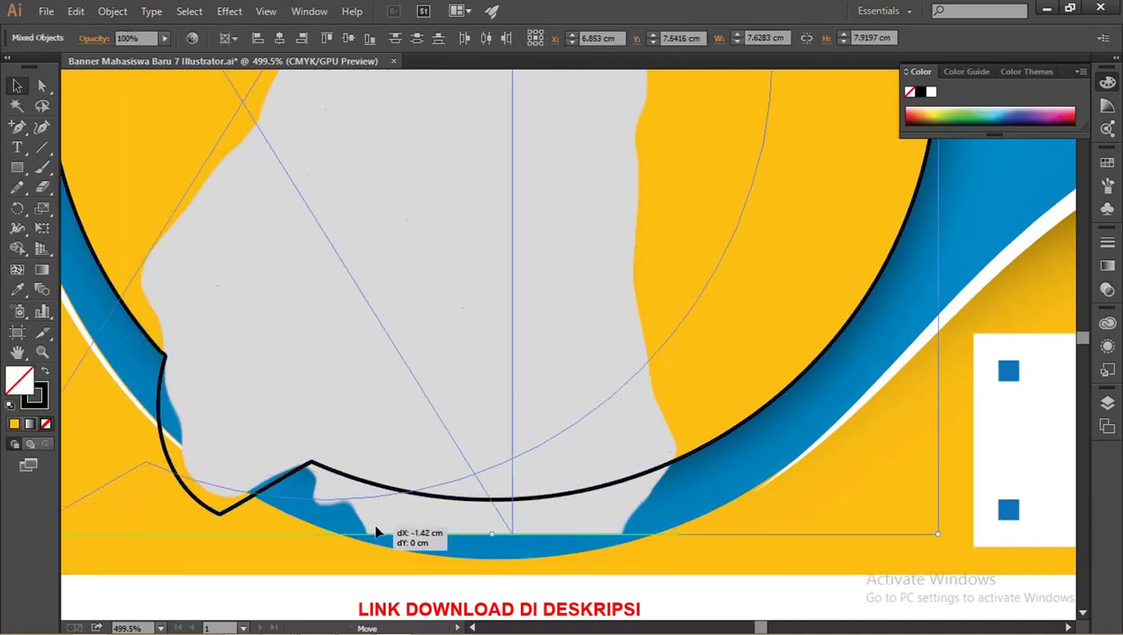
key("ctrl+z")
Step: Make a clipping mask from the outline and silhouette, then scroll to review the result
right_click(458, 500)
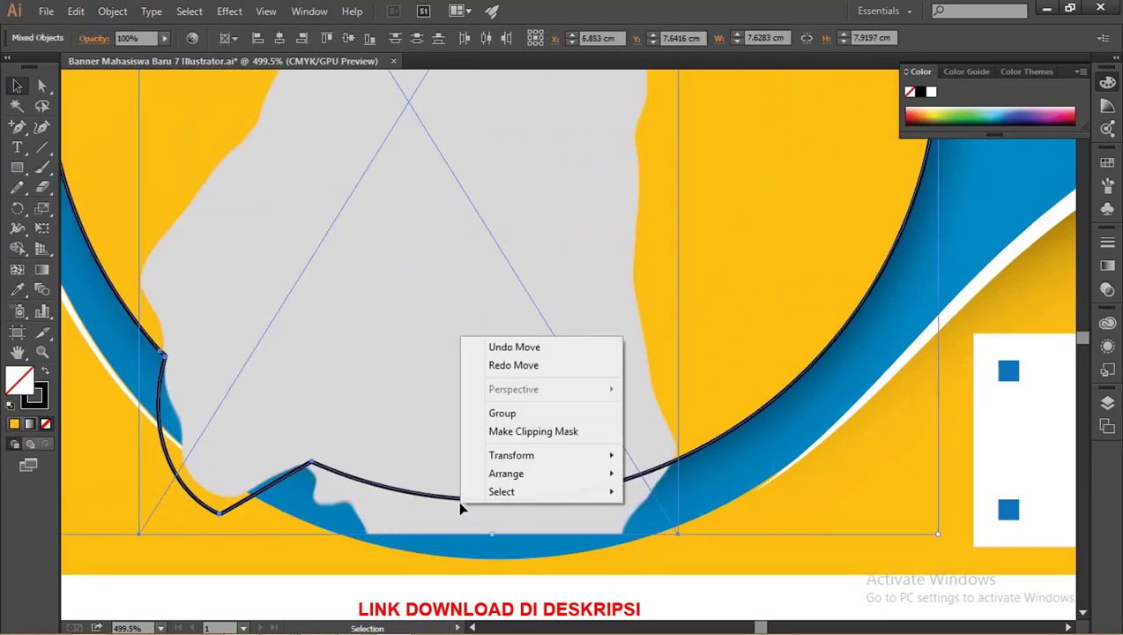
left_click(507, 431)
scroll(520, 445, "down", 1)
scroll(468, 468, "down", 2)
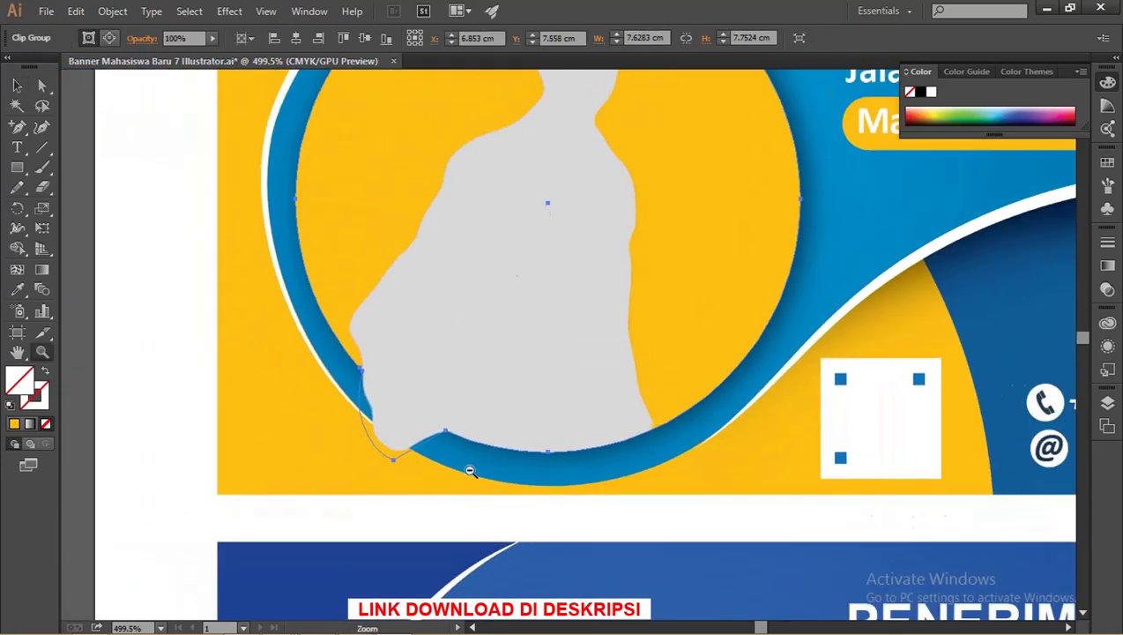
scroll(426, 488, "down", 1)
scroll(492, 494, "up", 3)
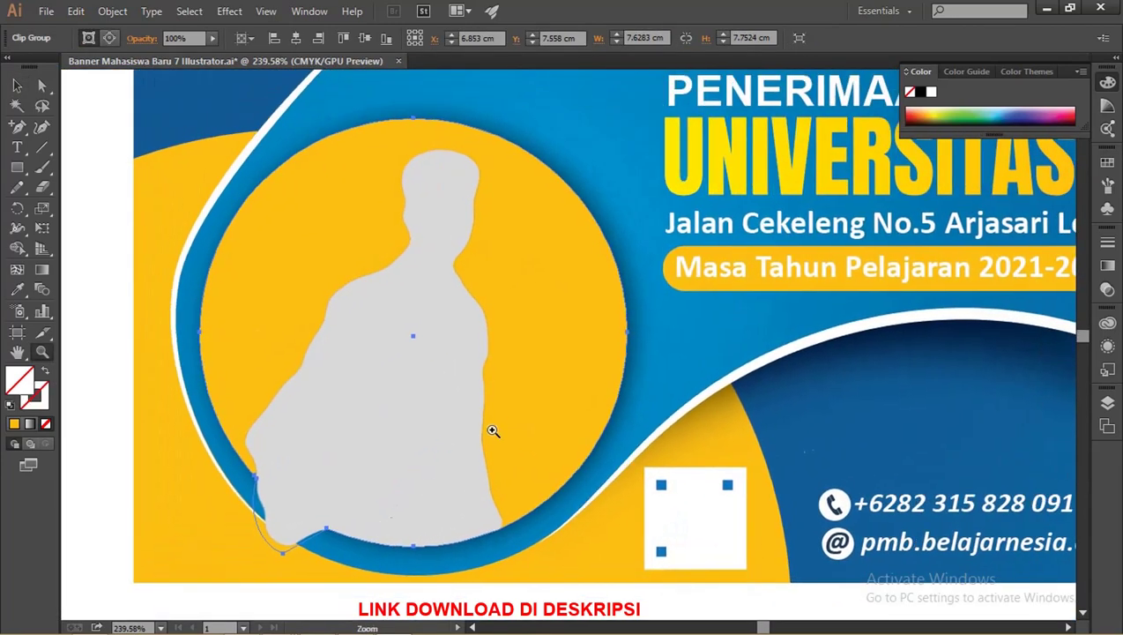
scroll(493, 431, "down", 2)
scroll(431, 439, "right", 2)
scroll(386, 432, "down", 1)
scroll(389, 440, "down", 2)
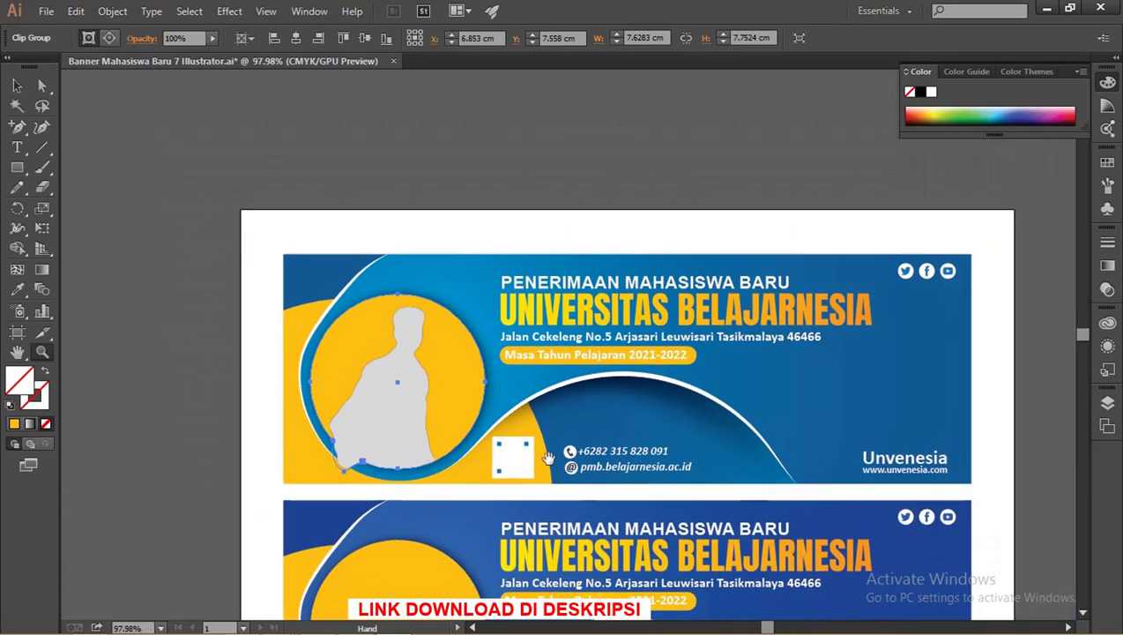
scroll(423, 423, "right", 2)
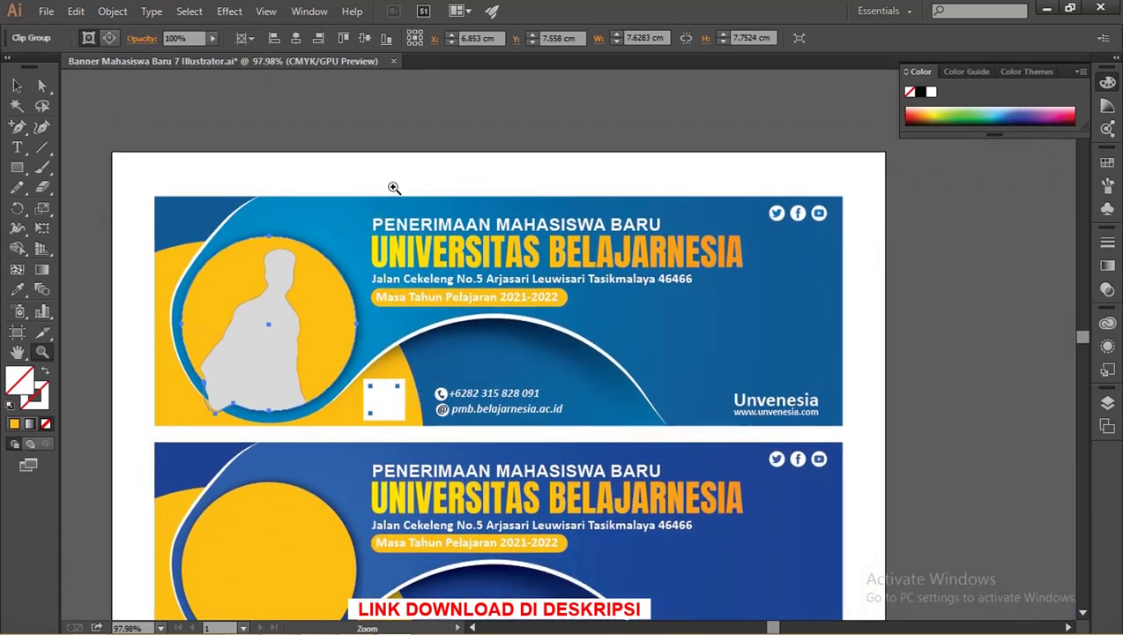
key("alt+Tab")
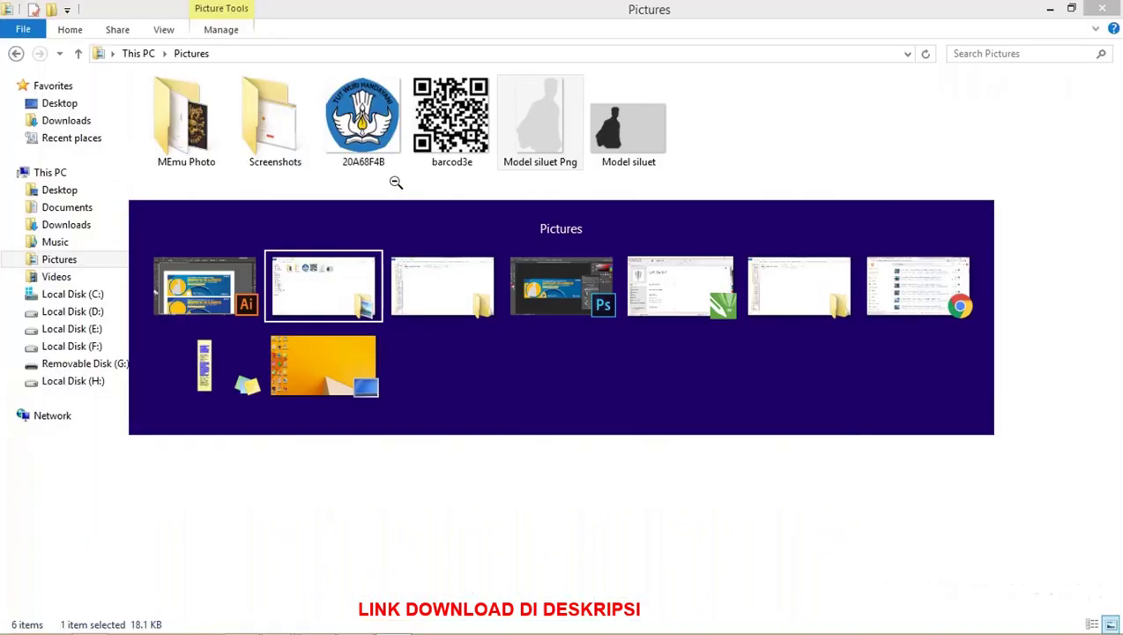
Step: Open Banner Mahasiswa Baru 7 Coreldraw.cdr from its Explorer folder in CorelDRAW X7
key("Tab")
key("Tab")
key("Tab")
key("Tab")
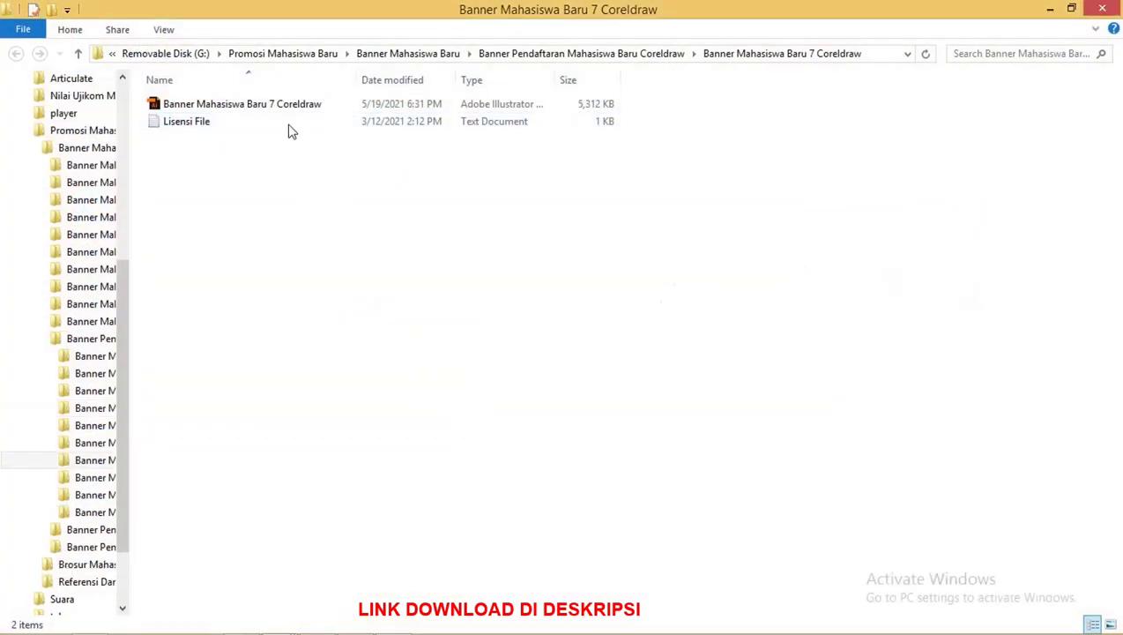
mouse_move(283, 108)
left_mouse_down()
mouse_move(356, 150)
mouse_move(358, 196)
mouse_move(497, 255)
mouse_move(533, 608)
mouse_move(520, 625)
mouse_move(318, 622)
mouse_move(477, 404)
mouse_move(163, 126)
mouse_move(162, 107)
left_mouse_up()
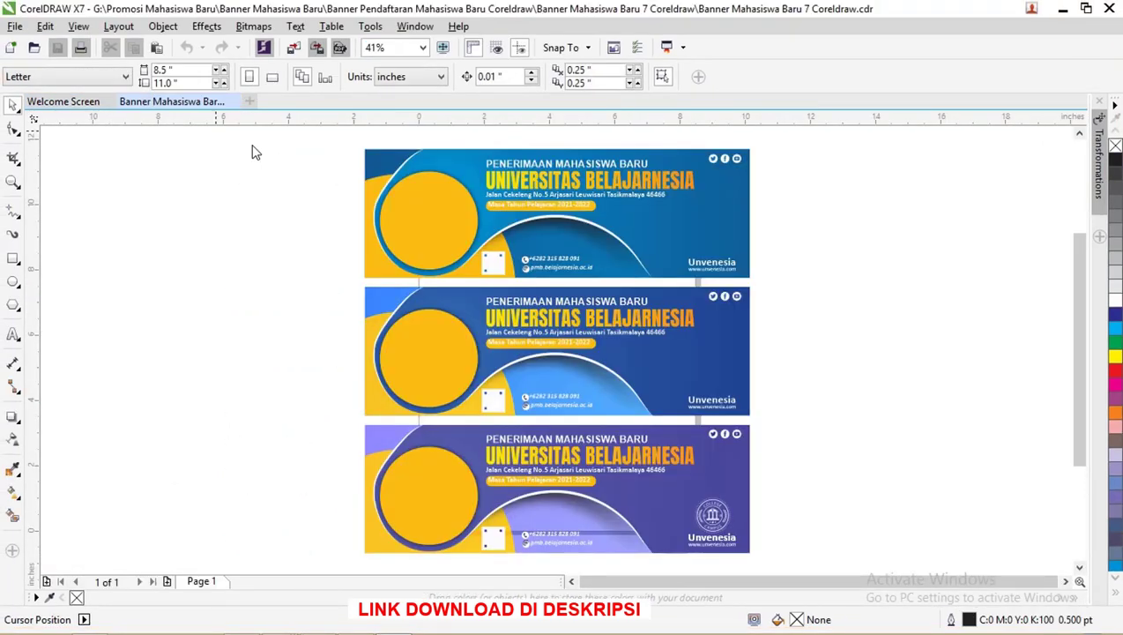
Step: Change the middle banner's lens merge mode from Hard Light to Normal
left_click(394, 305)
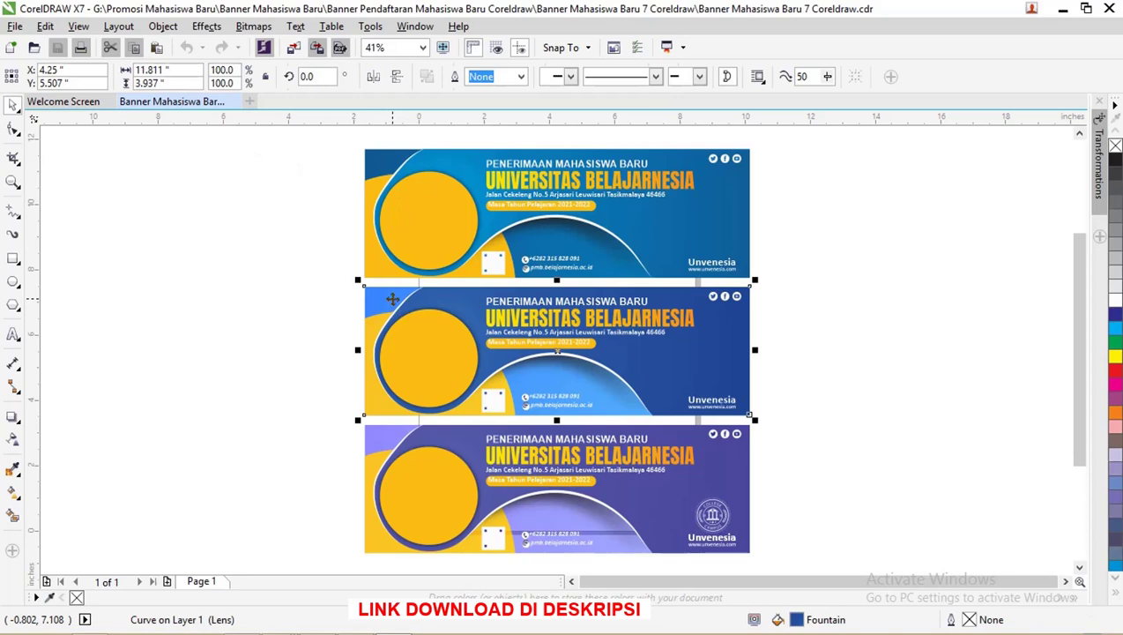
right_click(393, 300)
key("Escape")
left_click_drag(372, 291, 358, 291)
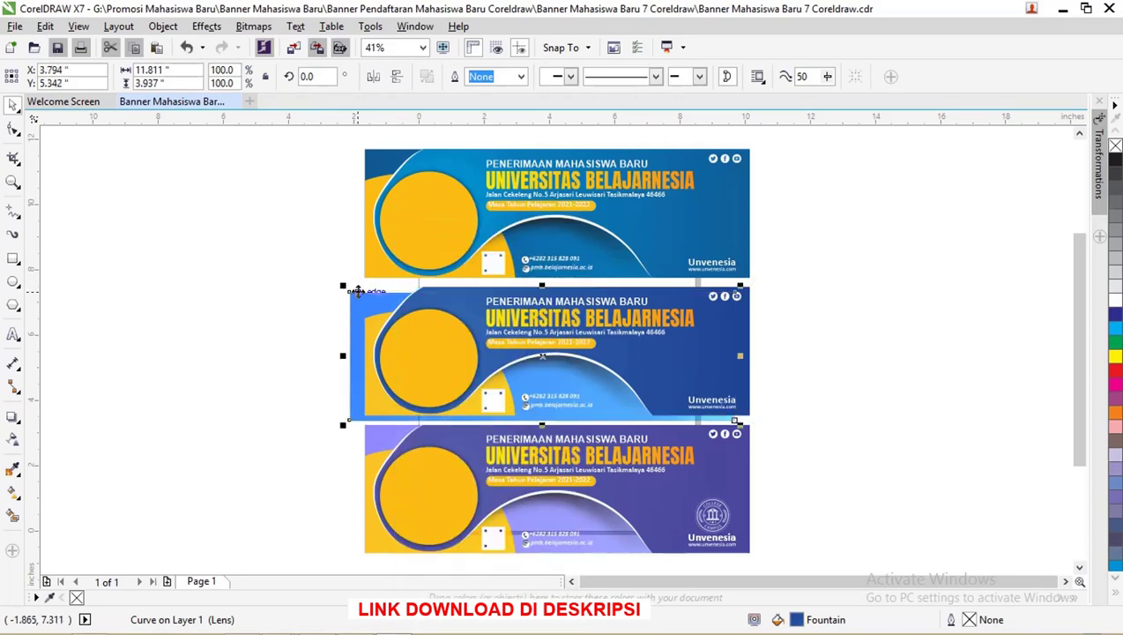
key("ctrl+z")
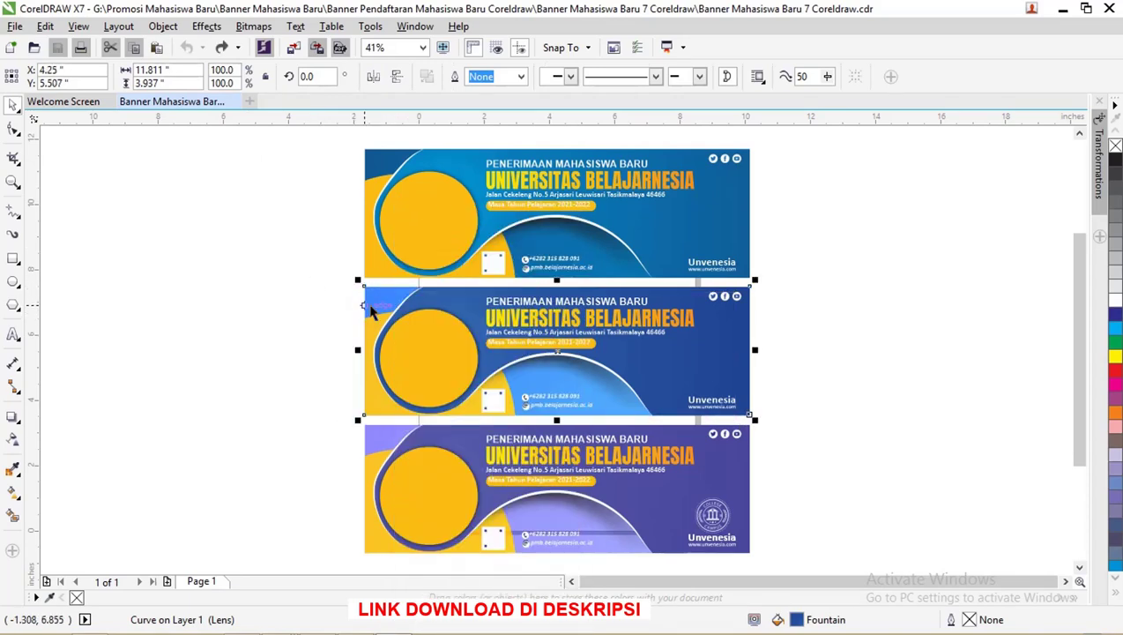
left_click(13, 438)
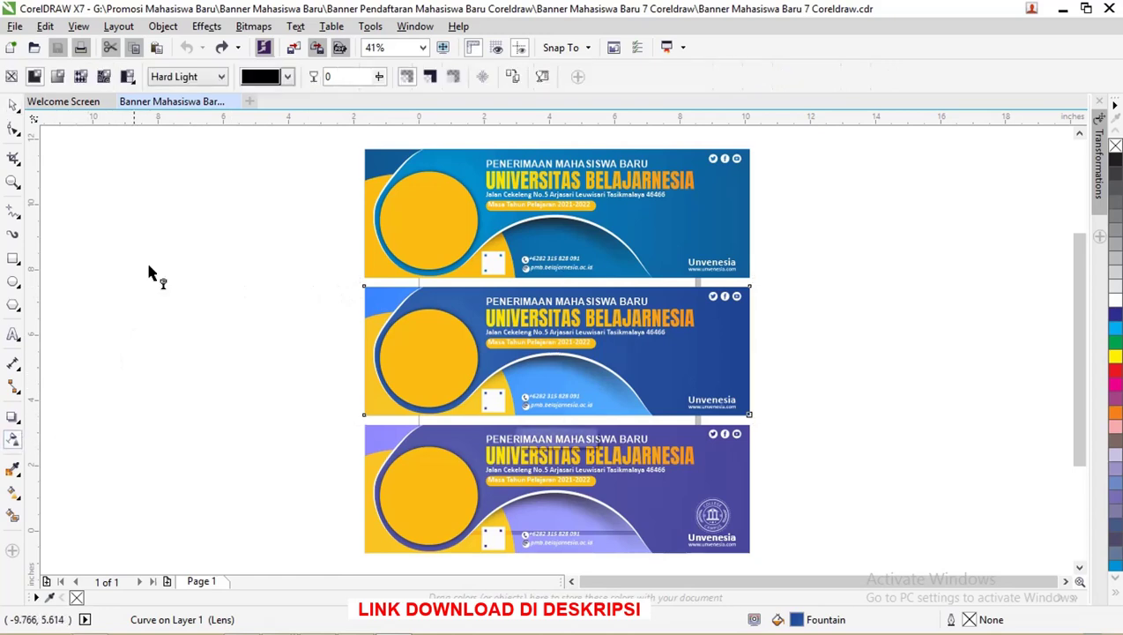
left_click(168, 77)
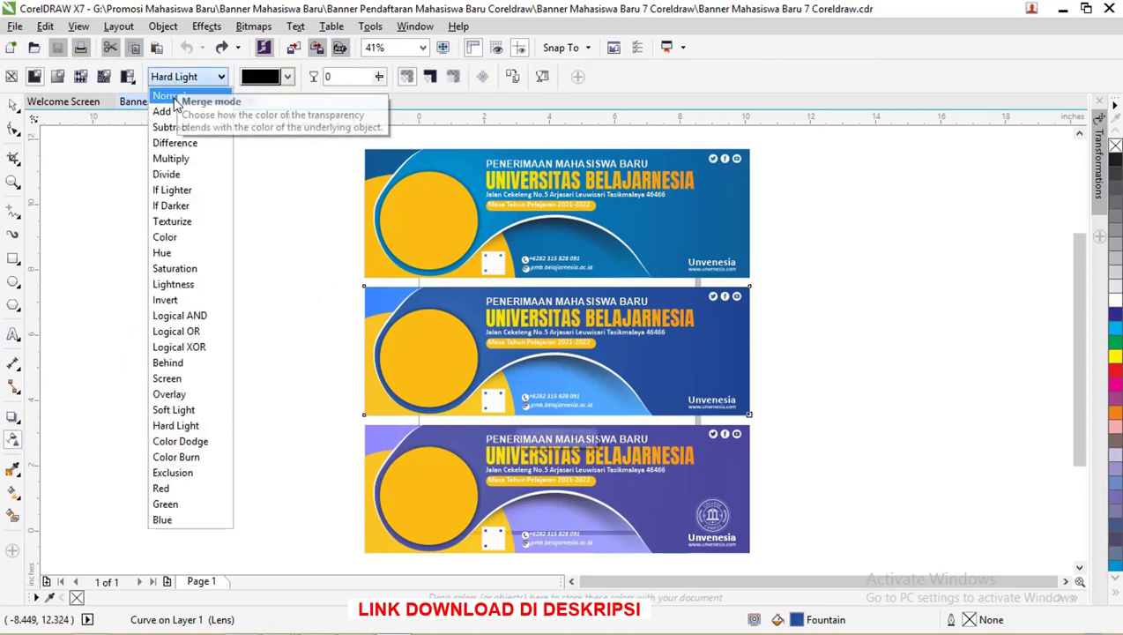
left_click(172, 93)
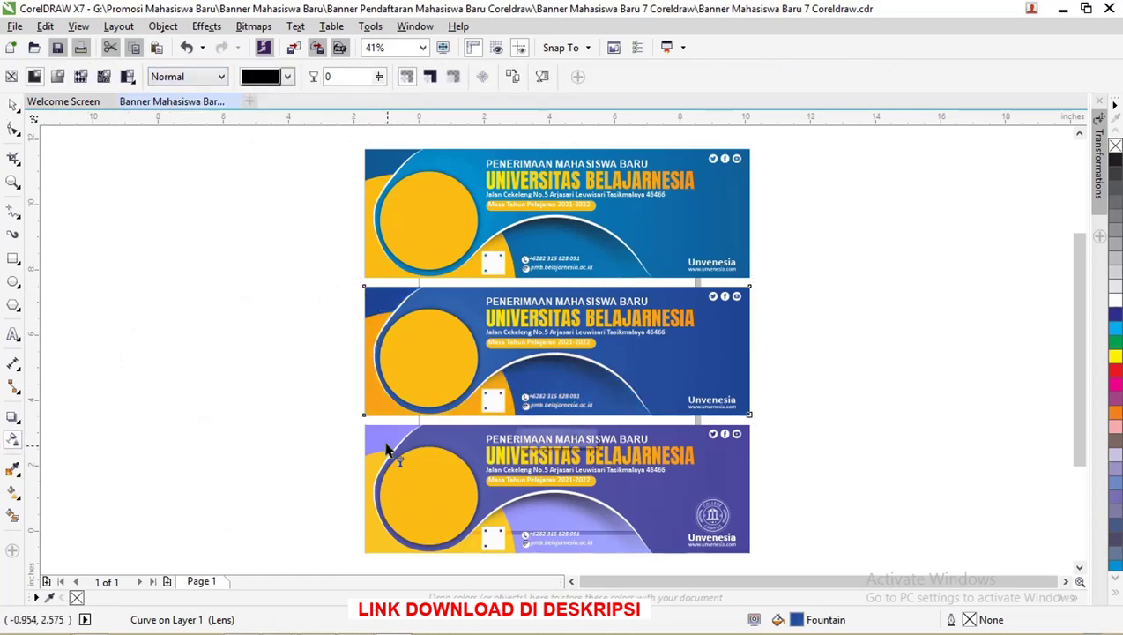
Step: Set the bottom banner's lens merge mode to Normal as well
left_click(378, 442)
left_click(210, 78)
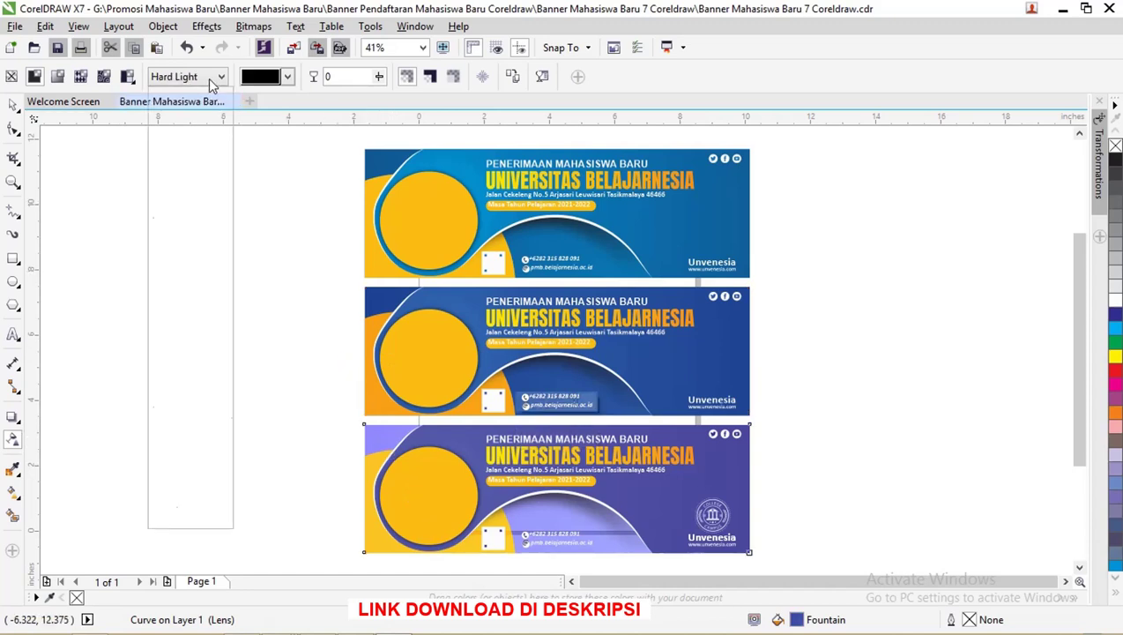
left_click(171, 95)
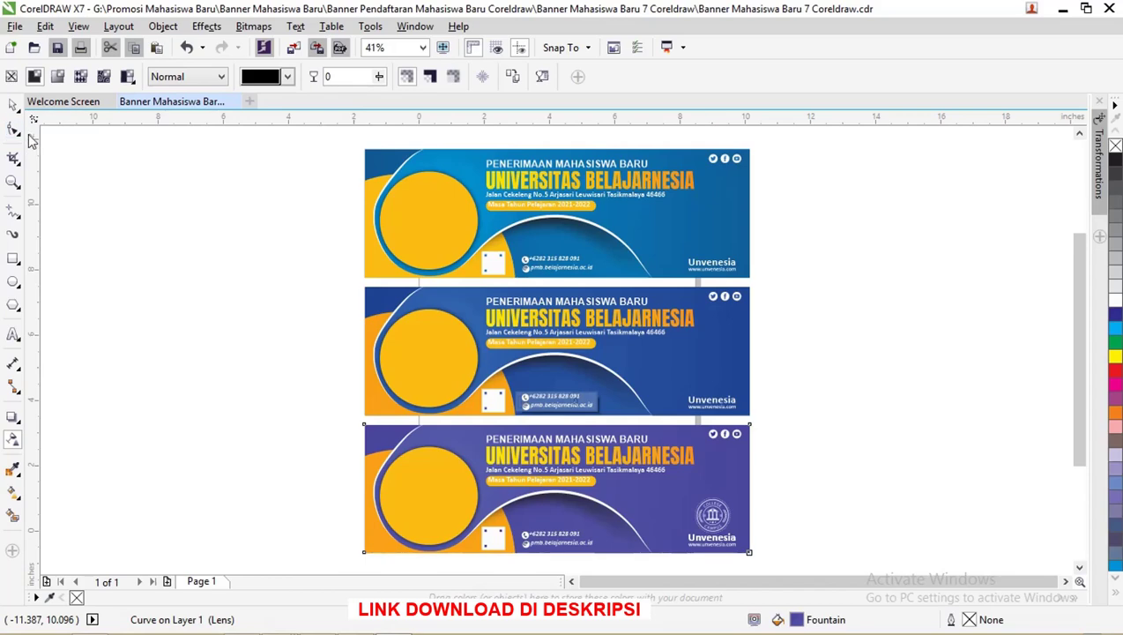
left_click(13, 105)
Step: Select the top banner's circle group and undo its accidental move
left_click(454, 256)
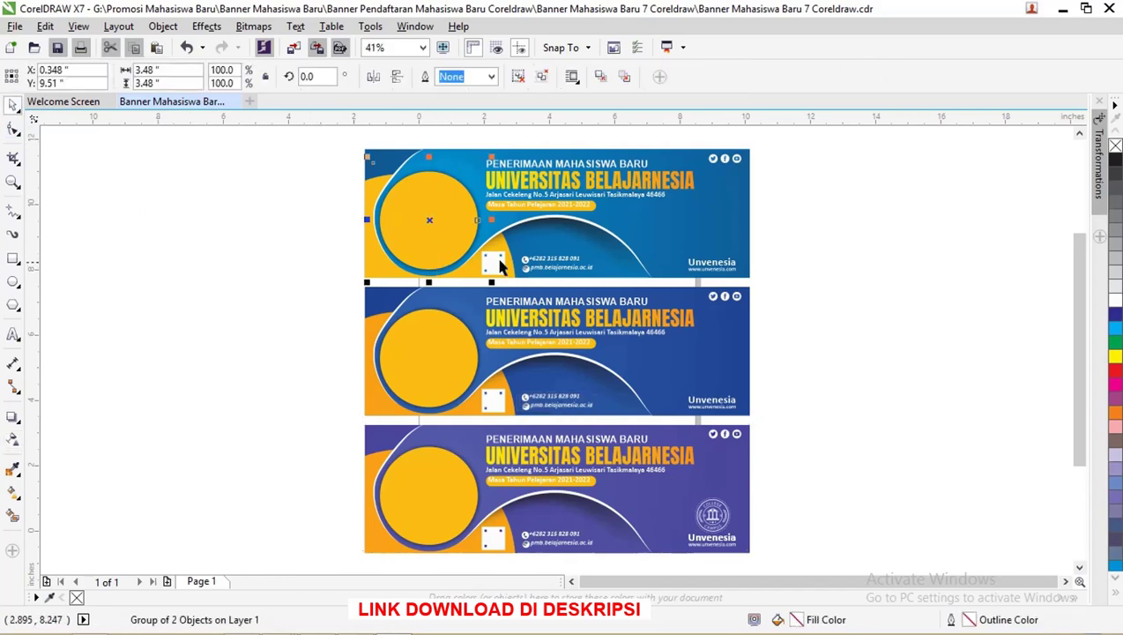
scroll(498, 260, "up", 3)
scroll(492, 249, "up", 2)
scroll(492, 250, "down", 5)
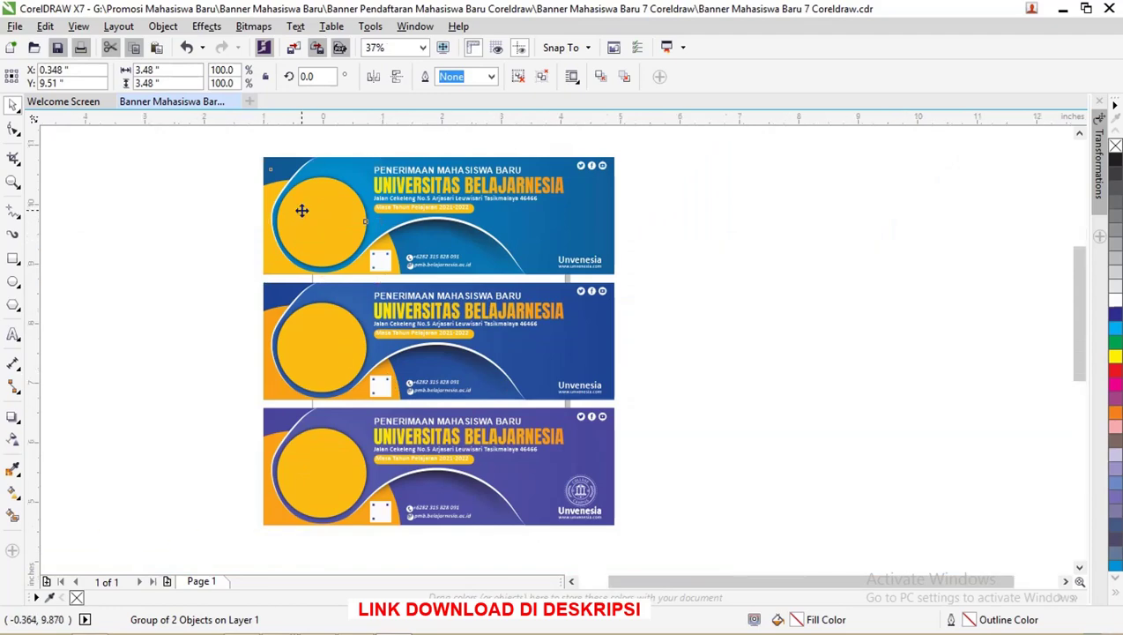
scroll(302, 213, "up", 3)
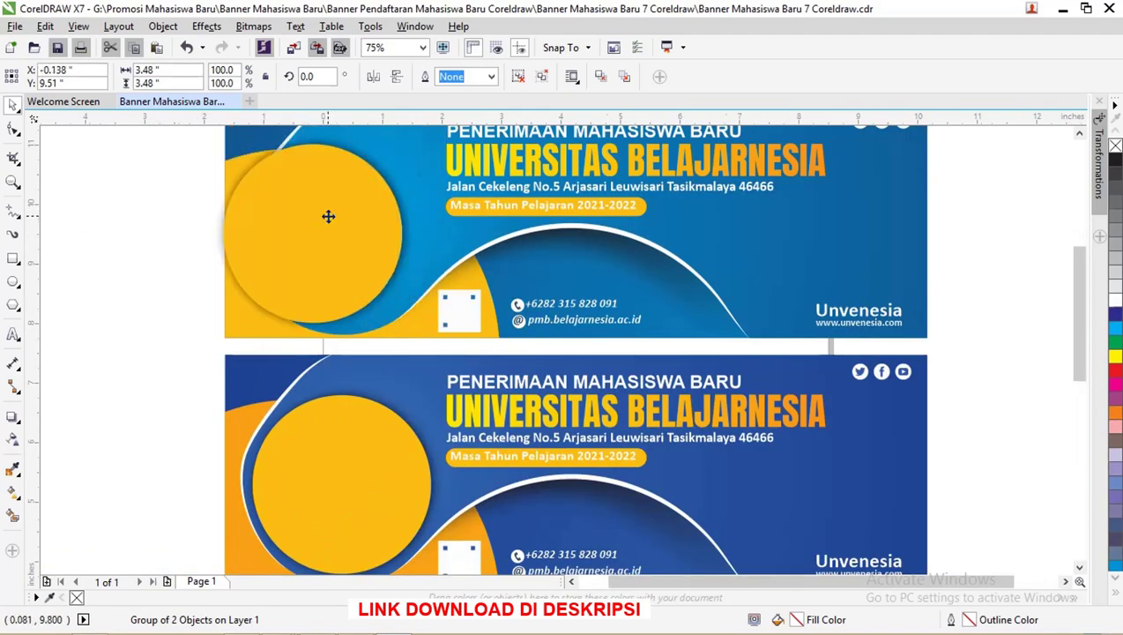
key("ctrl+z")
Step: Ungroup the circle group and select the yellow circle on its own
left_click(141, 200)
left_click(317, 218)
right_click(319, 222)
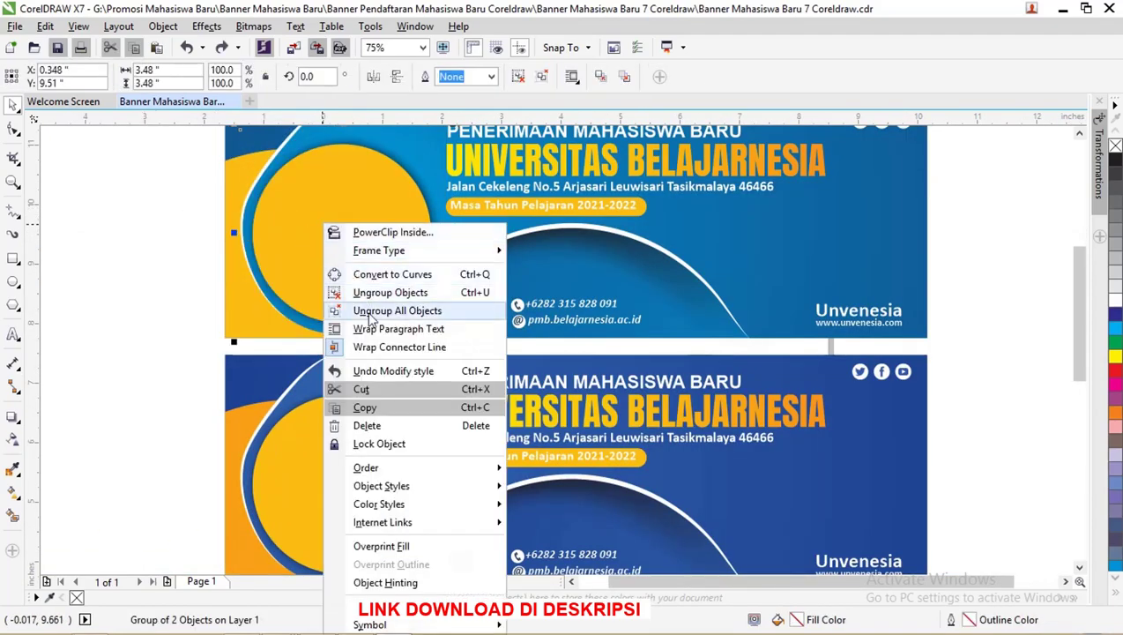
scroll(208, 245, "down", 2)
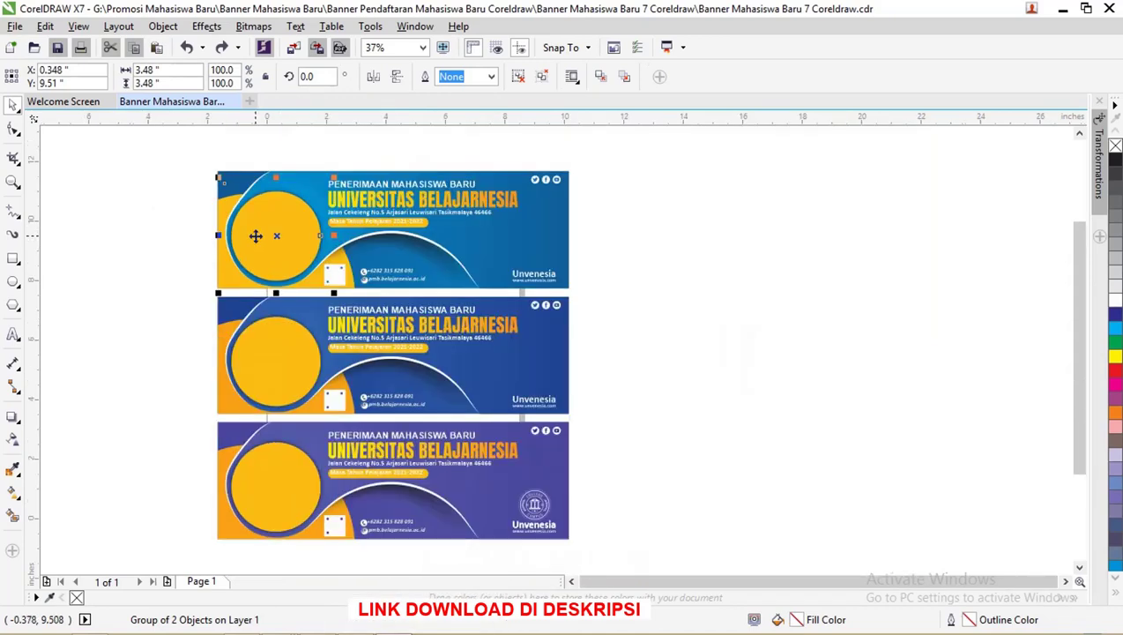
right_click(254, 226)
left_click(304, 308)
left_click(242, 237)
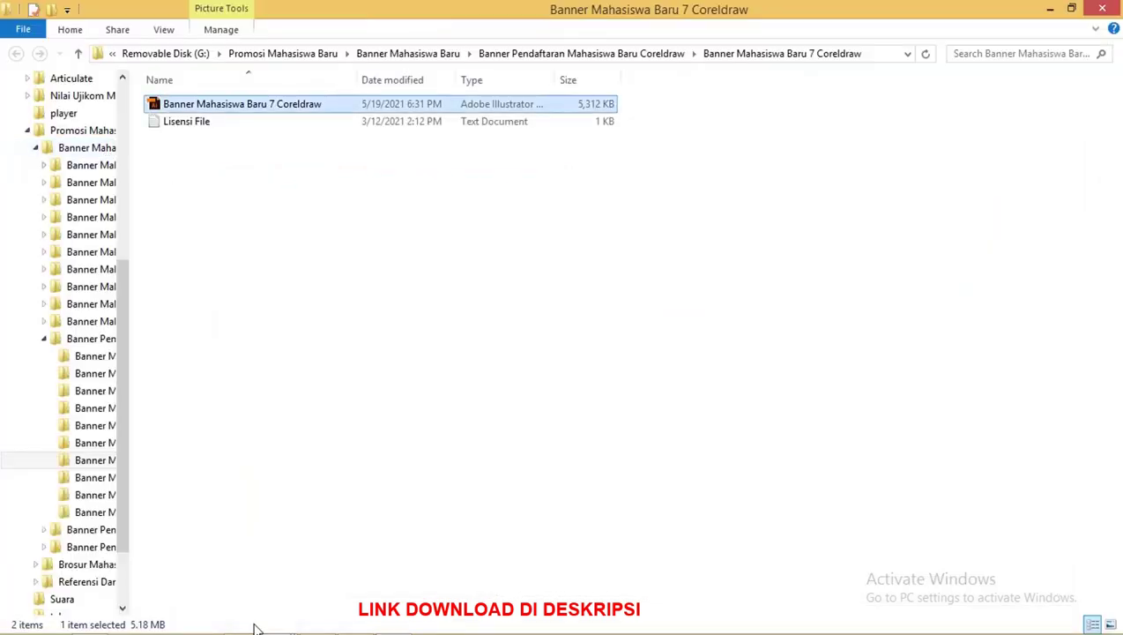
Step: Drag Model siluet Png from the Pictures folder onto the CorelDRAW banner canvas
left_click(238, 623)
mouse_move(276, 623)
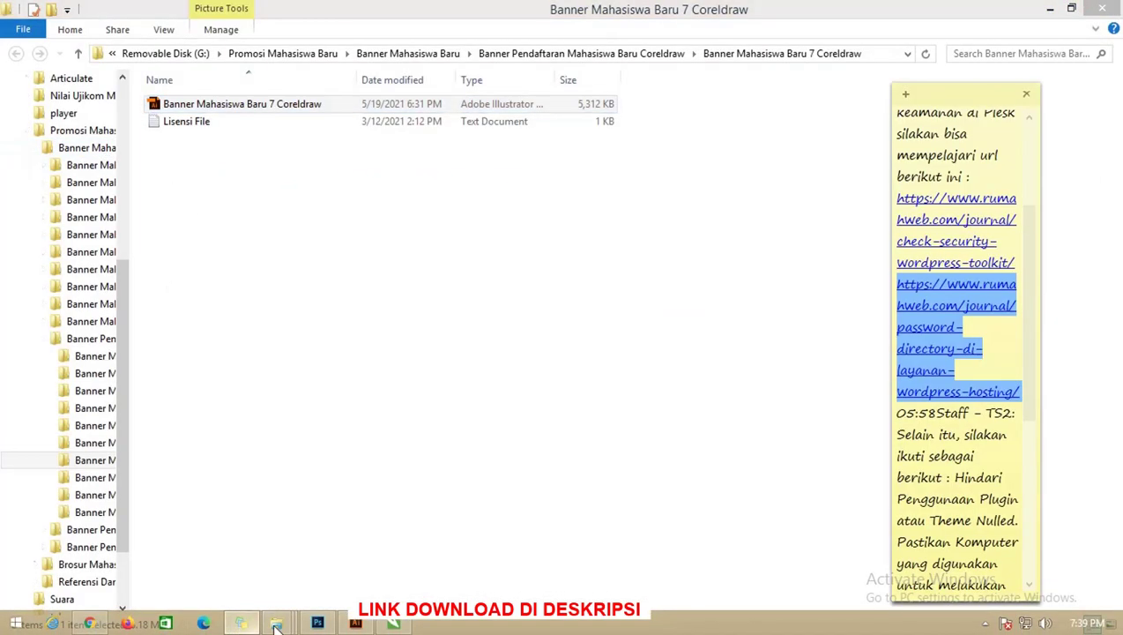
left_click(160, 571)
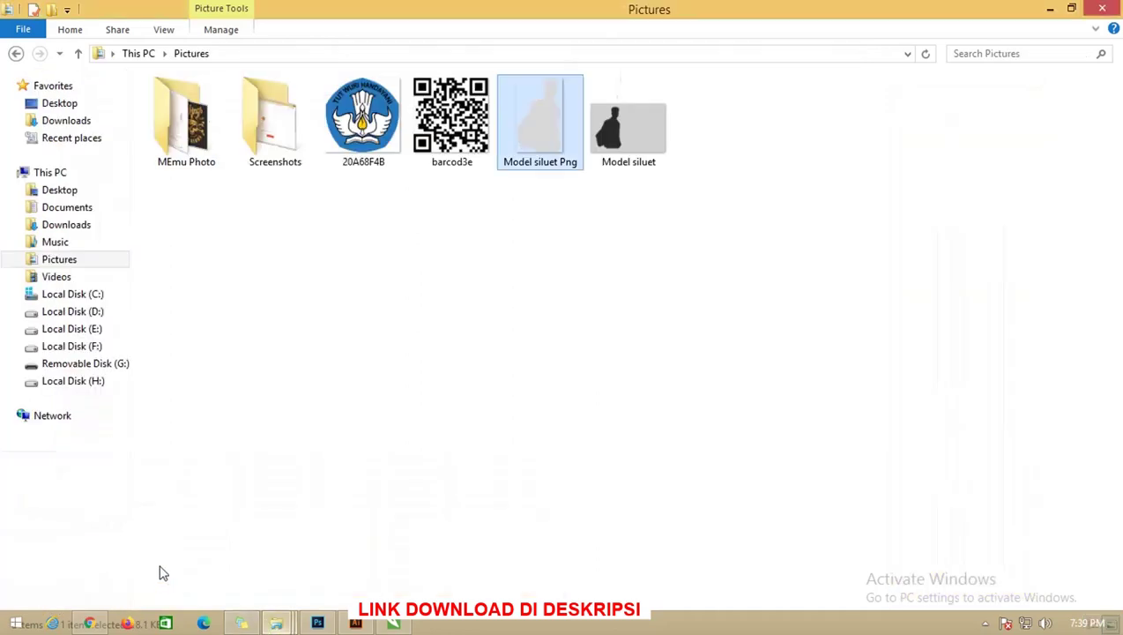
mouse_move(541, 159)
left_mouse_down()
mouse_move(532, 405)
mouse_move(271, 374)
mouse_move(133, 252)
mouse_move(668, 223)
left_mouse_up()
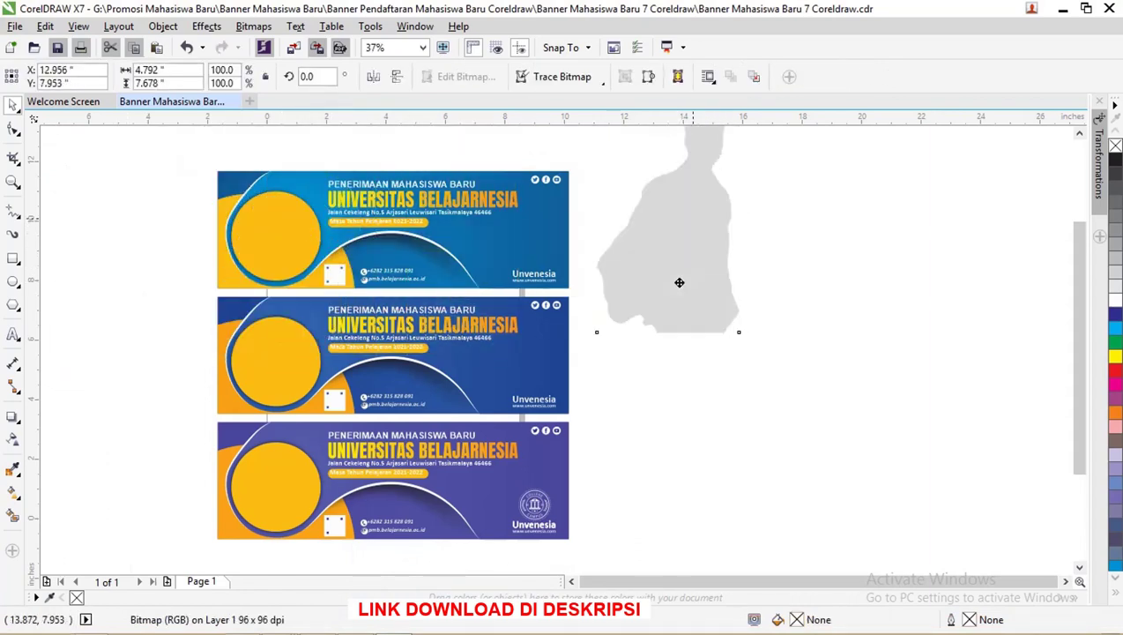
Step: Shrink the silhouette to about 50% and place it on the top banner
left_click_drag(680, 280, 663, 345)
left_click_drag(727, 165, 683, 276)
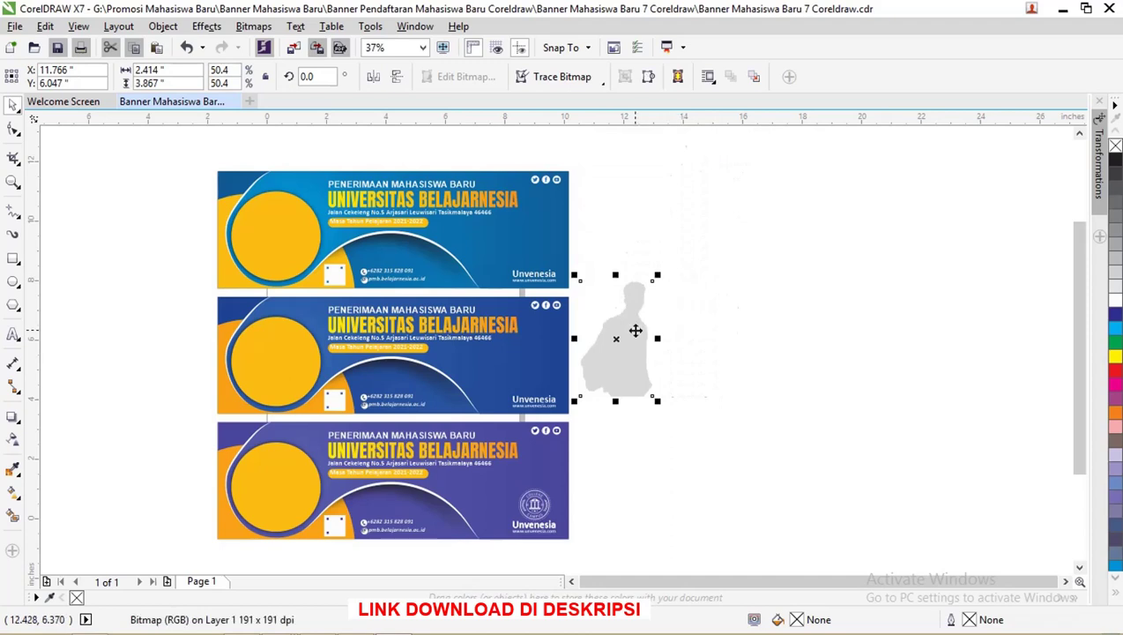
left_click_drag(636, 329, 372, 215)
scroll(236, 240, "up", 2)
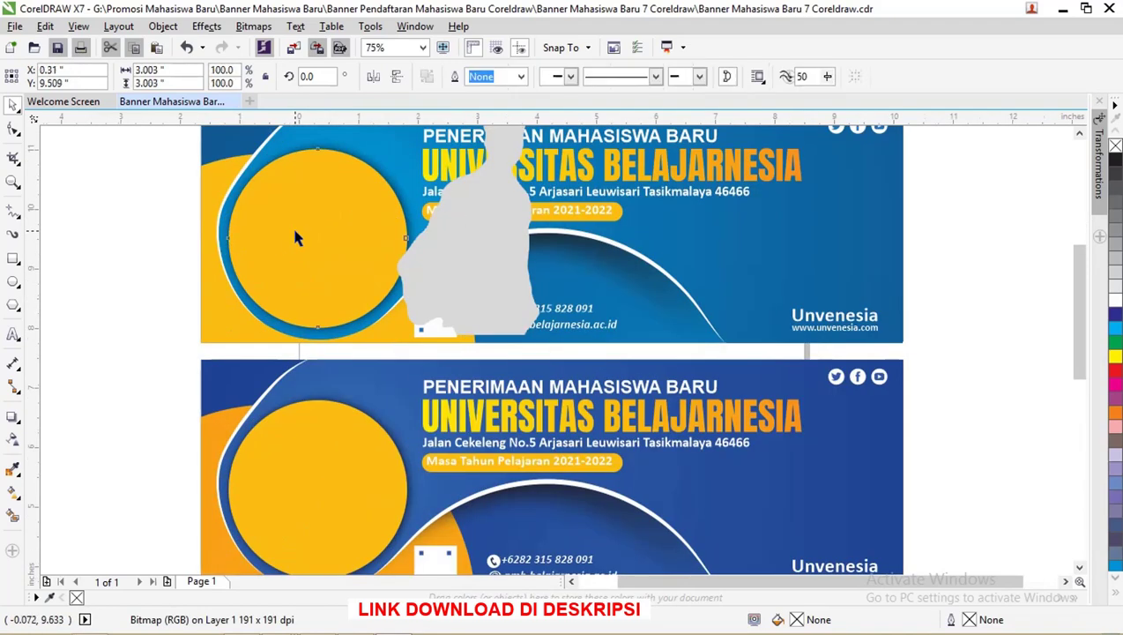
Step: Copy the top banner's yellow circle into place
left_click(272, 261)
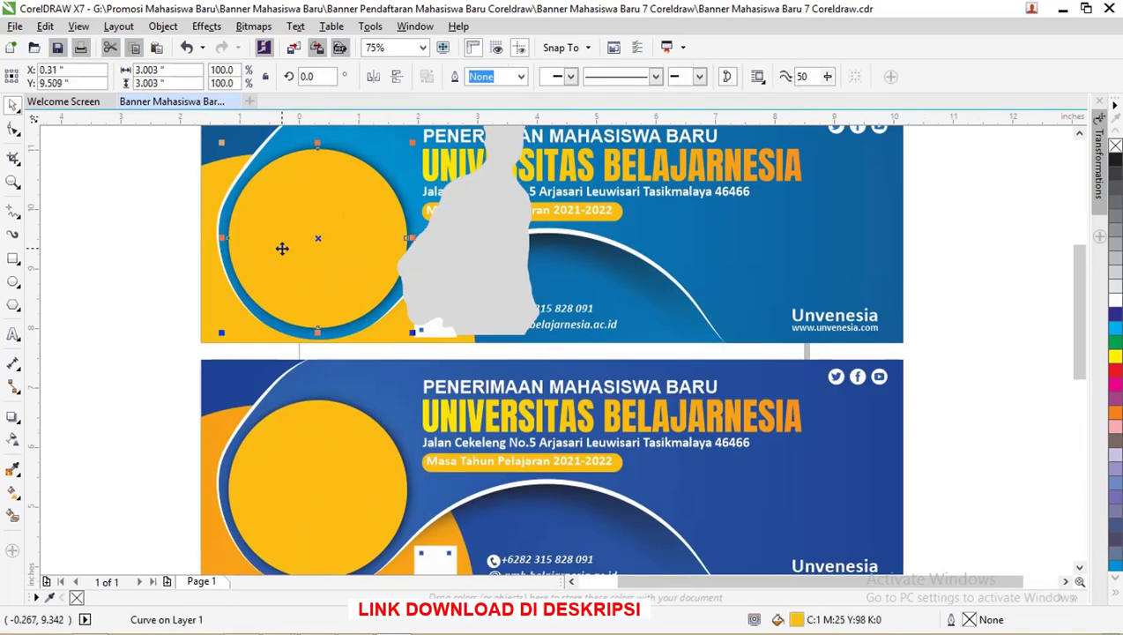
scroll(265, 259, "up", 2)
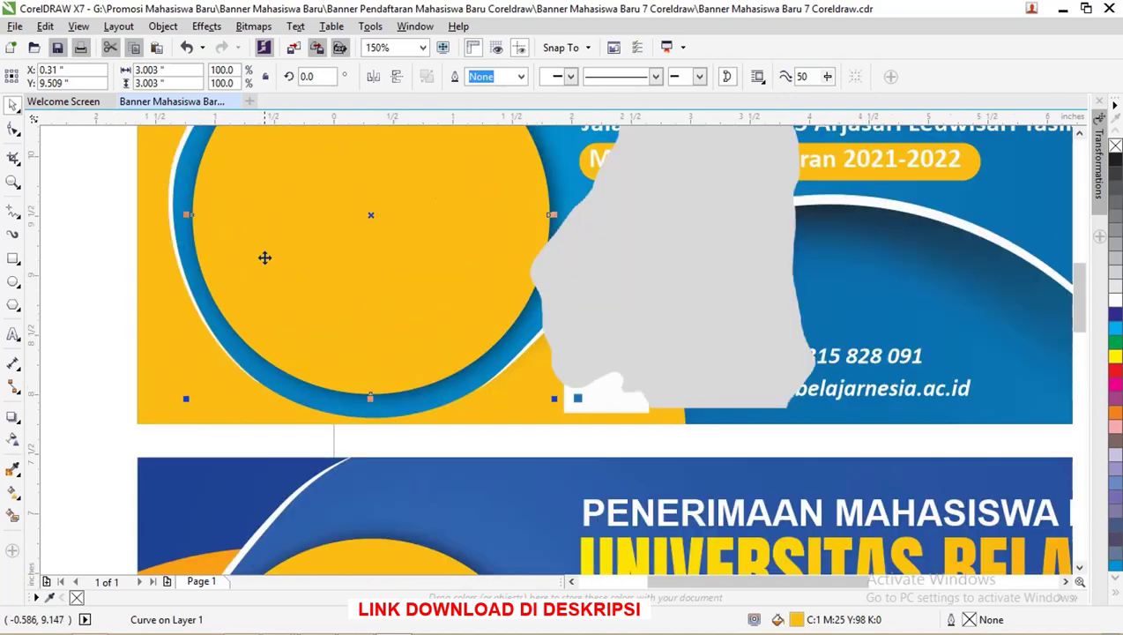
scroll(264, 257, "down", 2)
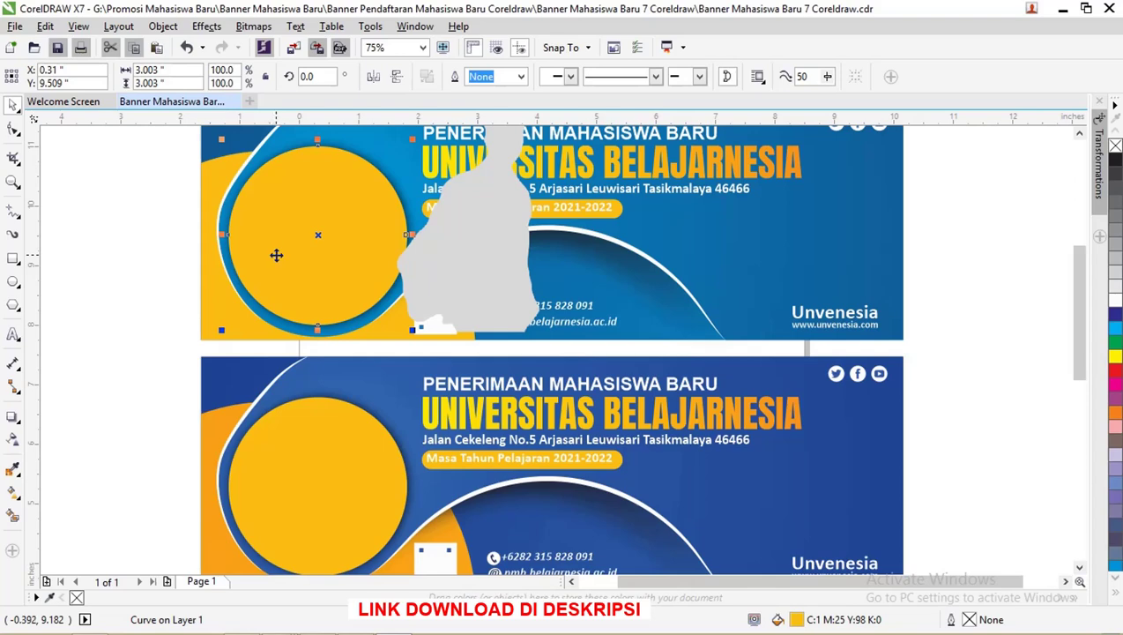
left_click(85, 266)
left_click(287, 234)
right_click(309, 200)
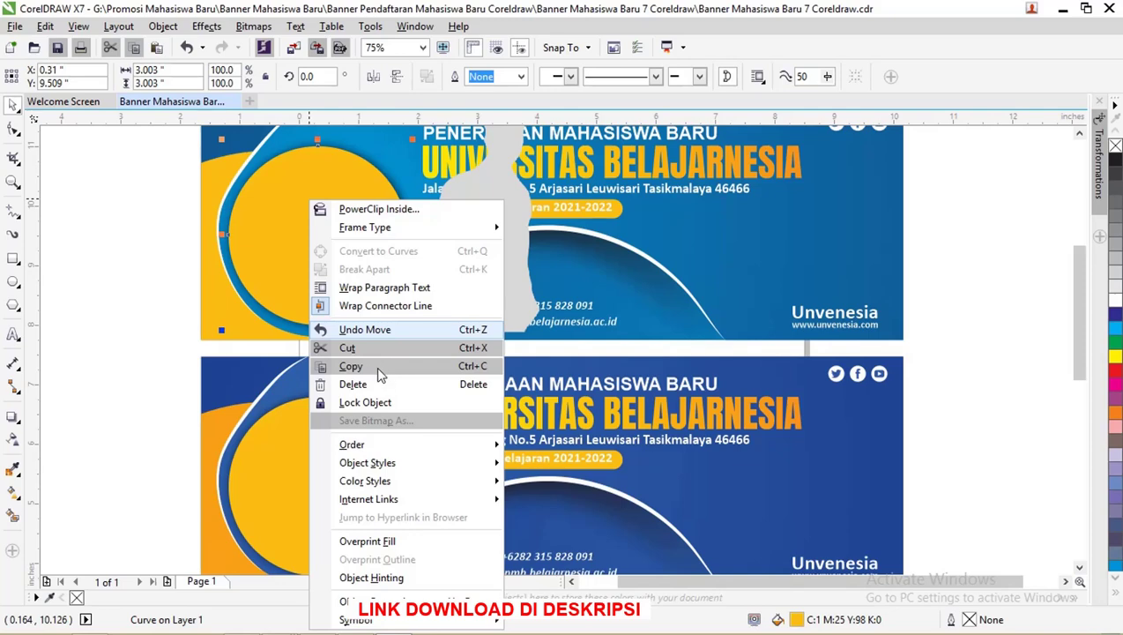
left_click(291, 243)
left_click_drag(290, 243, 324, 208)
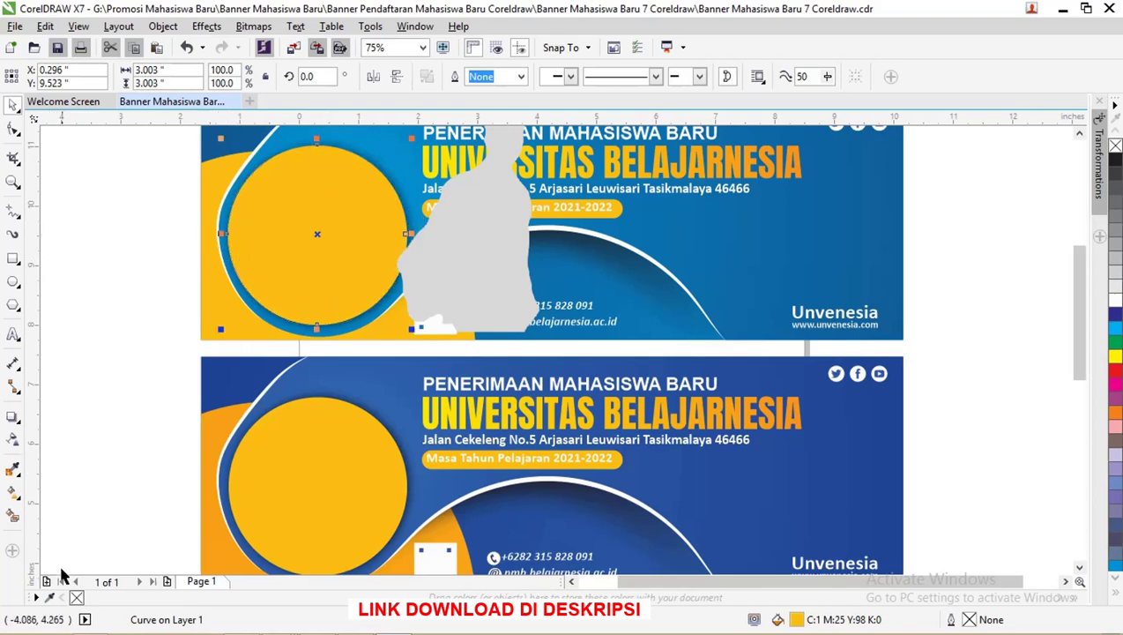
Step: Give the circle copy a black hairline outline and move the silhouette onto the yellow circle
right_click(1115, 167)
scroll(236, 196, "up", 2)
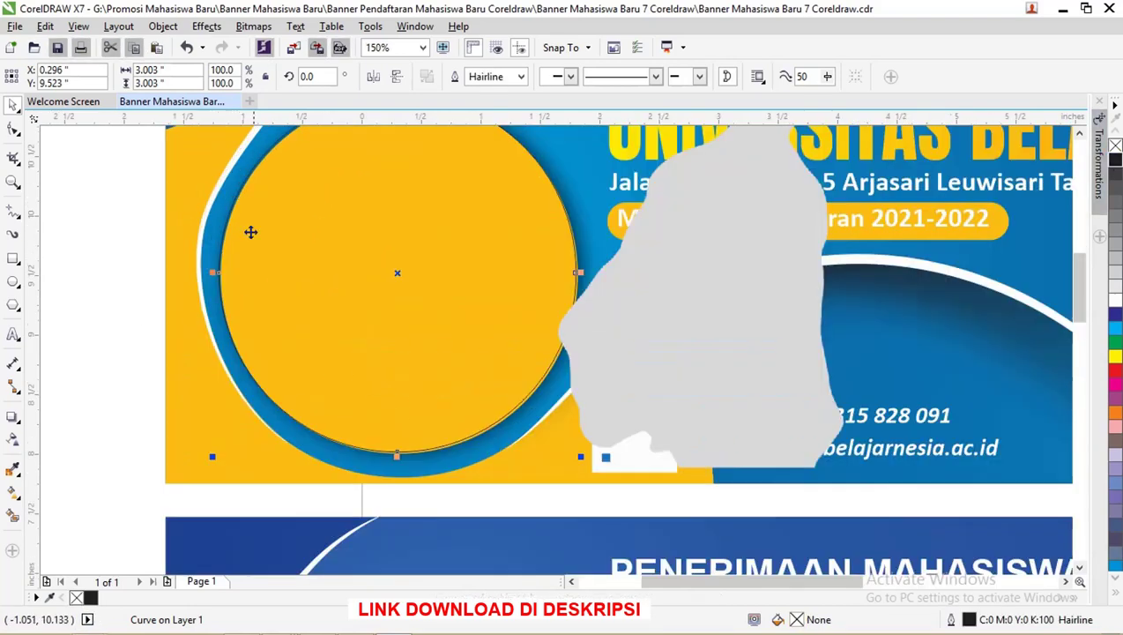
scroll(300, 373, "up", 2)
scroll(264, 268, "down", 1)
scroll(264, 266, "down", 1)
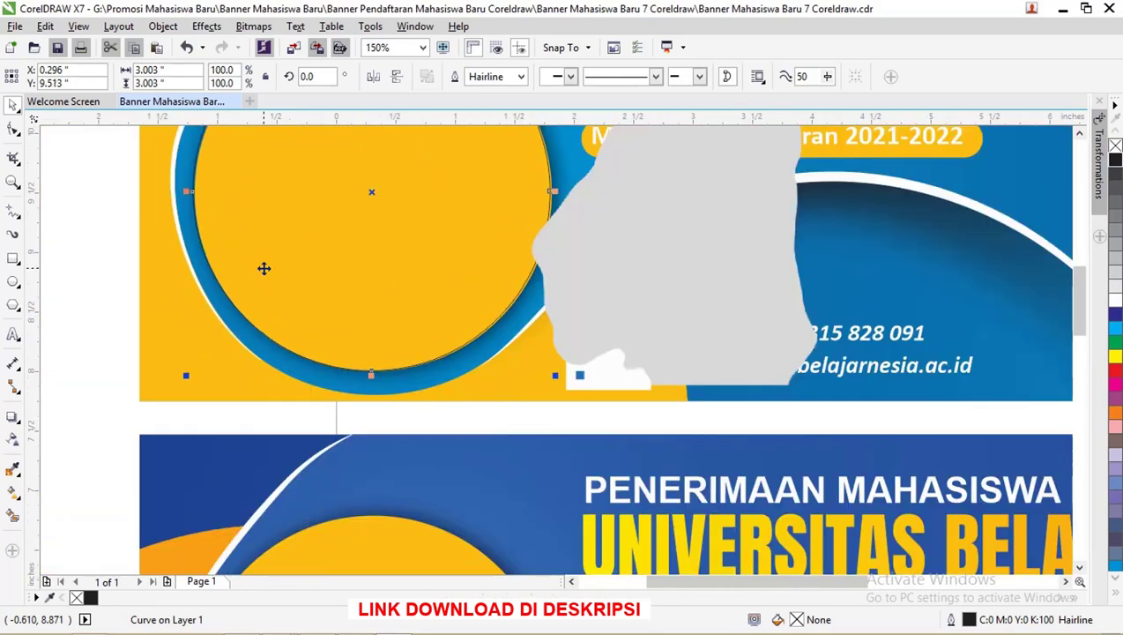
left_click(264, 268)
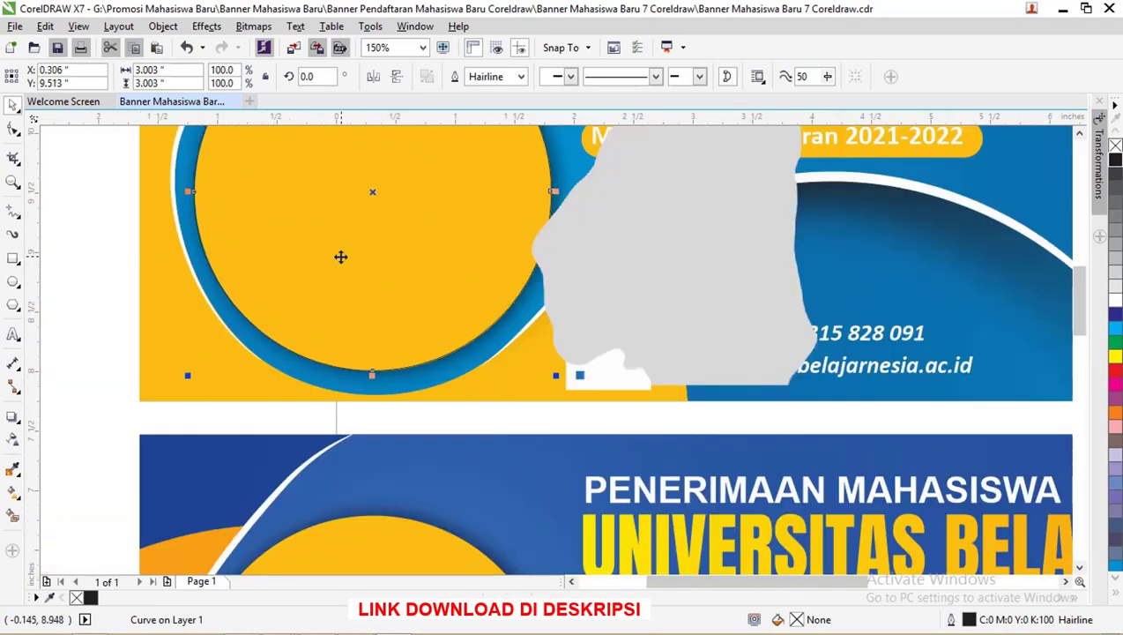
mouse_move(633, 246)
left_mouse_down()
mouse_move(341, 294)
mouse_move(374, 281)
left_mouse_up()
Step: Bring the outlined circle to the front of the page, over the silhouette
scroll(370, 273, "down", 2)
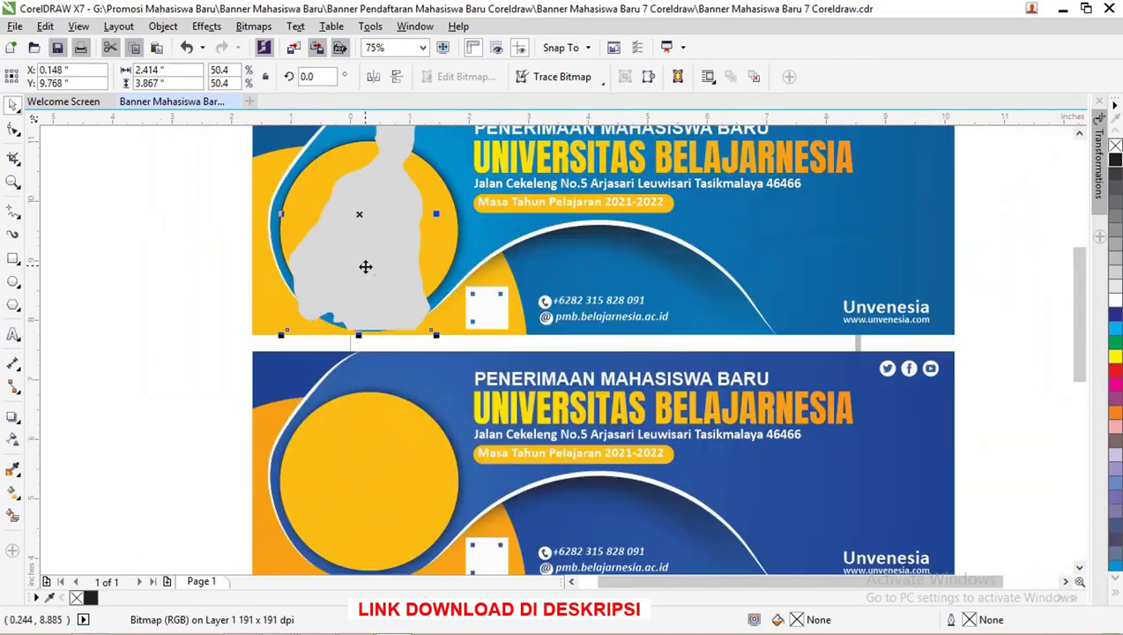
scroll(396, 201, "up", 2)
left_click(495, 201)
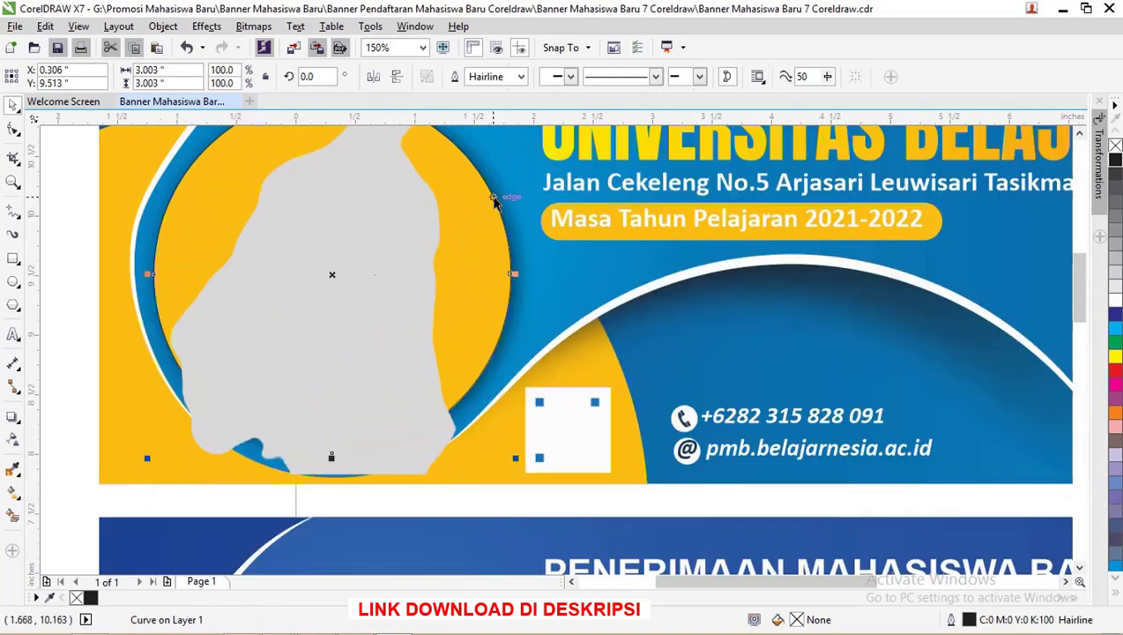
right_click(494, 198)
mouse_move(564, 443)
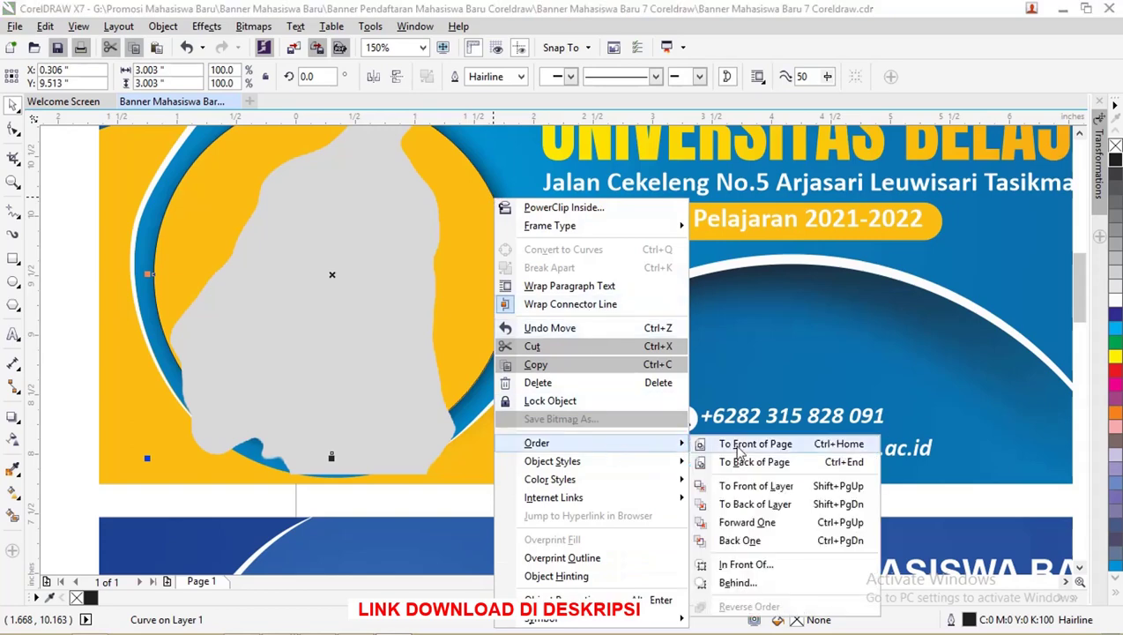
left_click(747, 447)
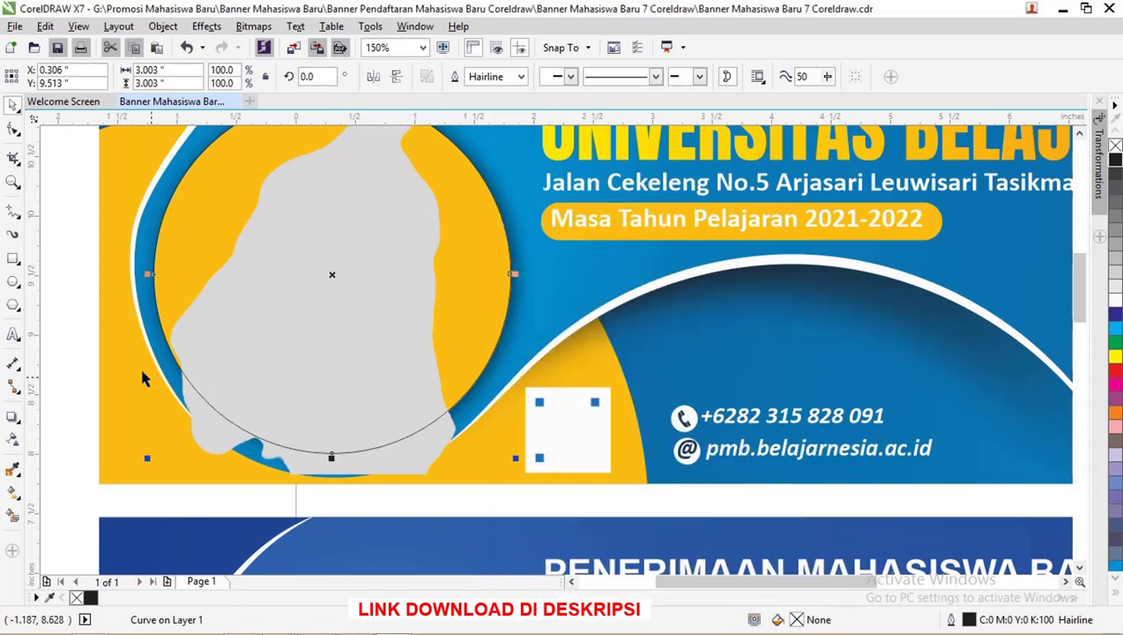
Step: Add nodes on the circle's lower-left edge and along its bottom
left_click(14, 129)
scroll(138, 392, "up", 1)
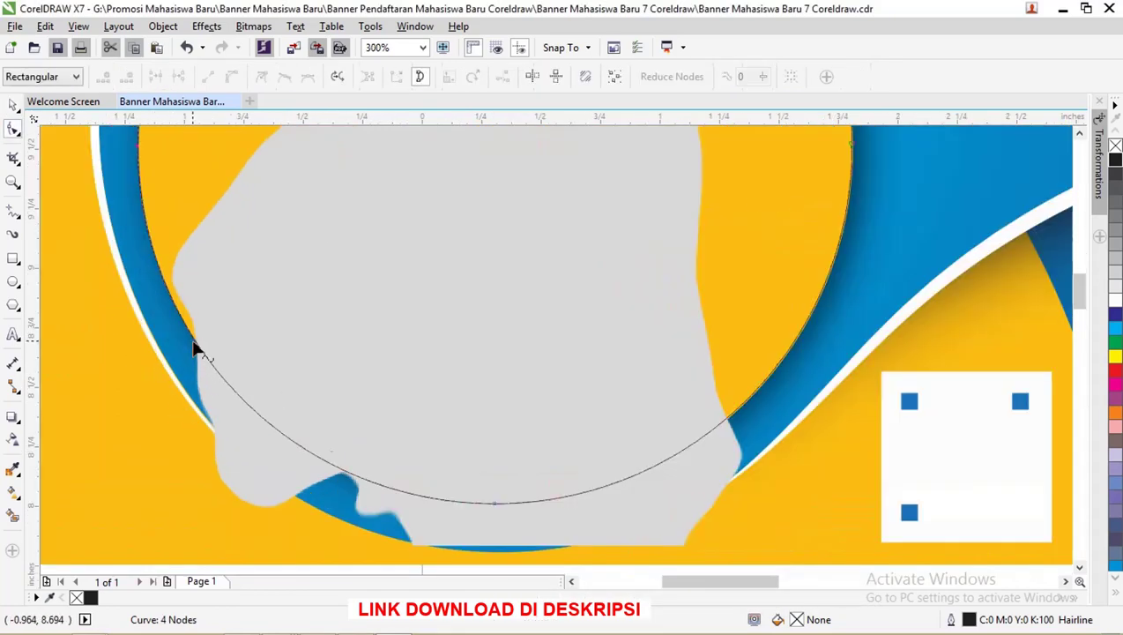
double_click(195, 338)
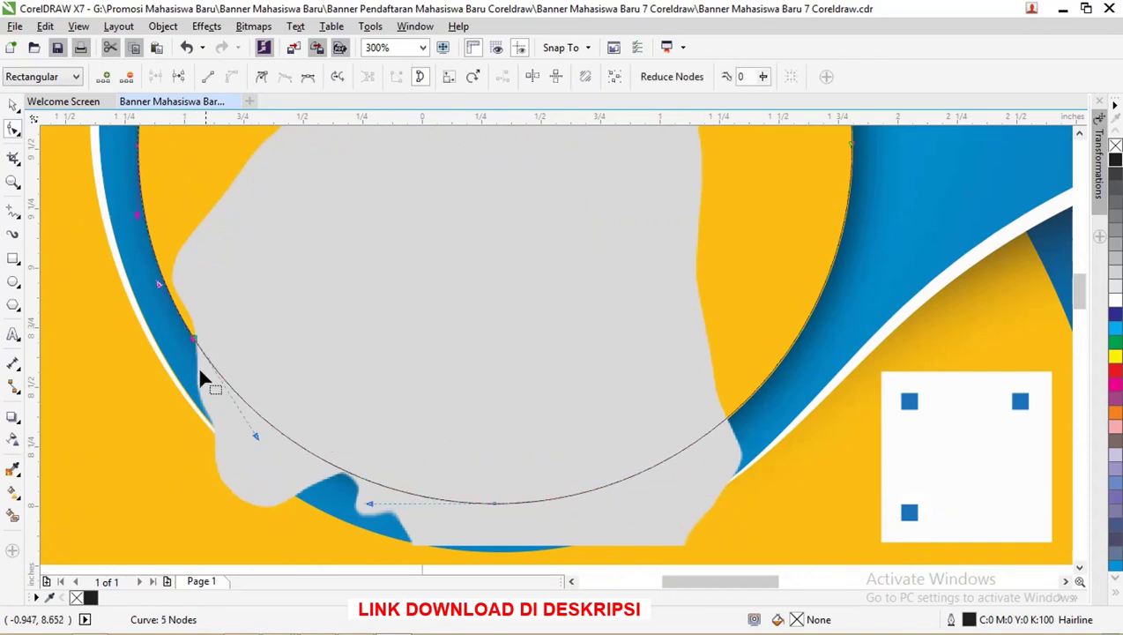
double_click(347, 476)
key("space")
key("a")
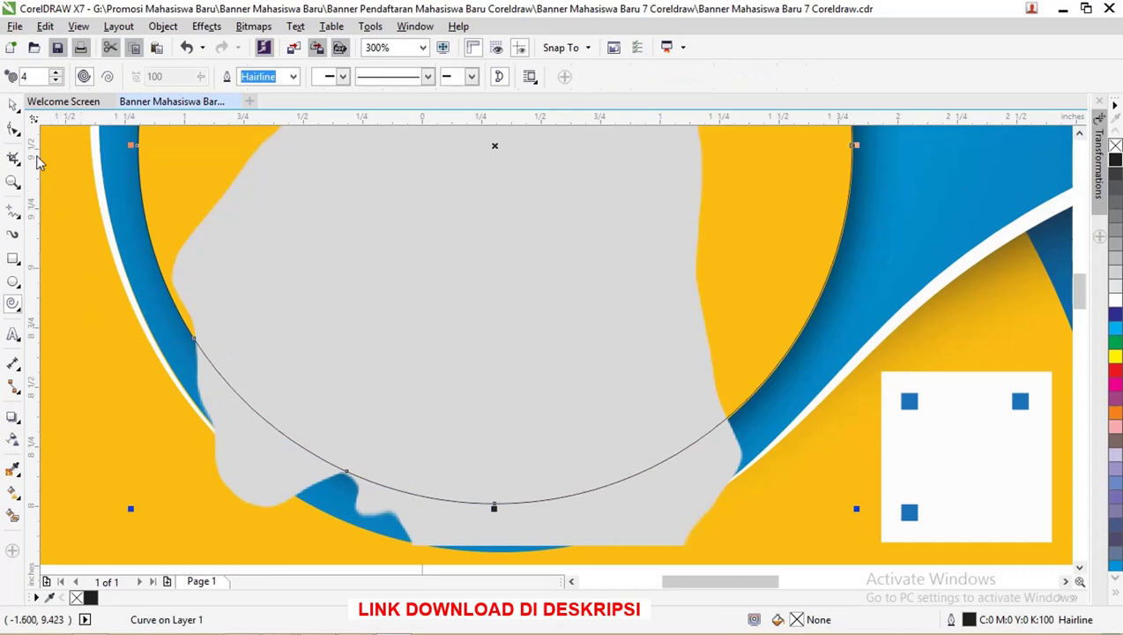
Step: Make the lower-left node a cusp and drag its handles into an outward loop
left_click(13, 129)
left_click(194, 341)
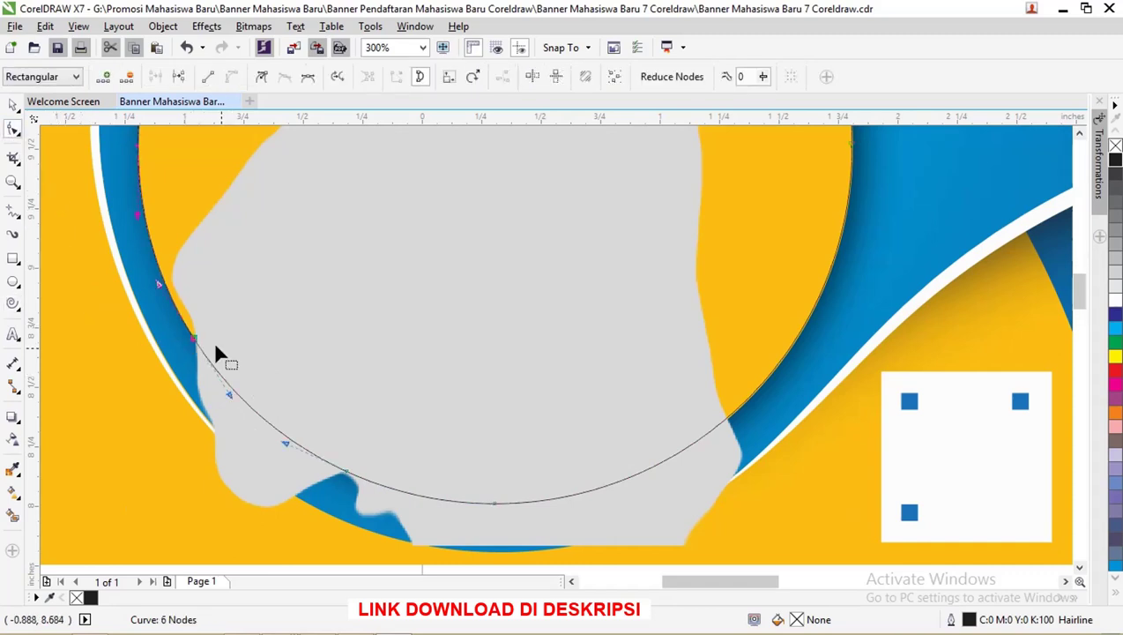
left_click(263, 77)
left_click_drag(227, 394, 351, 436)
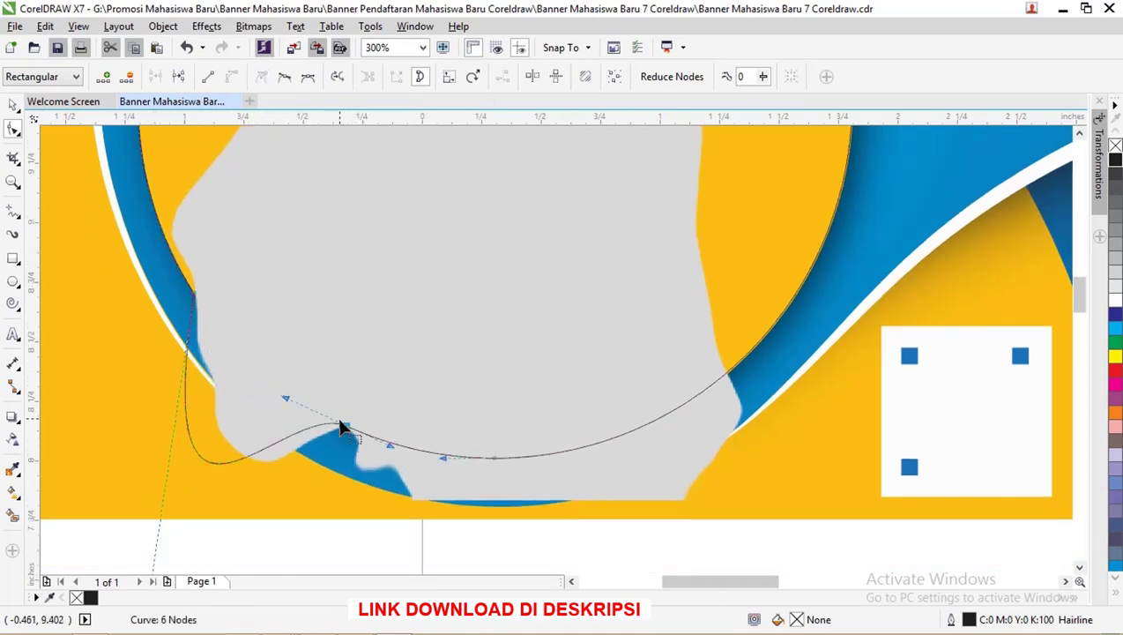
left_click_drag(287, 398, 304, 461)
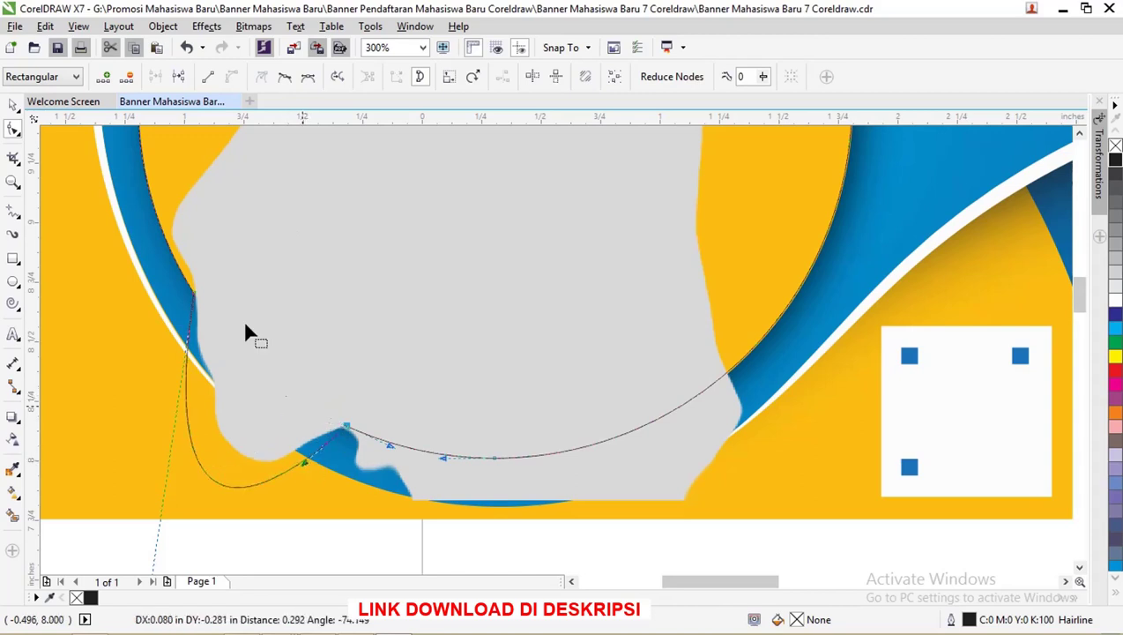
left_click(13, 104)
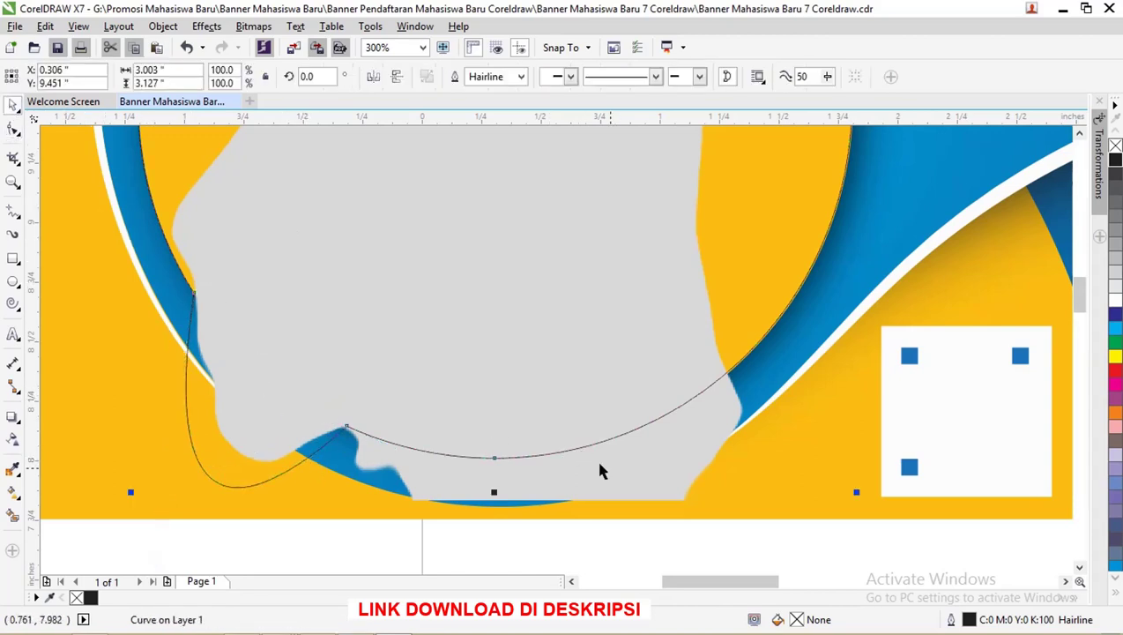
left_click(679, 476)
Step: PowerClip the silhouette bitmap inside the reshaped circle curve
right_click(676, 473)
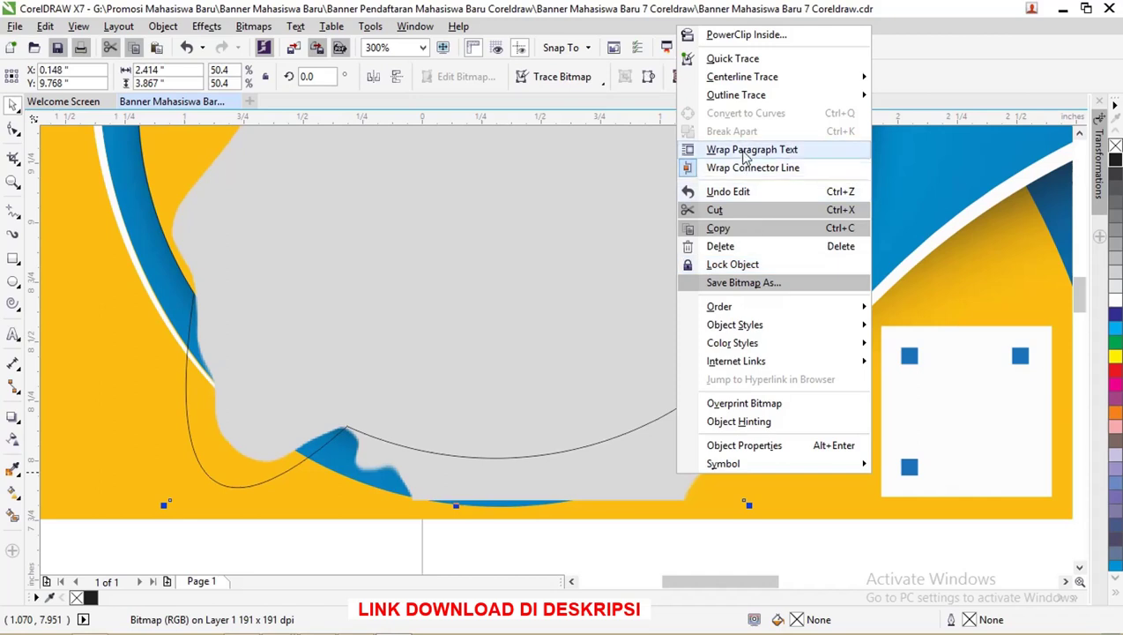
left_click(770, 36)
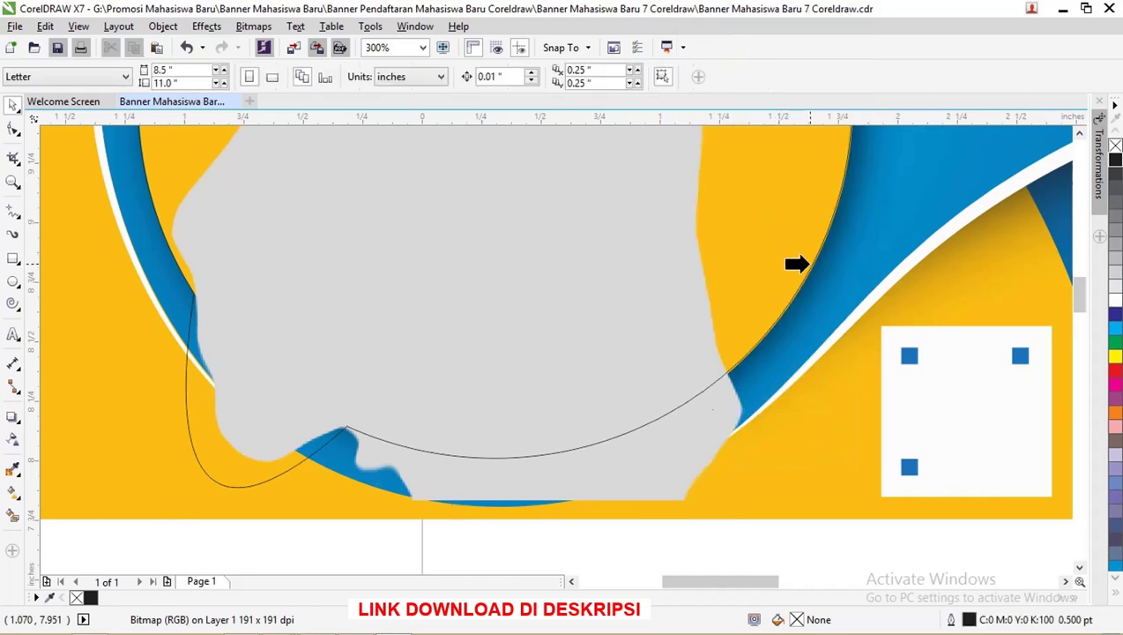
left_click(808, 263)
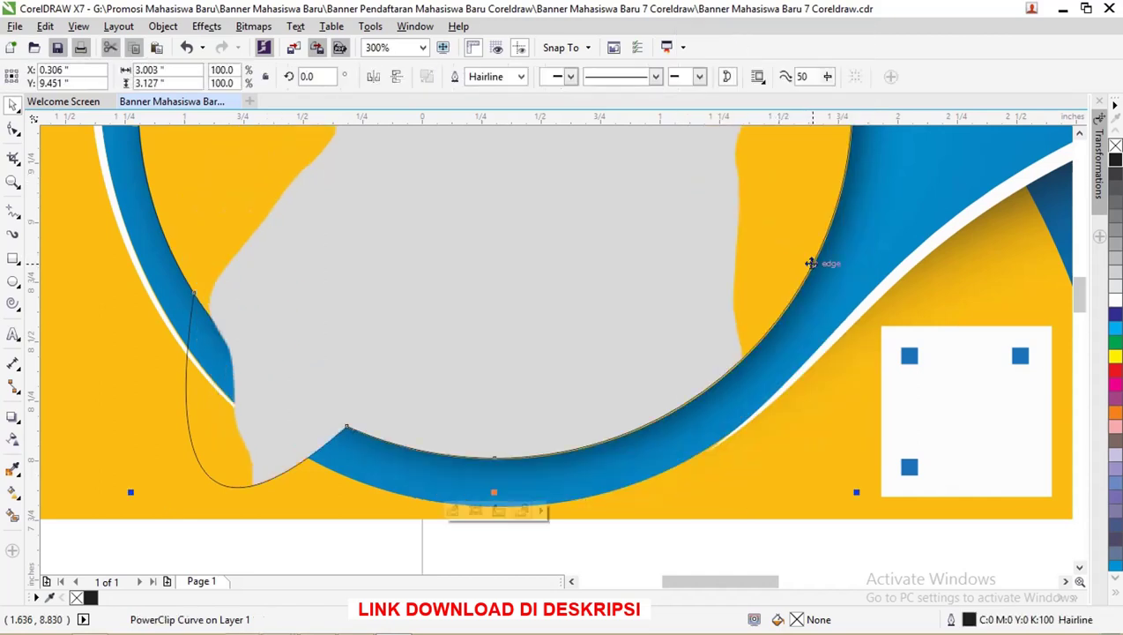
scroll(163, 294, "down", 2)
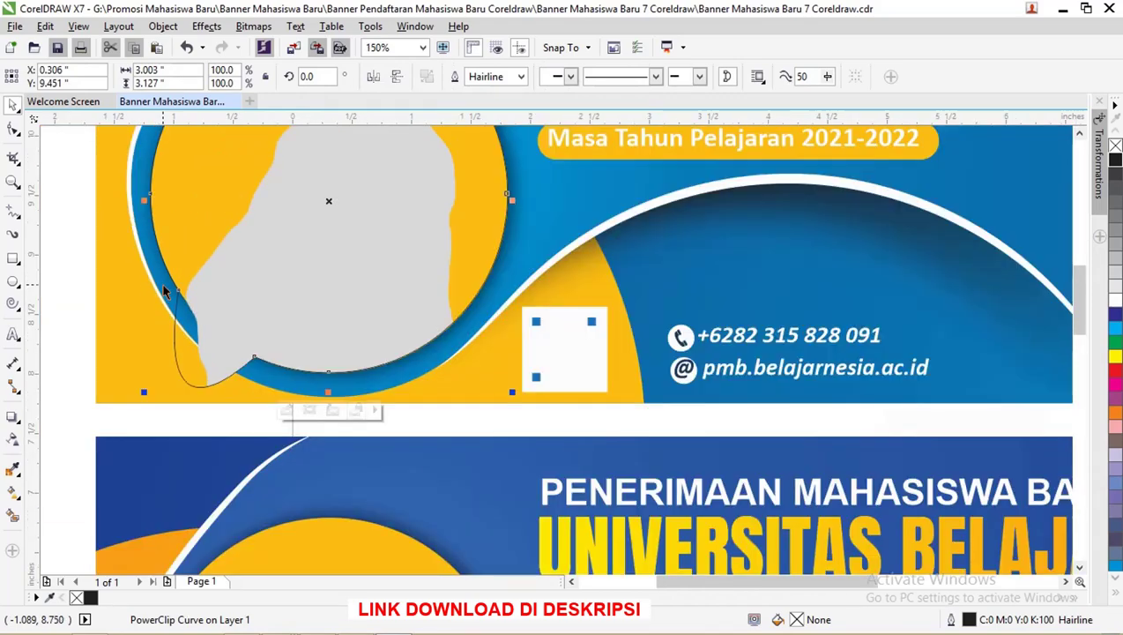
scroll(163, 293, "down", 1)
Step: Try shrinking the silhouette to about 30% and moving the curve, then undo
left_click(300, 282, "ctrl")
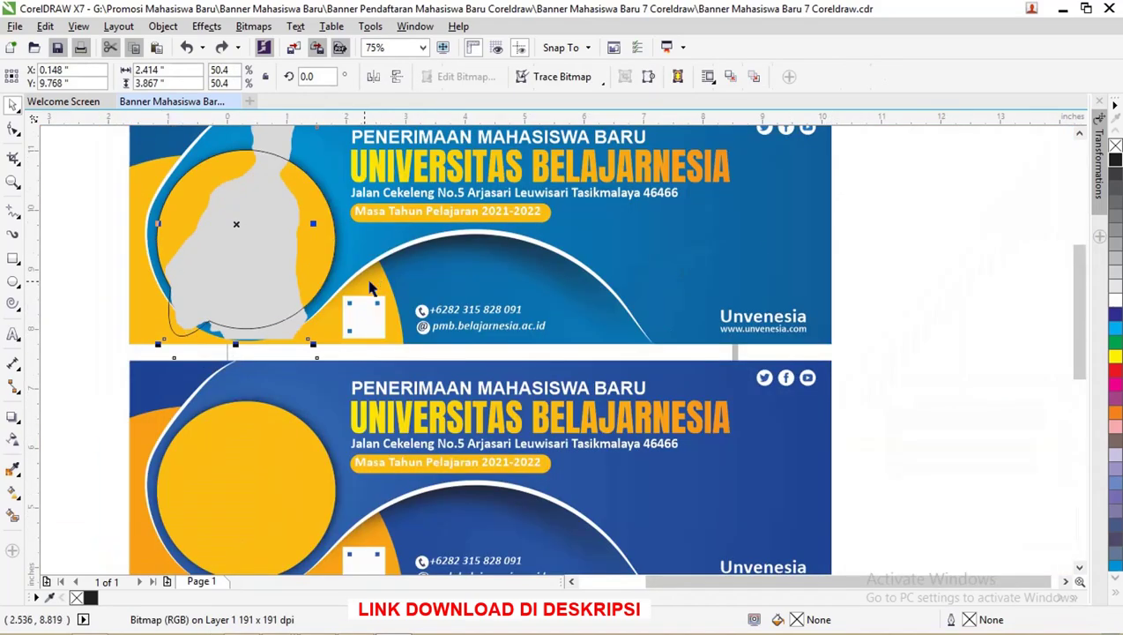
scroll(308, 256, "down", 2)
scroll(351, 304, "up", 2)
left_click(362, 263)
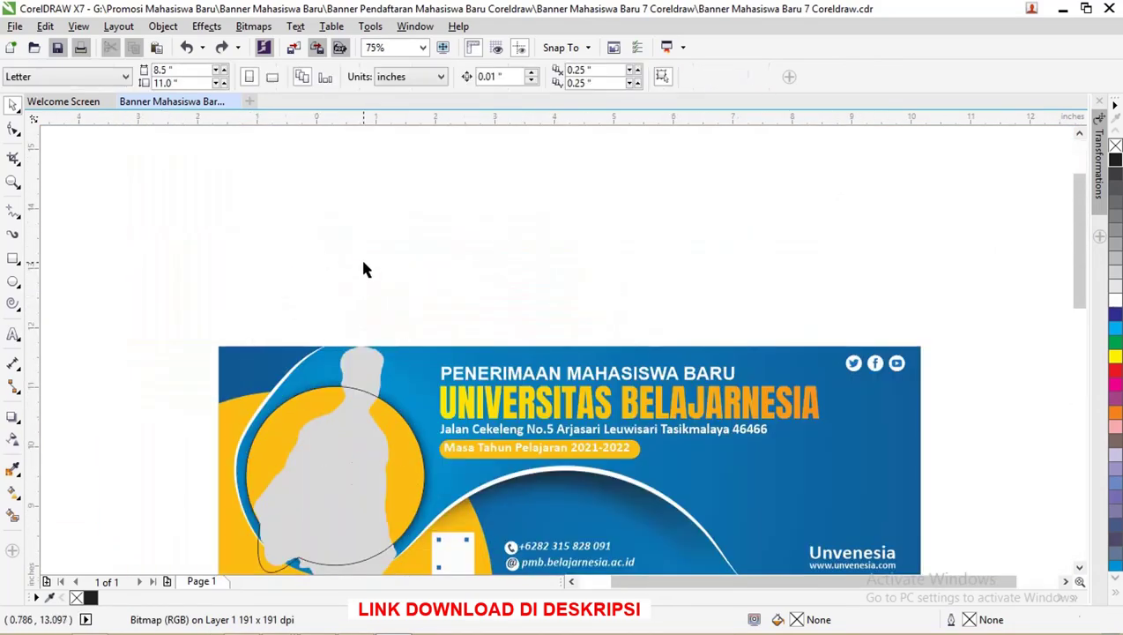
scroll(371, 310, "down", 1)
left_click(371, 310)
scroll(370, 309, "up", 2)
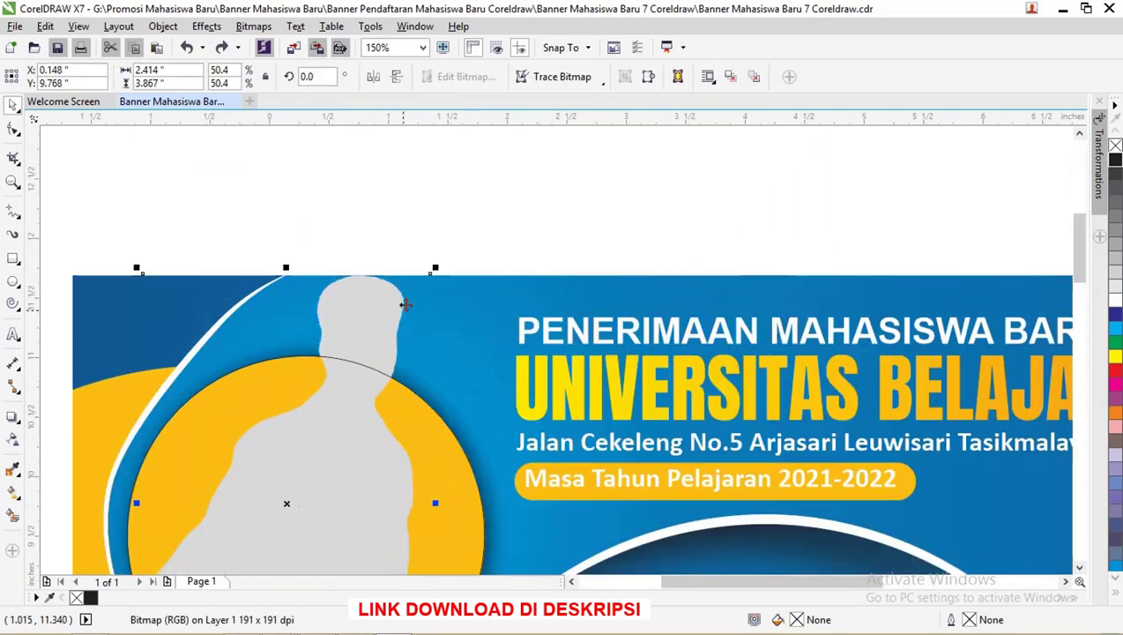
left_click_drag(434, 269, 371, 291)
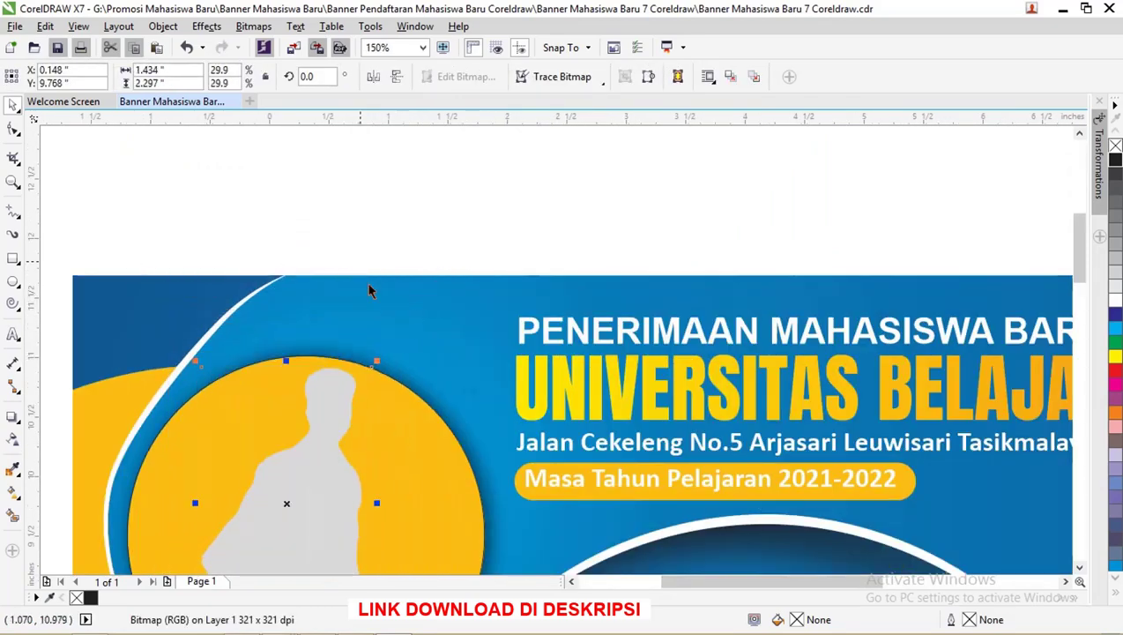
scroll(371, 291, "down", 2)
scroll(344, 317, "up", 1)
left_click(348, 334)
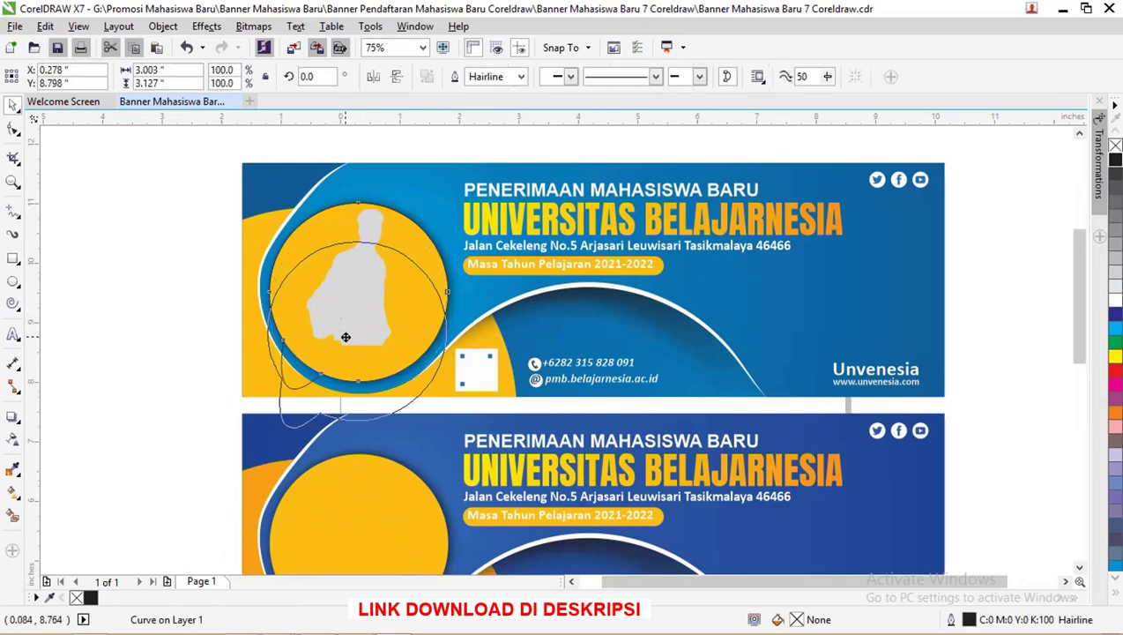
left_click_drag(350, 335, 352, 296)
left_click(369, 239)
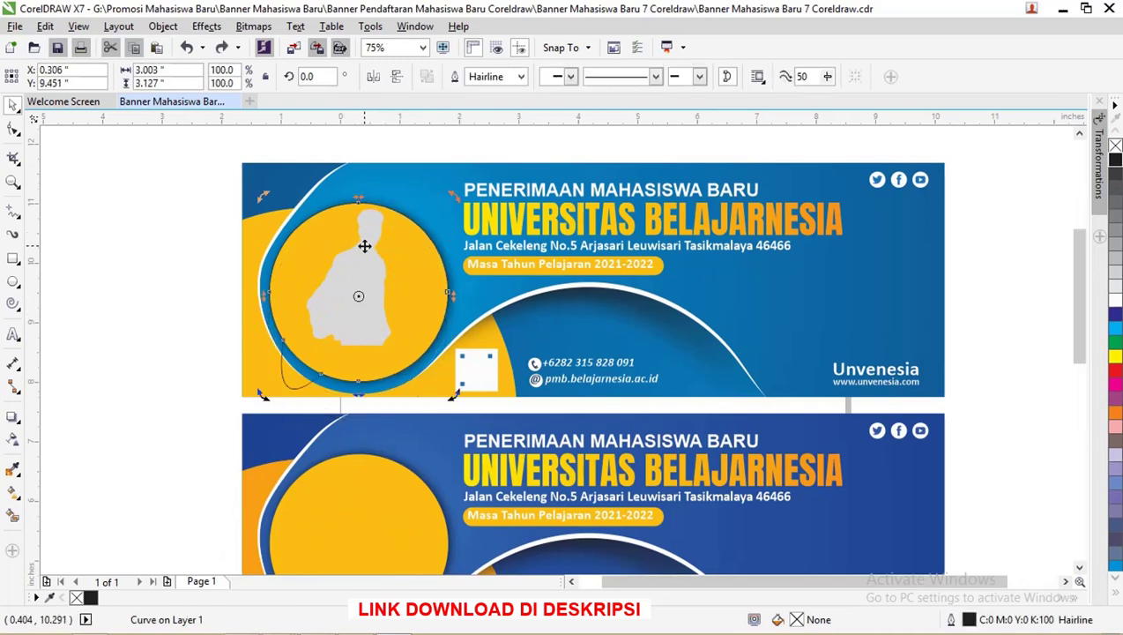
key("ctrl+z")
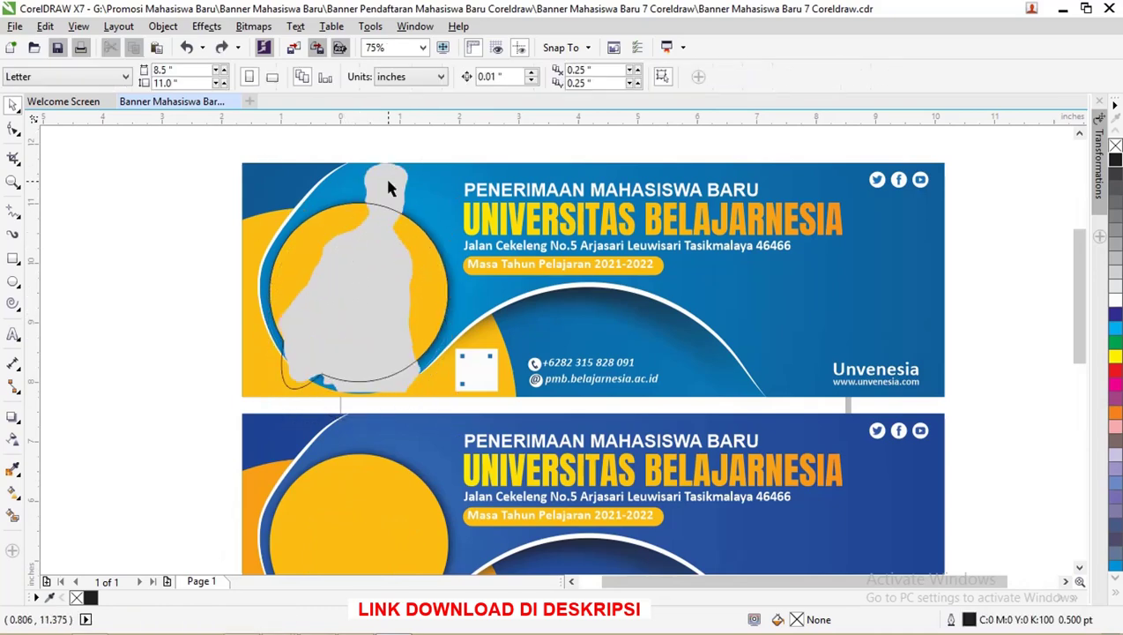
Step: Bring the silhouette to the front of the page and shrink it to fit the yellow circle
right_click(388, 180)
left_click(381, 181)
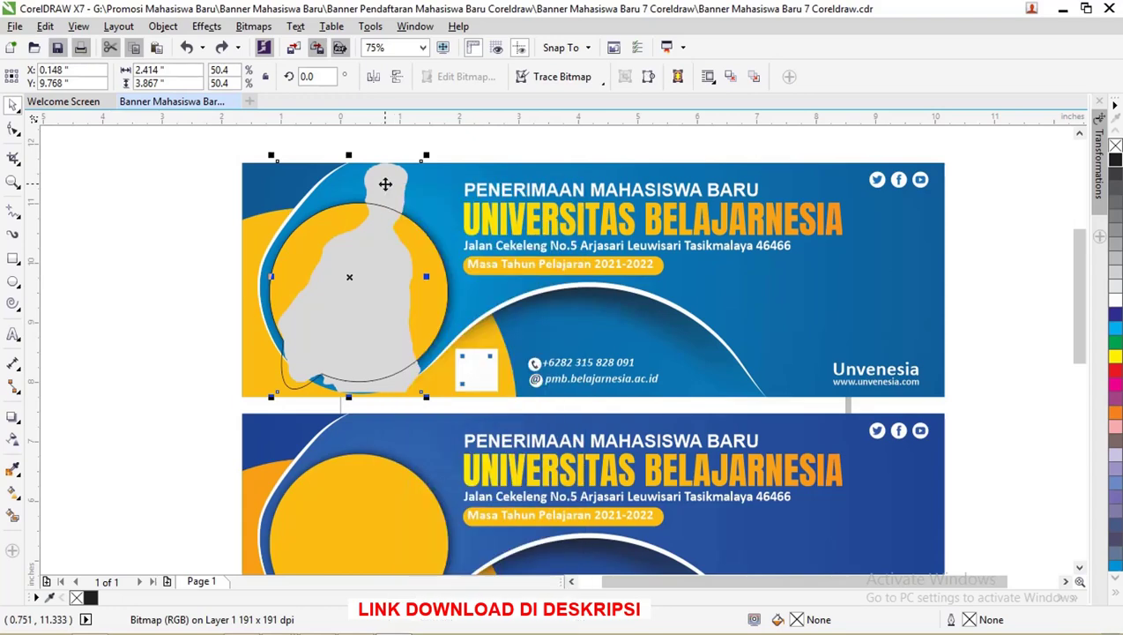
right_click(385, 185)
mouse_move(428, 465)
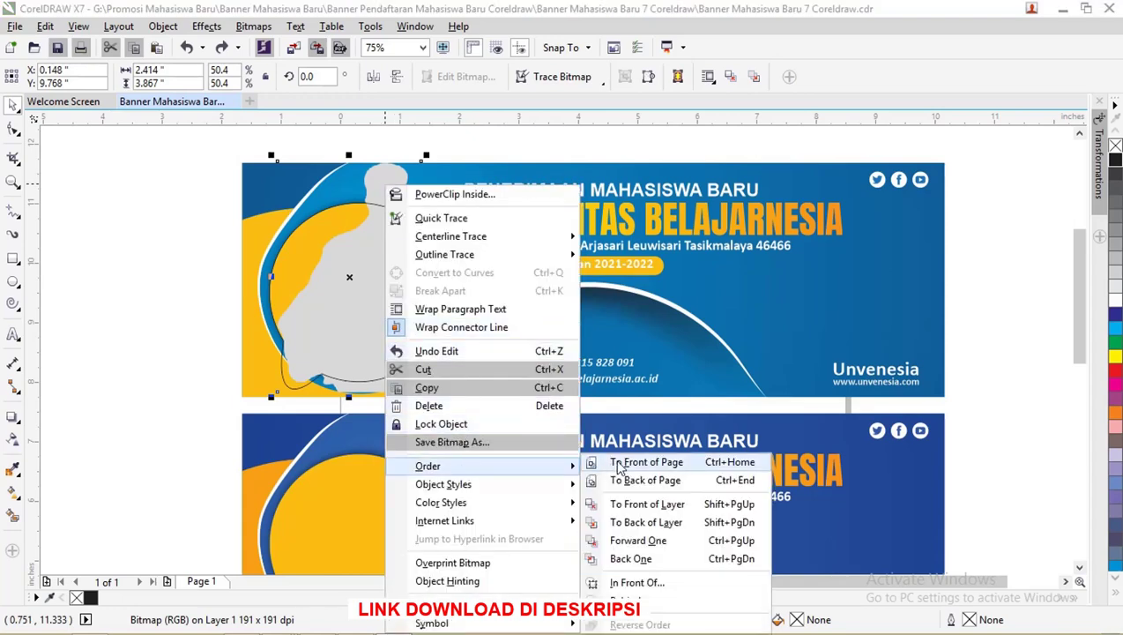
left_click(614, 464)
left_click(398, 192)
left_click_drag(421, 162, 385, 220)
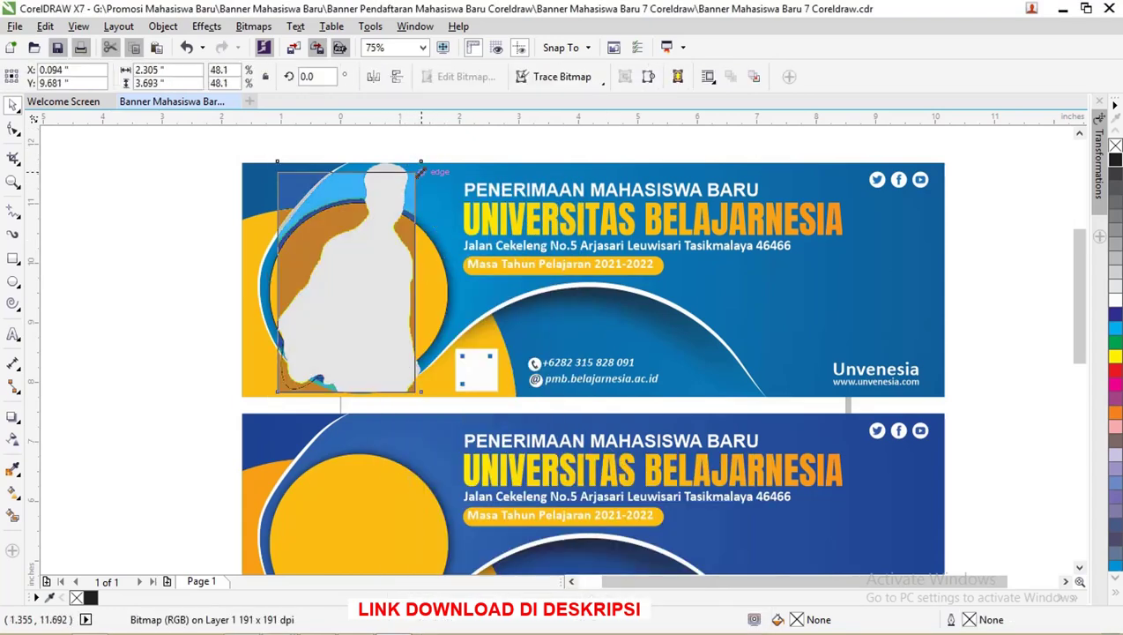
Step: Nudge the silhouette right and PowerClip it inside the circle curve again
left_click_drag(362, 305, 364, 307)
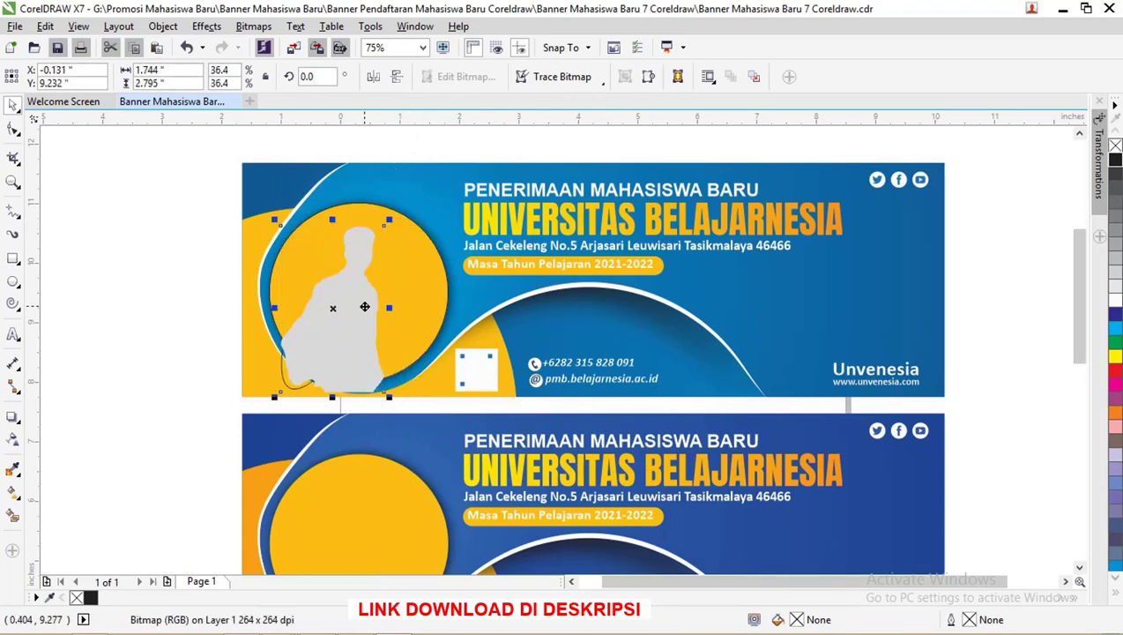
scroll(328, 352, "up", 2)
left_click_drag(323, 353, 327, 355)
right_click(381, 309)
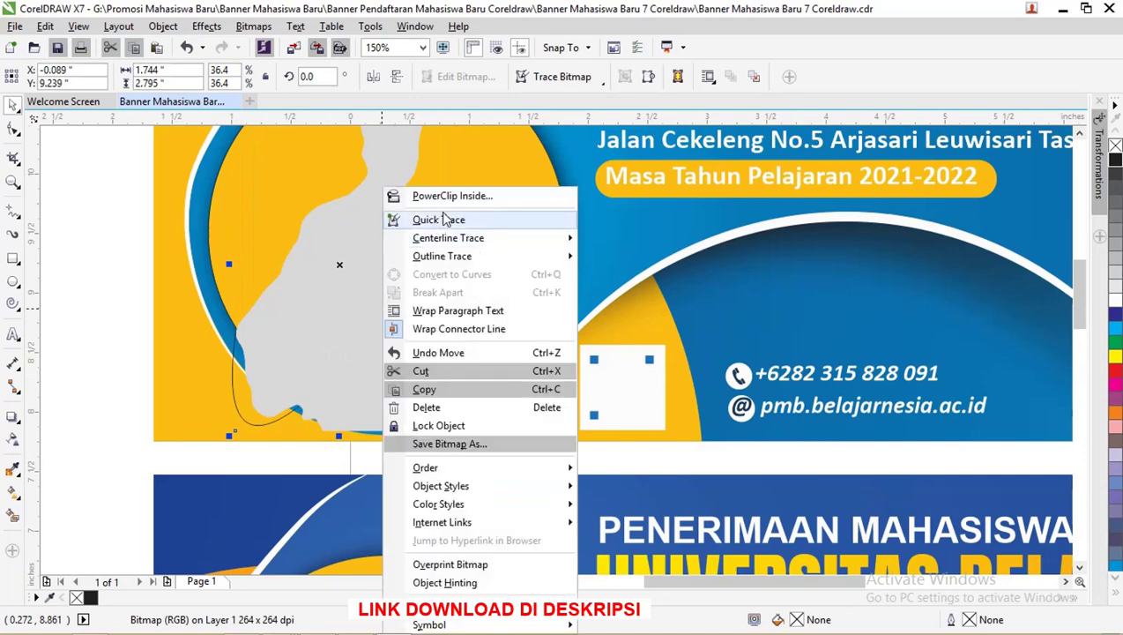
left_click(419, 193)
left_click(546, 181)
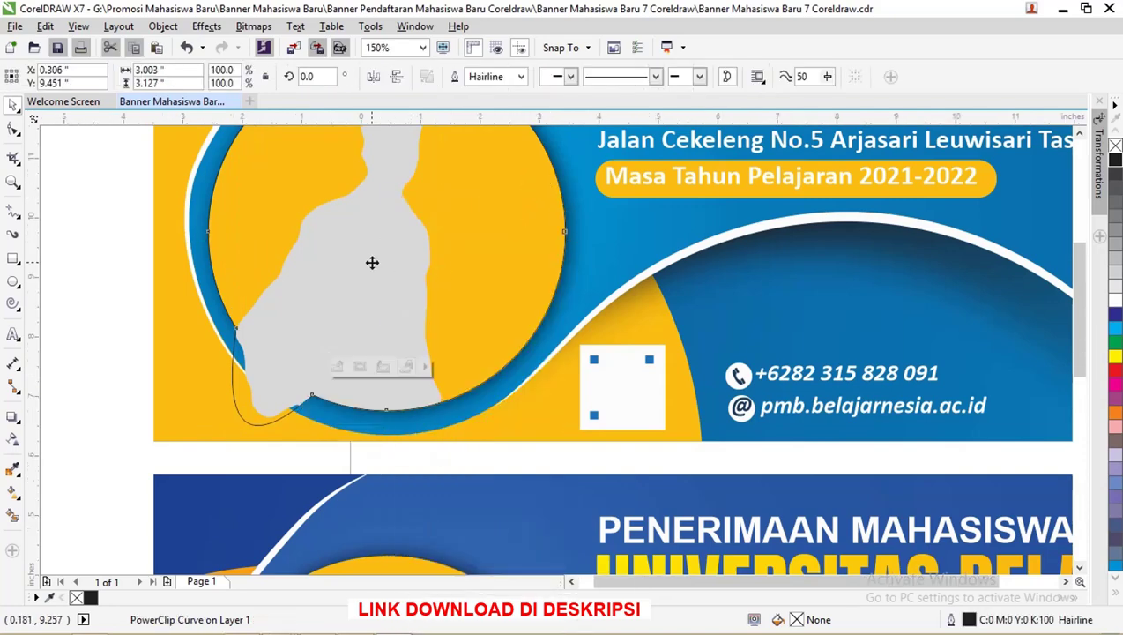
scroll(371, 261, "down", 1)
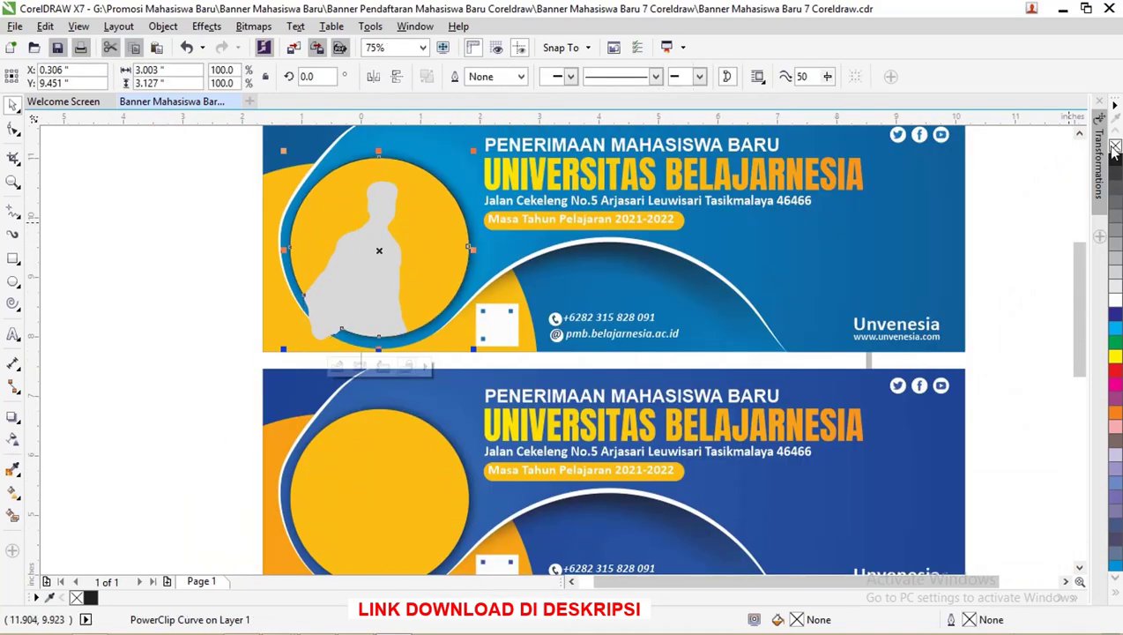
key("Escape")
scroll(294, 169, "down", 1)
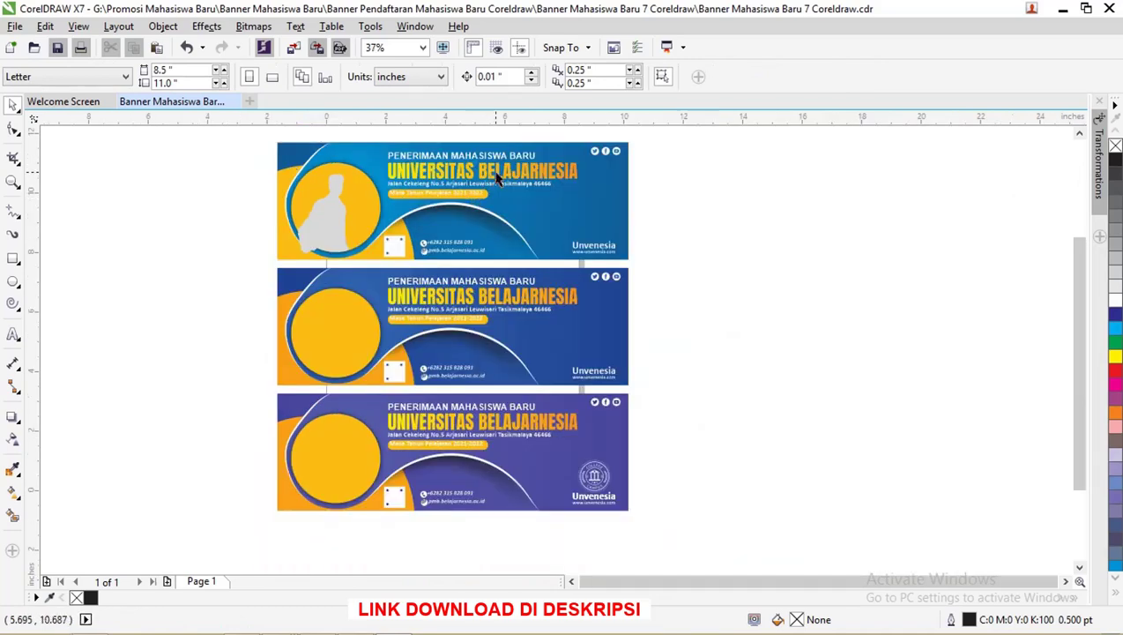
scroll(462, 193, "up", 2)
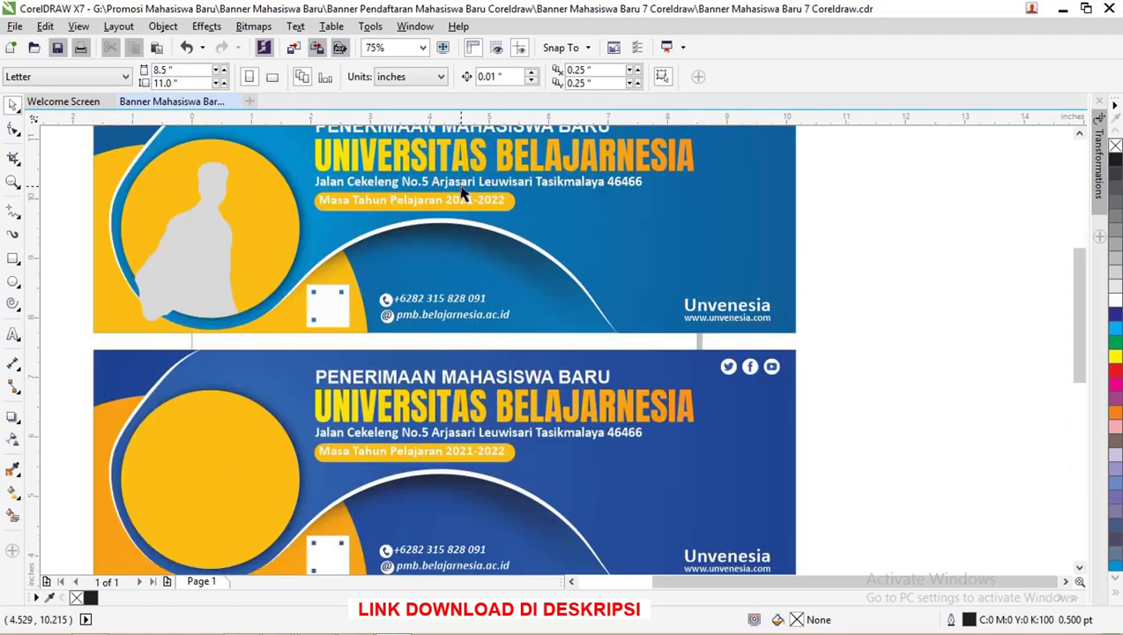
double_click(476, 183)
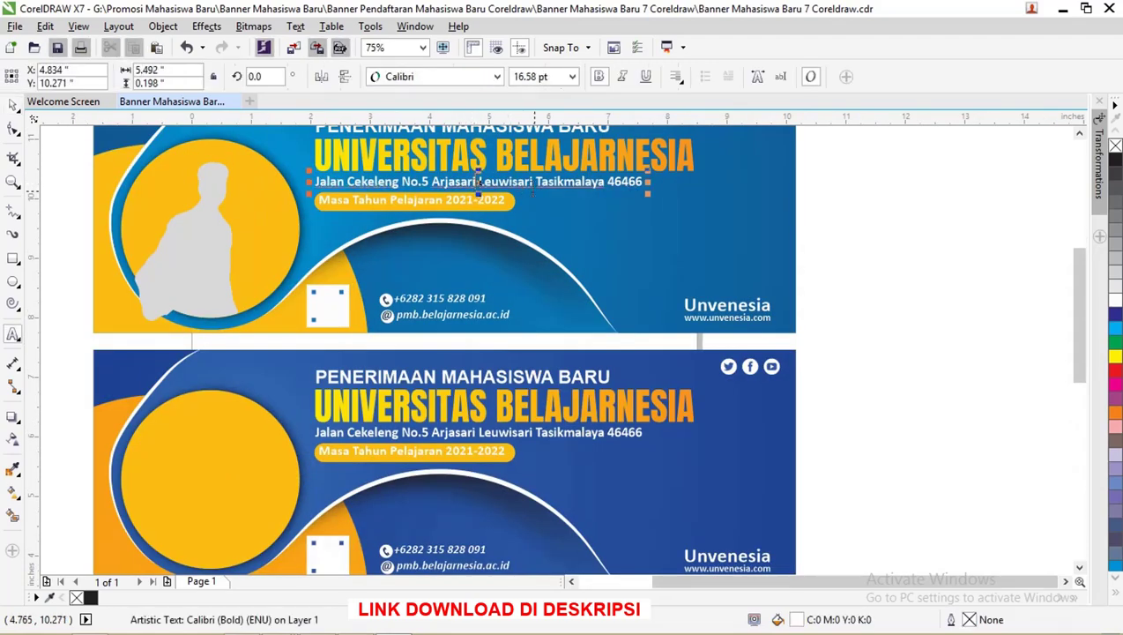
left_click(13, 104)
left_click(63, 167)
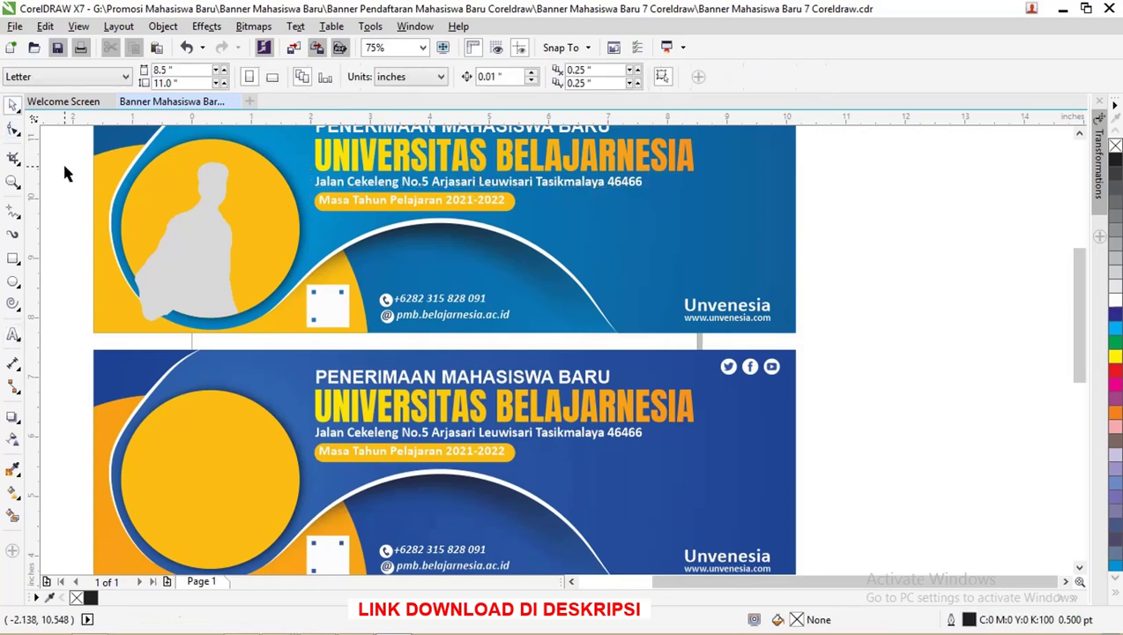